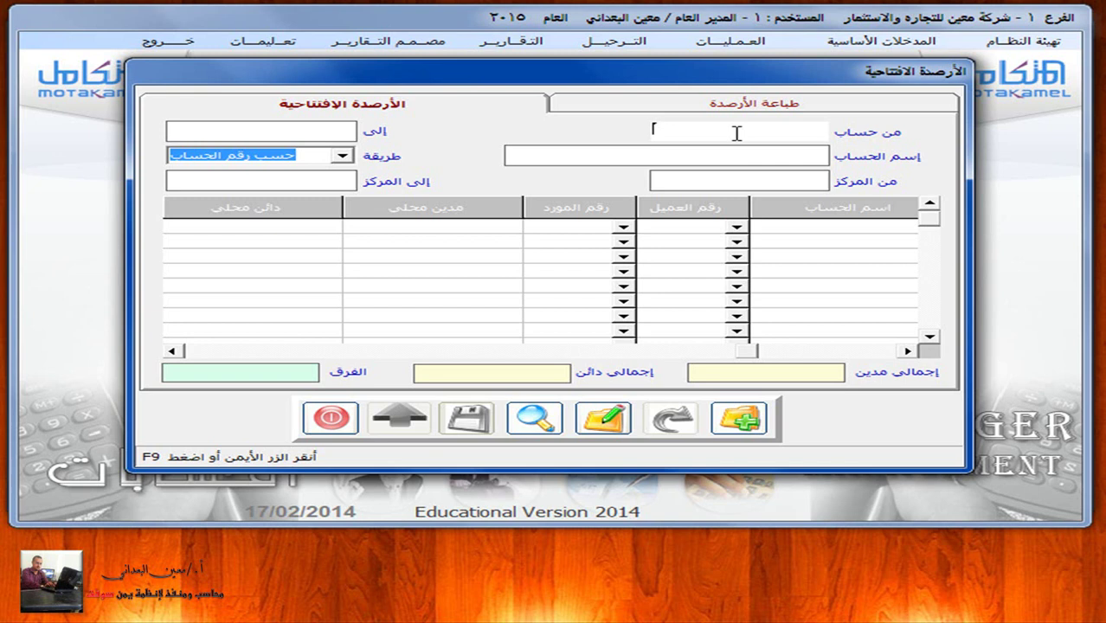
- Set the starting account of the opening balances range to اراضي ومباني from the accounts list
{"action": "right_click", "coordinate": [737, 133]}
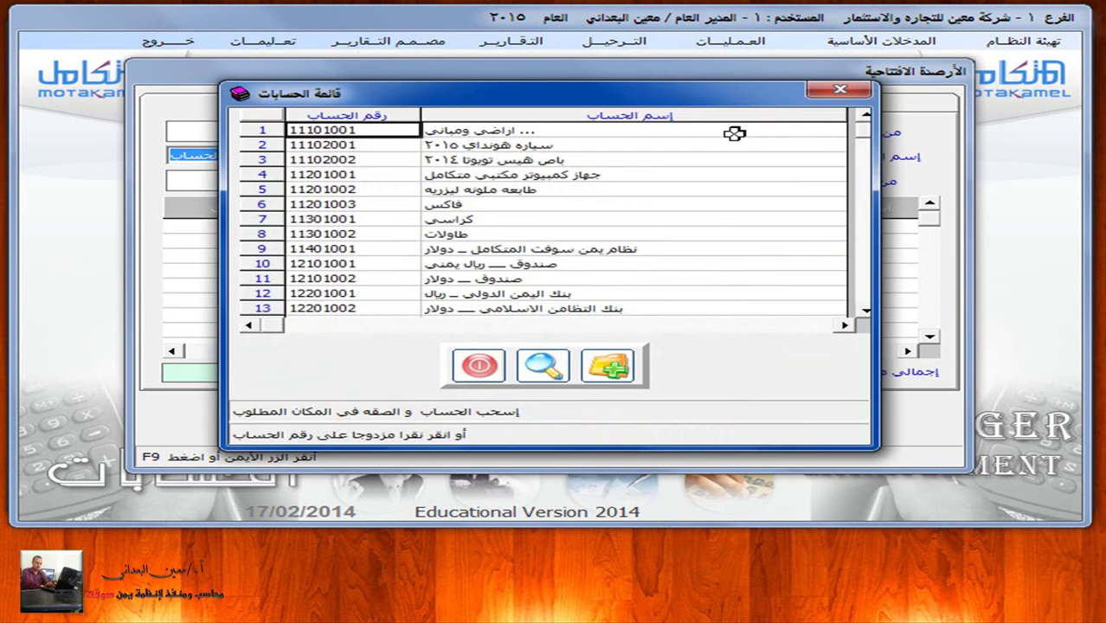
{"action": "left_click_drag", "start_coordinate": [419, 101], "coordinate": [563, 156]}
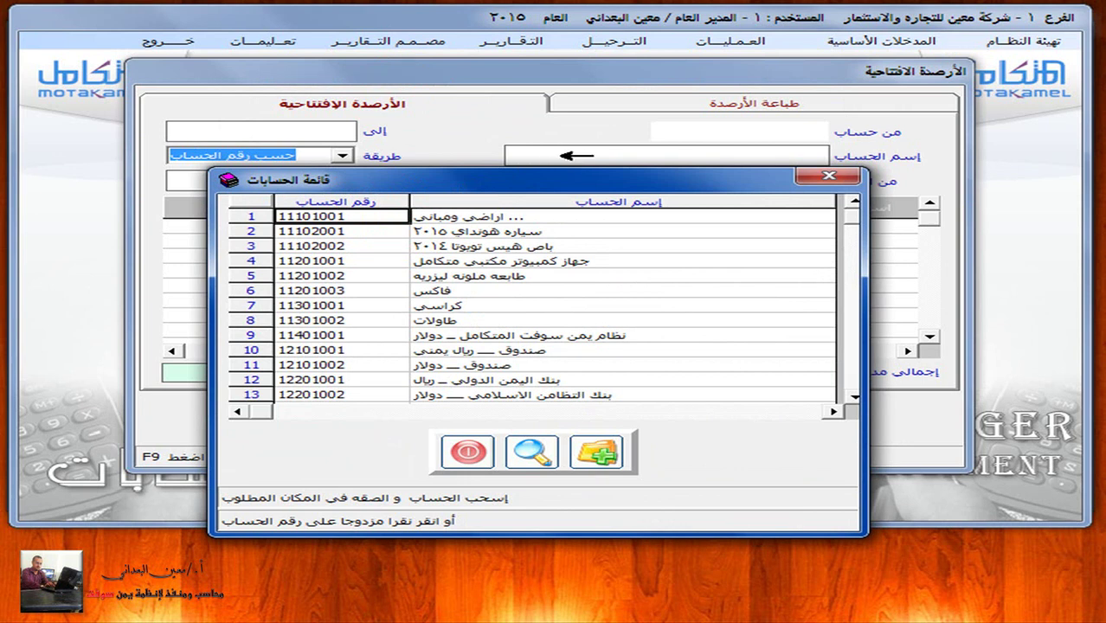
{"action": "left_click_drag", "start_coordinate": [576, 155], "coordinate": [703, 134]}
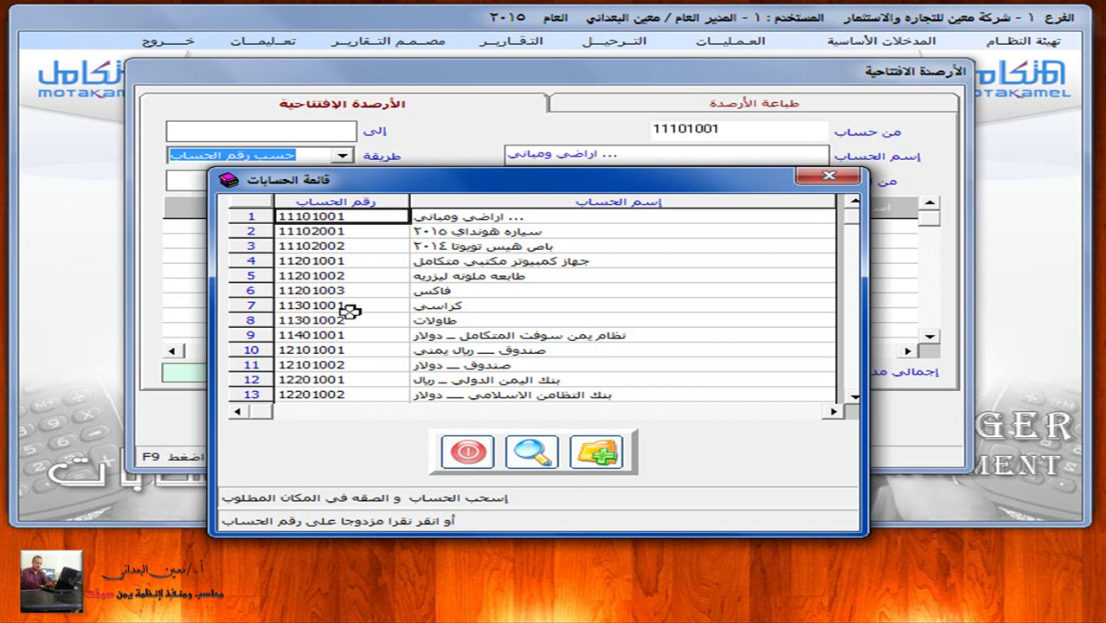
- Set the ending account of the range to التأمين الصحي – ريال and close the accounts list
{"action": "scroll", "coordinate": [347, 313], "scroll_direction": "down", "scroll_amount": 7}
{"action": "scroll", "coordinate": [347, 313], "scroll_direction": "down", "scroll_amount": 10}
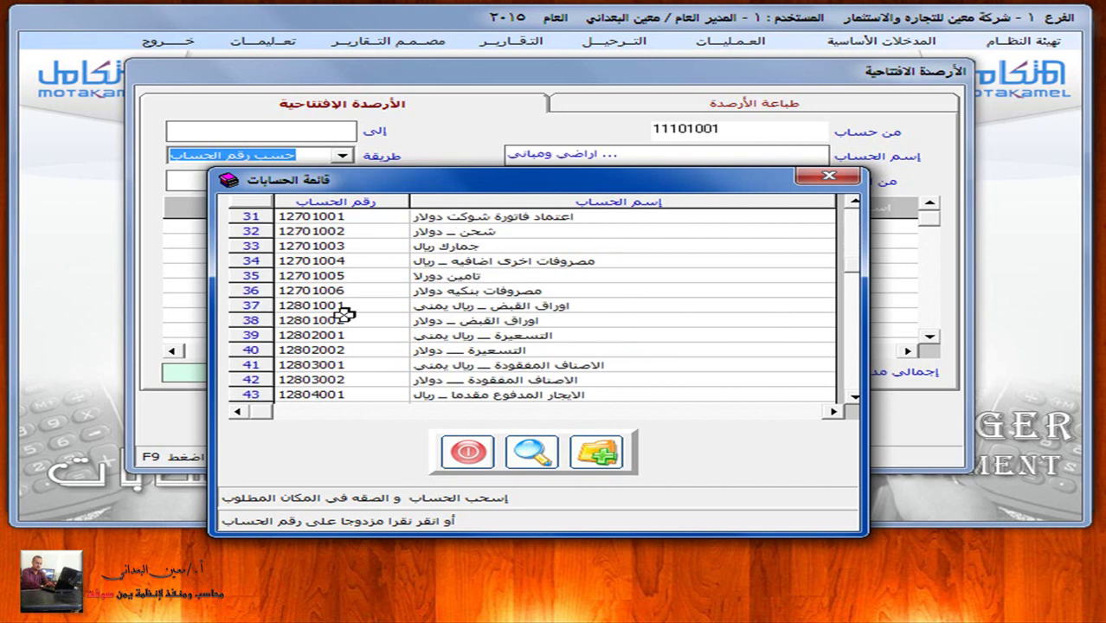
{"action": "scroll", "coordinate": [350, 318], "scroll_direction": "down", "scroll_amount": 5}
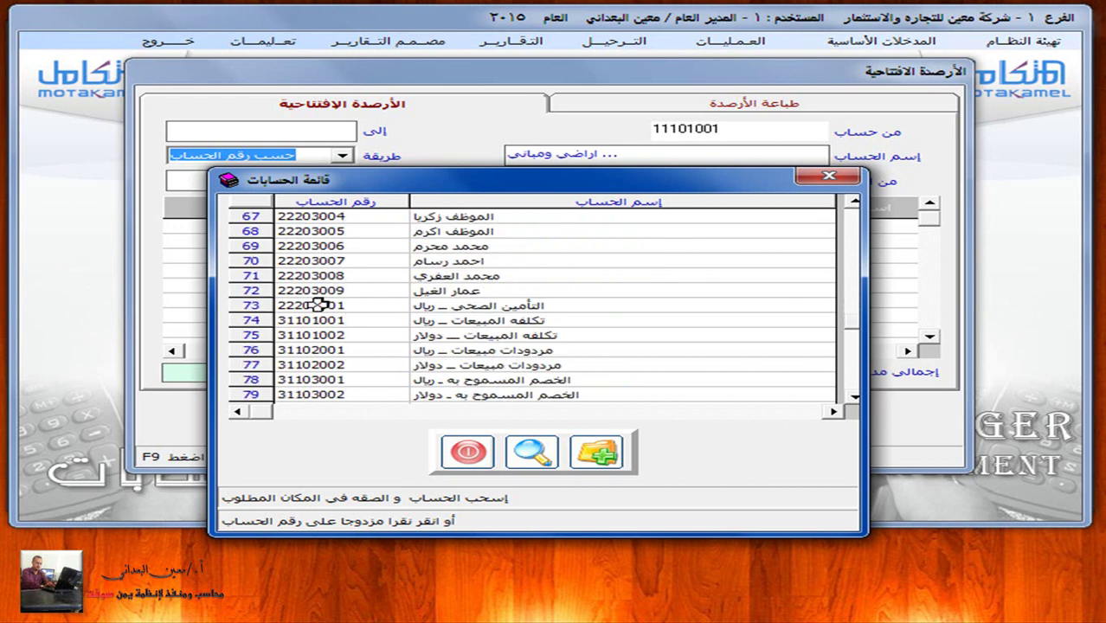
{"action": "left_click", "coordinate": [310, 305]}
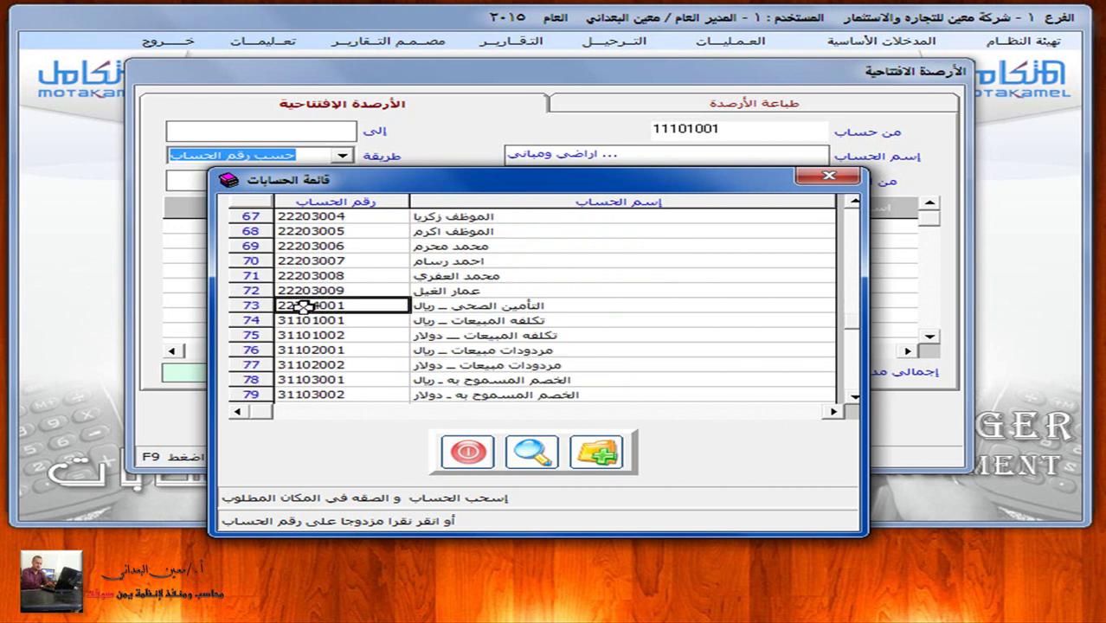
{"action": "left_click_drag", "start_coordinate": [293, 305], "coordinate": [271, 127]}
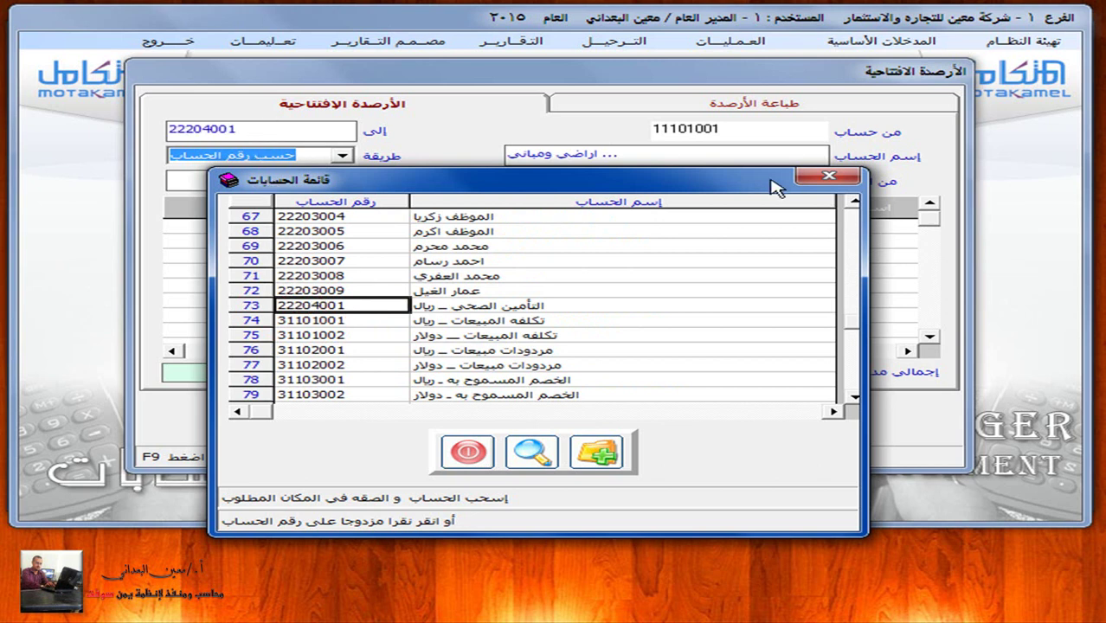
{"action": "left_click", "coordinate": [829, 175]}
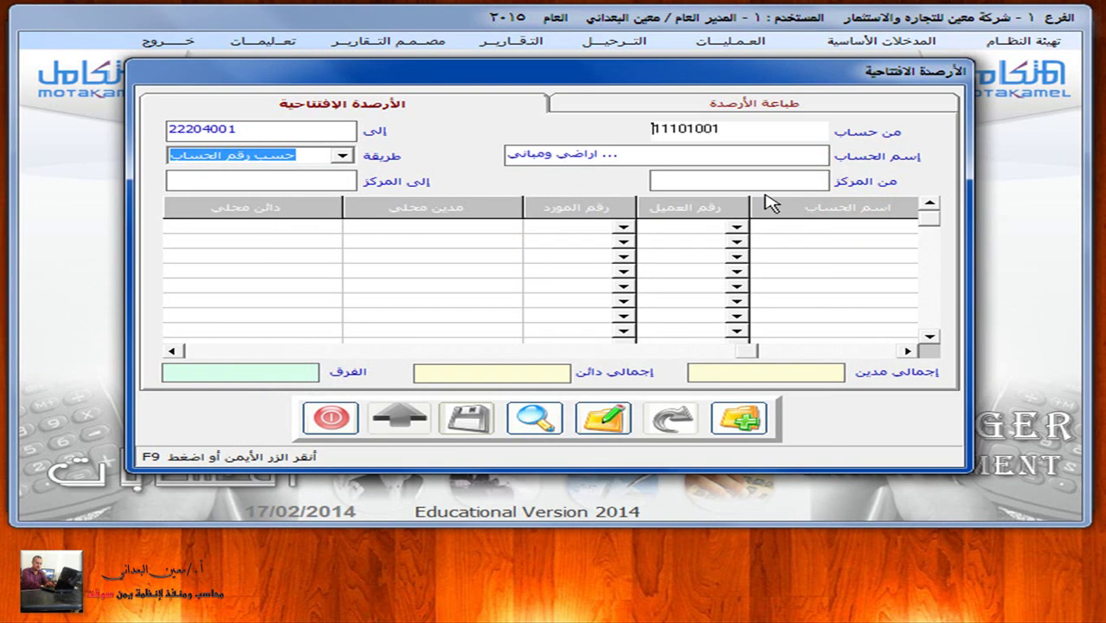
- Load the selected account range into the opening balances grid and check it through to the last account
{"action": "left_click", "coordinate": [745, 419]}
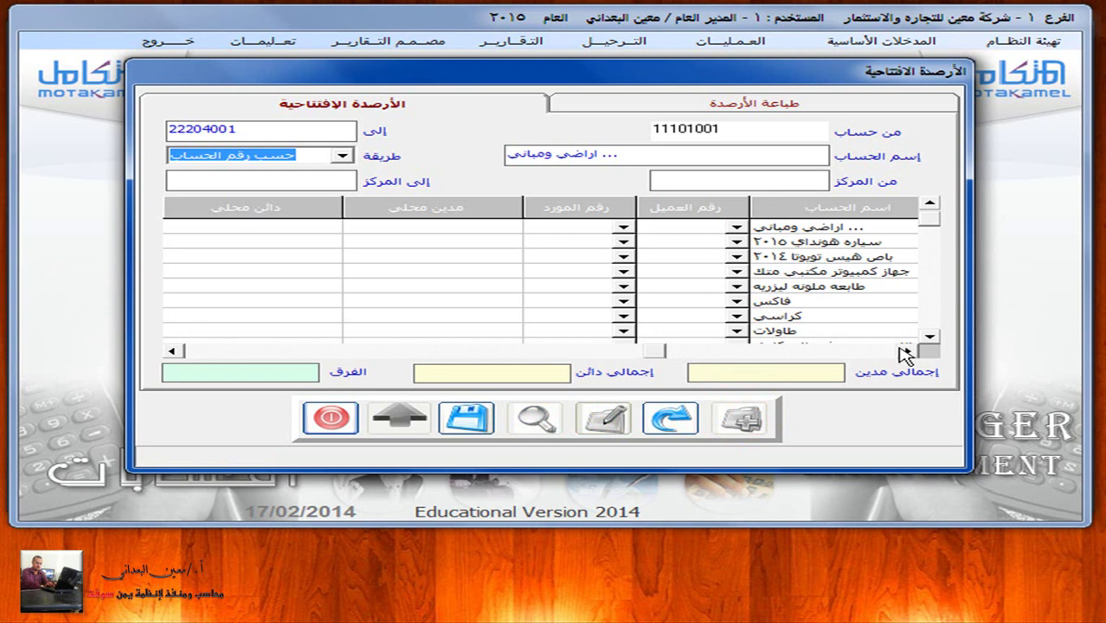
{"action": "left_click", "coordinate": [909, 352]}
{"action": "left_click", "coordinate": [928, 338]}
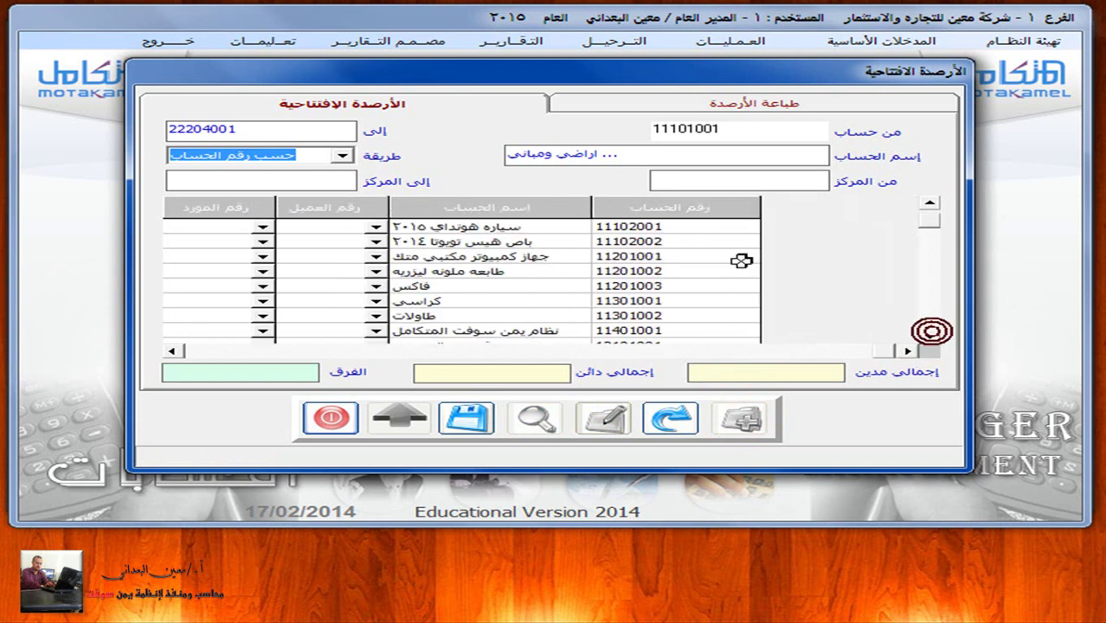
{"action": "left_click", "coordinate": [930, 338]}
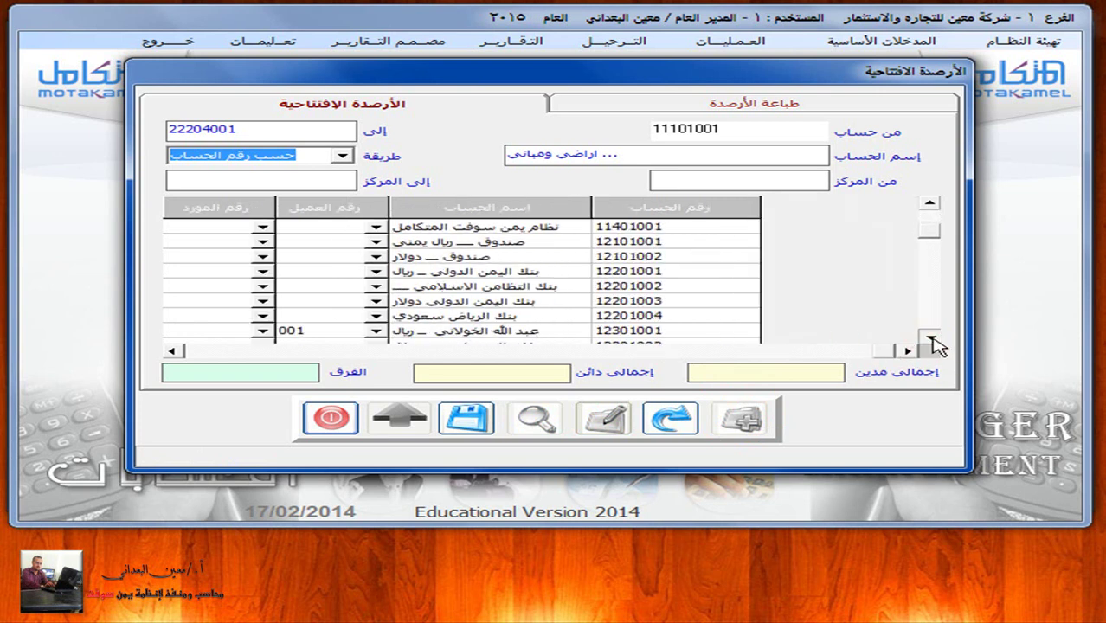
{"action": "left_click", "coordinate": [931, 338]}
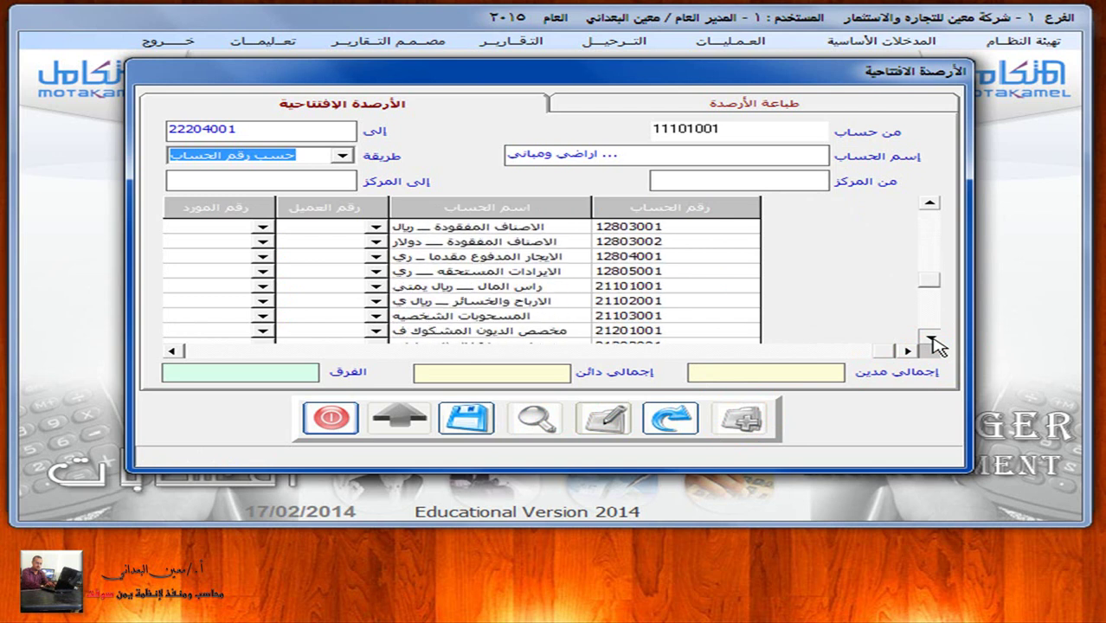
{"action": "left_click", "coordinate": [932, 338]}
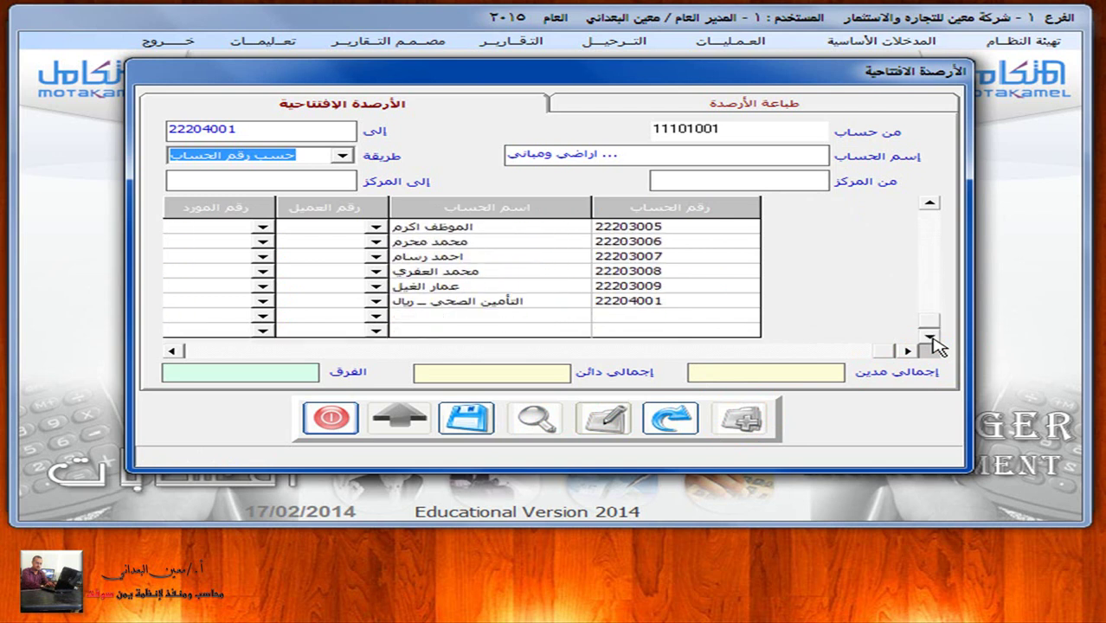
- Cancel the new range-based entry and close the opening balances form
{"action": "left_click", "coordinate": [670, 418]}
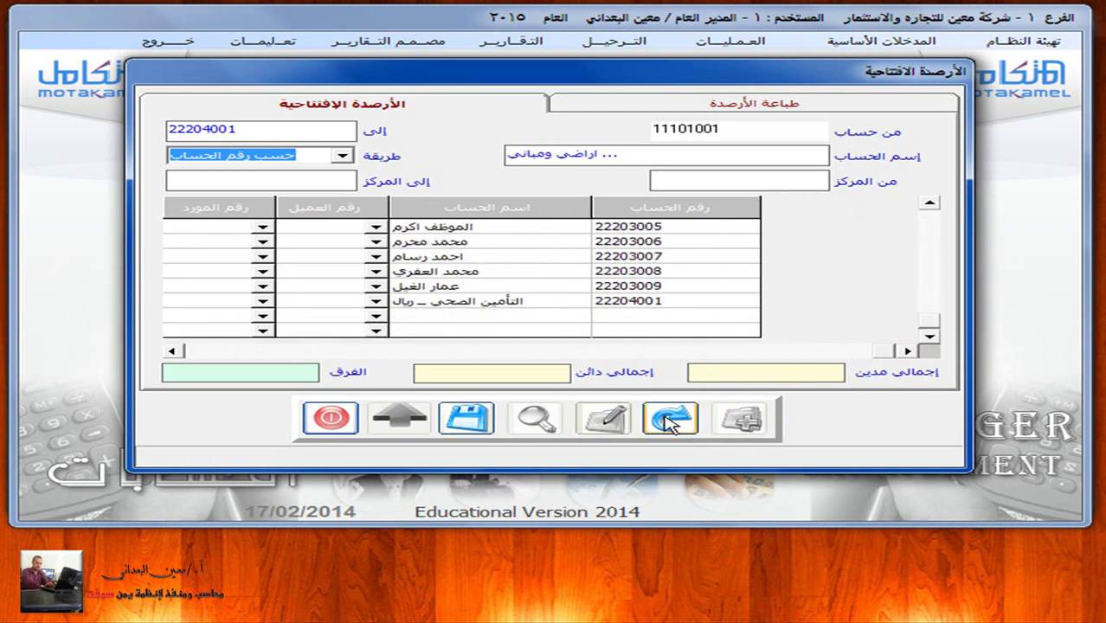
{"action": "left_click", "coordinate": [555, 339]}
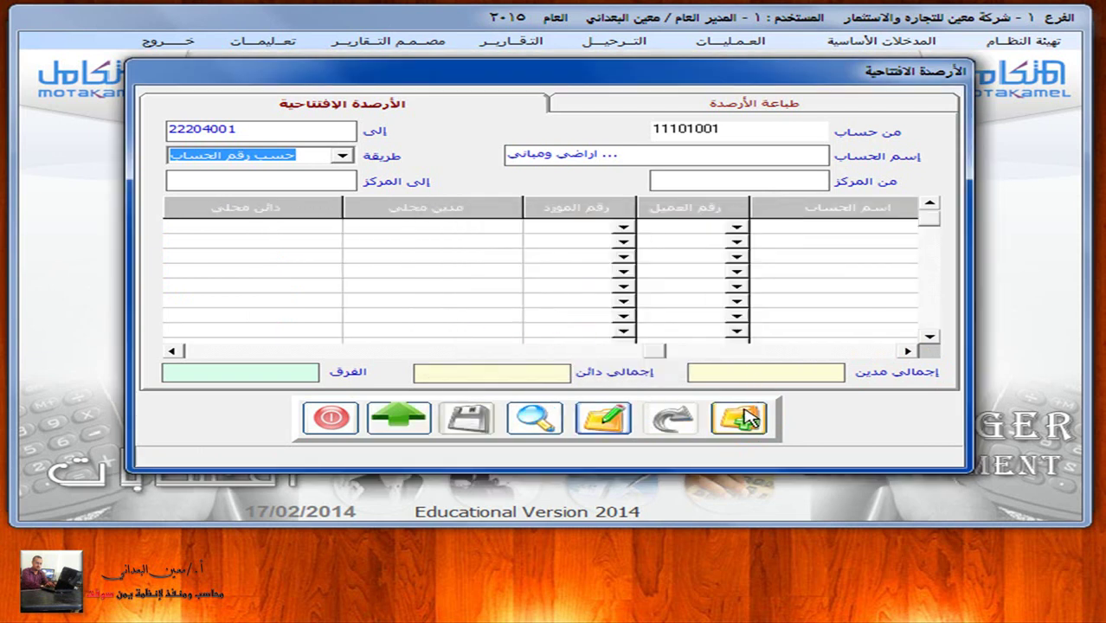
{"action": "left_click", "coordinate": [331, 418]}
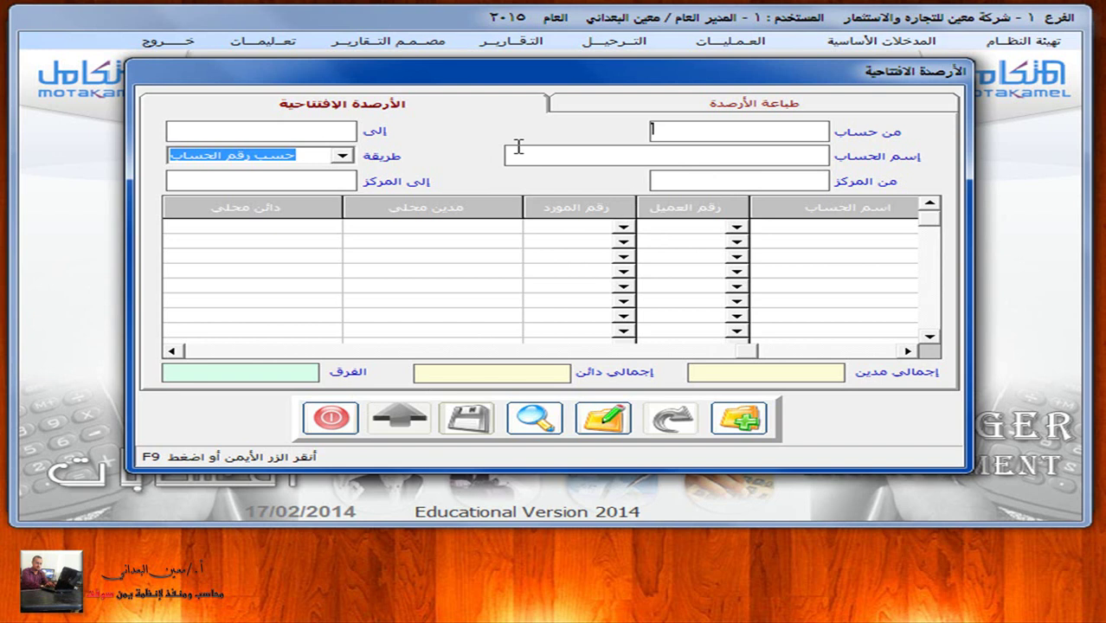
- Set the starting cost center to 11 (مركز حده) and load its accounts into the opening balances grid
{"action": "left_click", "coordinate": [732, 185]}
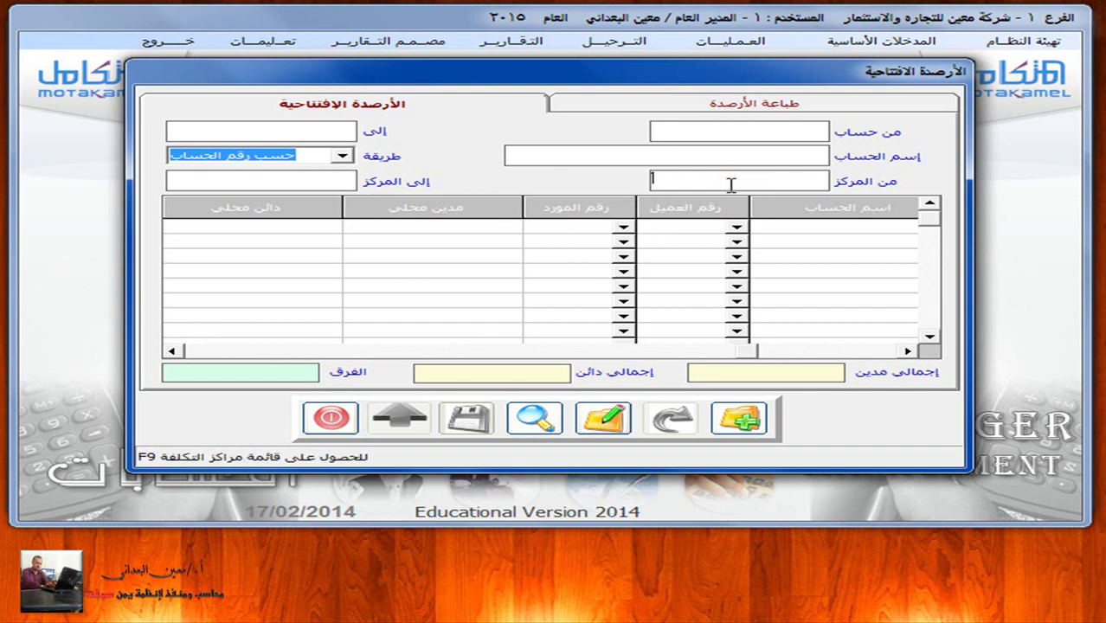
{"action": "type", "text": "1"}
{"action": "key", "text": "F9"}
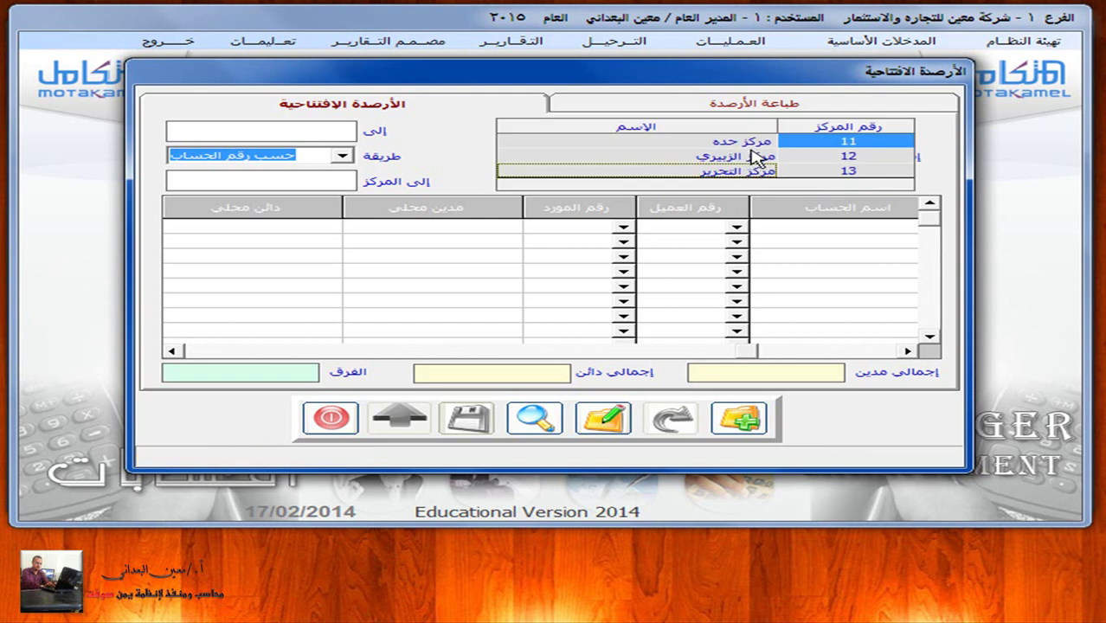
{"action": "double_click", "coordinate": [762, 143]}
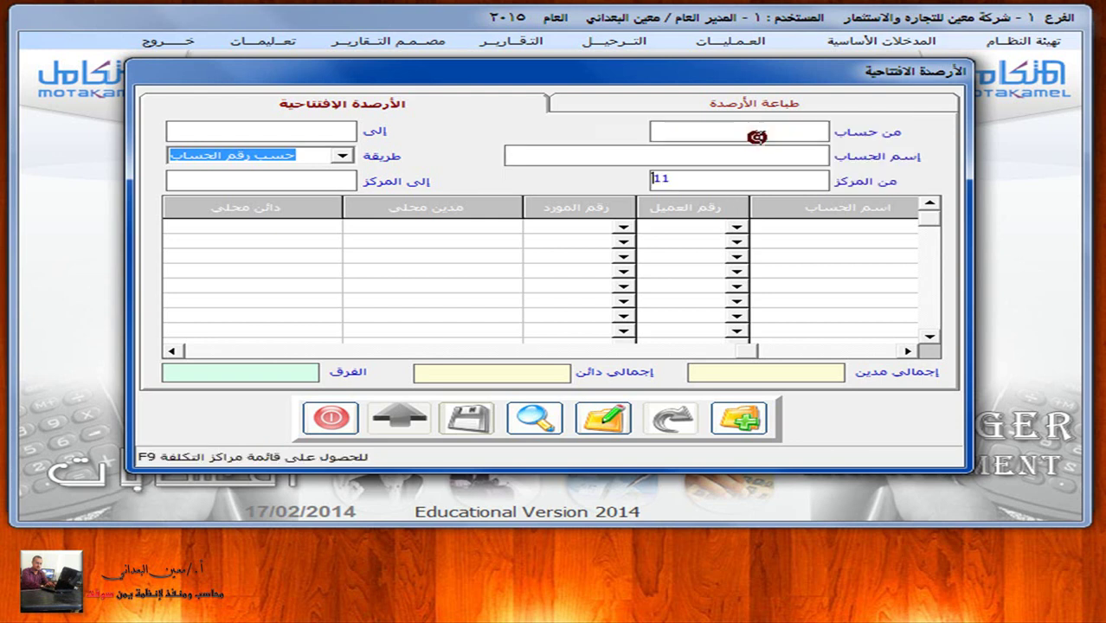
{"action": "left_click", "coordinate": [739, 418]}
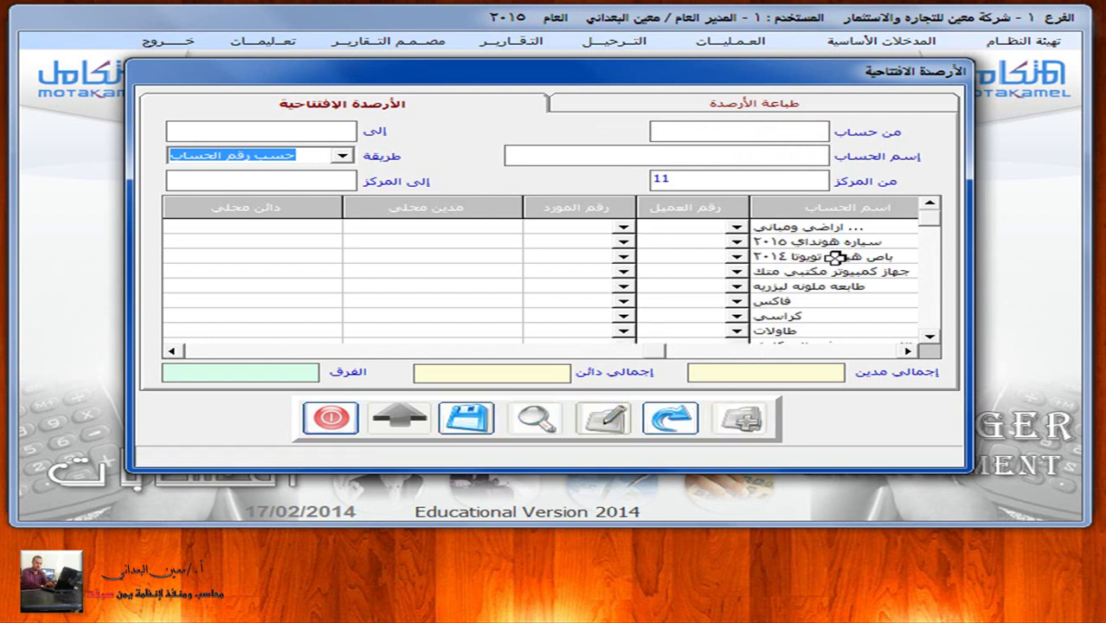
{"action": "left_click", "coordinate": [906, 352]}
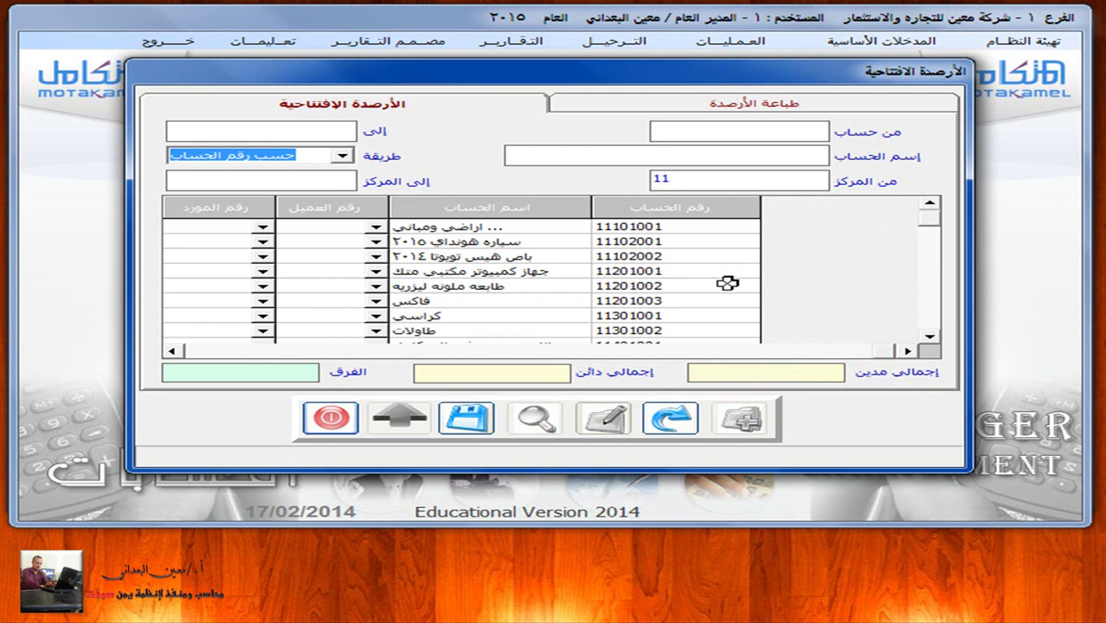
- Cancel the cost center entry and clear the starting cost center
{"action": "left_click", "coordinate": [670, 418]}
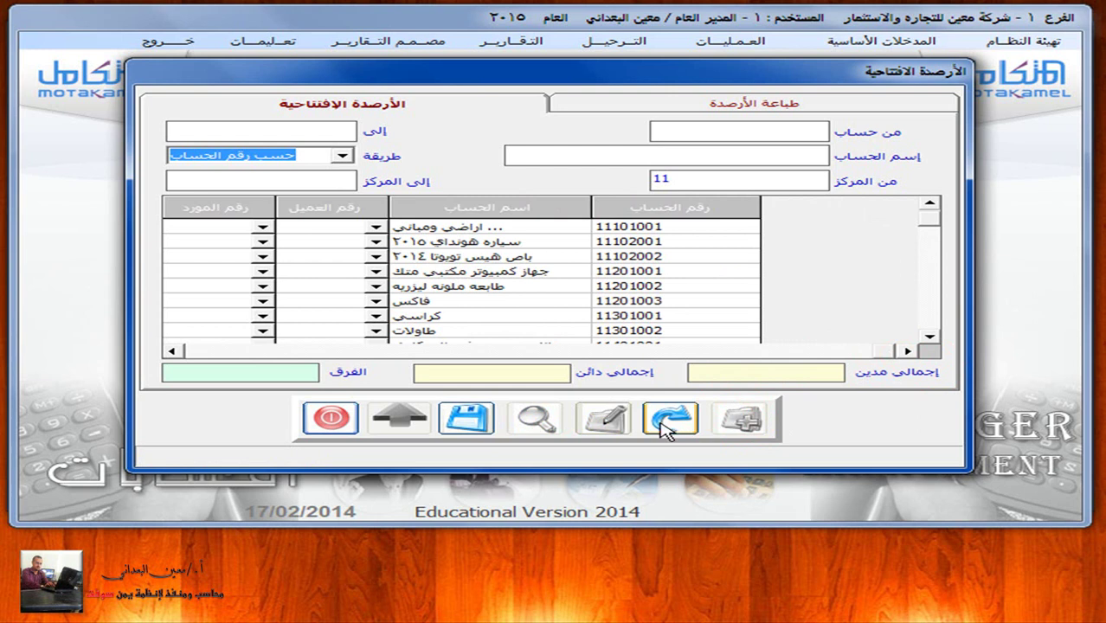
{"action": "left_click", "coordinate": [587, 346]}
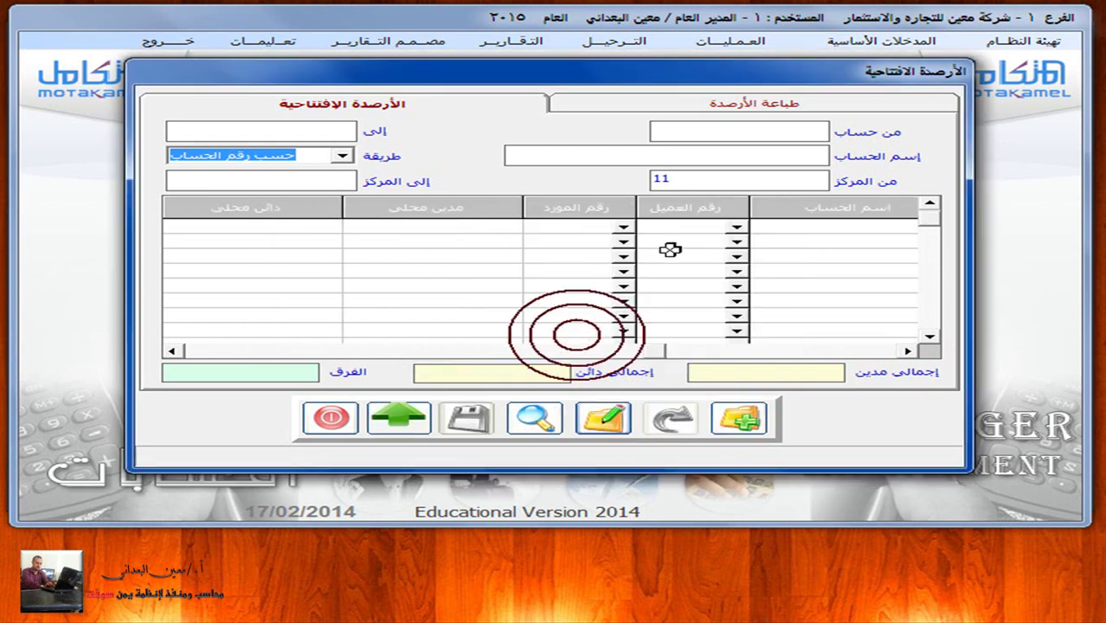
{"action": "left_click", "coordinate": [711, 174]}
{"action": "left_click", "coordinate": [708, 174]}
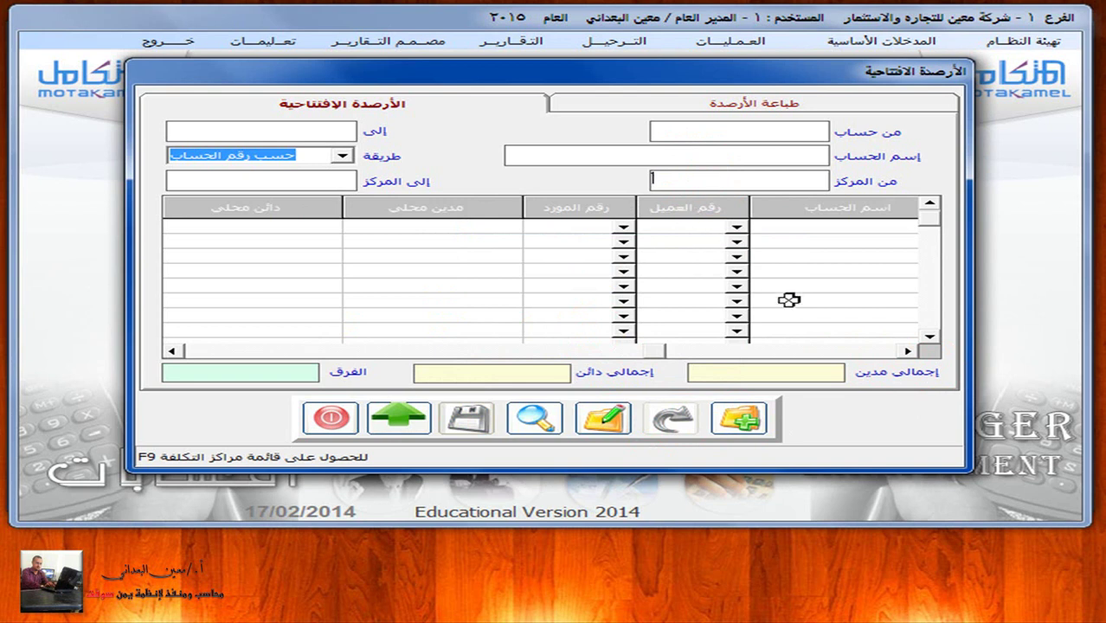
- Start a new opening balances entry listing all accounts, without any account or cost center filter
{"action": "left_click", "coordinate": [932, 338]}
{"action": "left_click", "coordinate": [907, 351]}
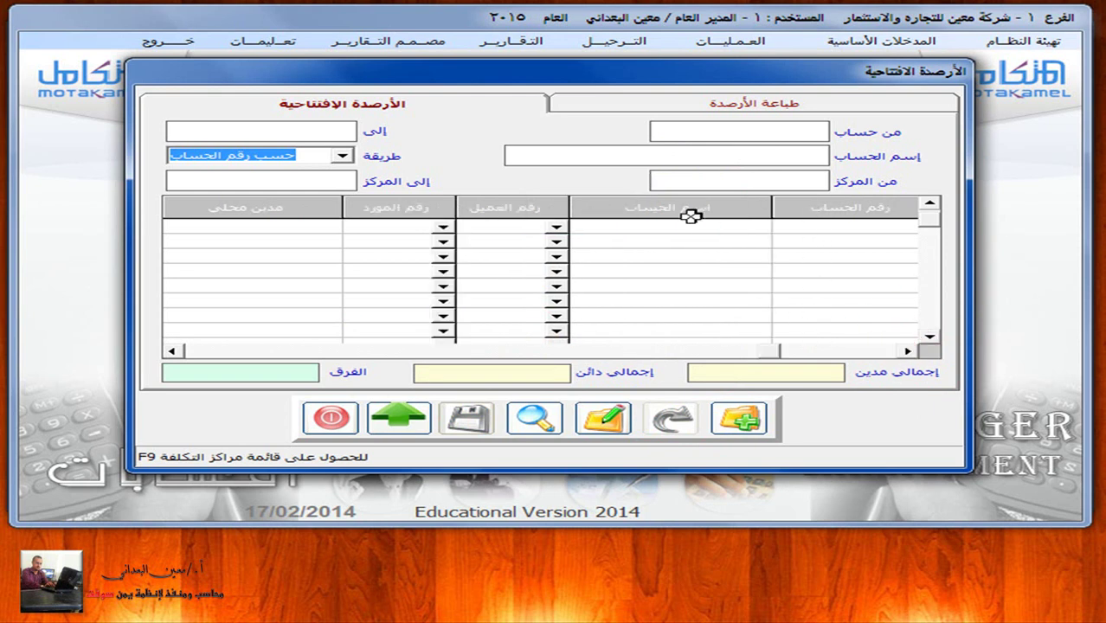
{"action": "left_click", "coordinate": [172, 351]}
{"action": "left_click", "coordinate": [173, 351]}
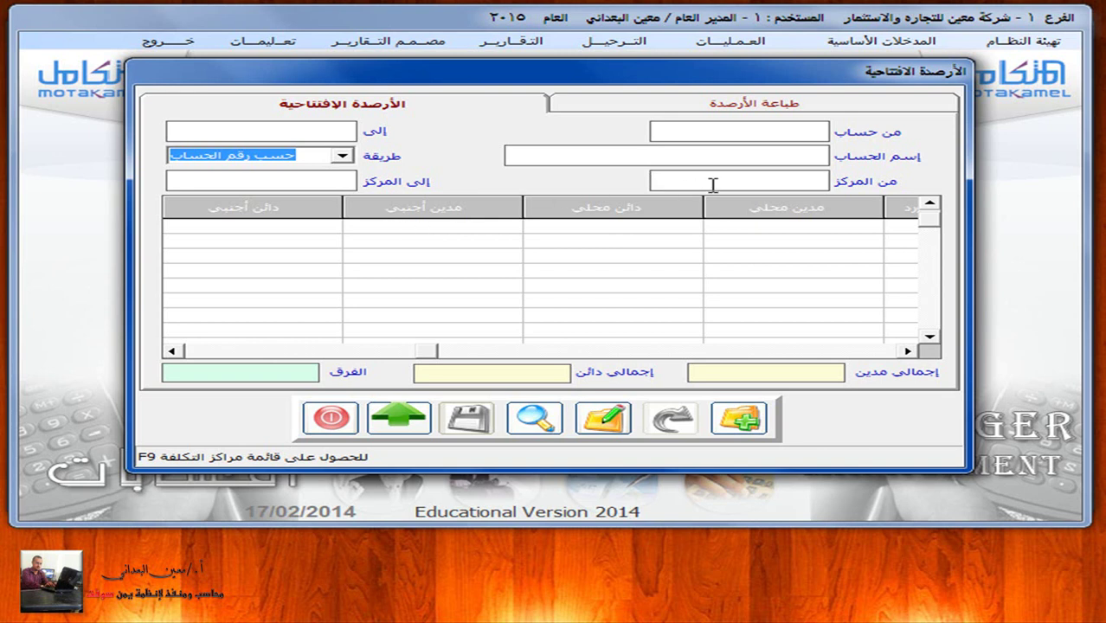
{"action": "left_click", "coordinate": [740, 422]}
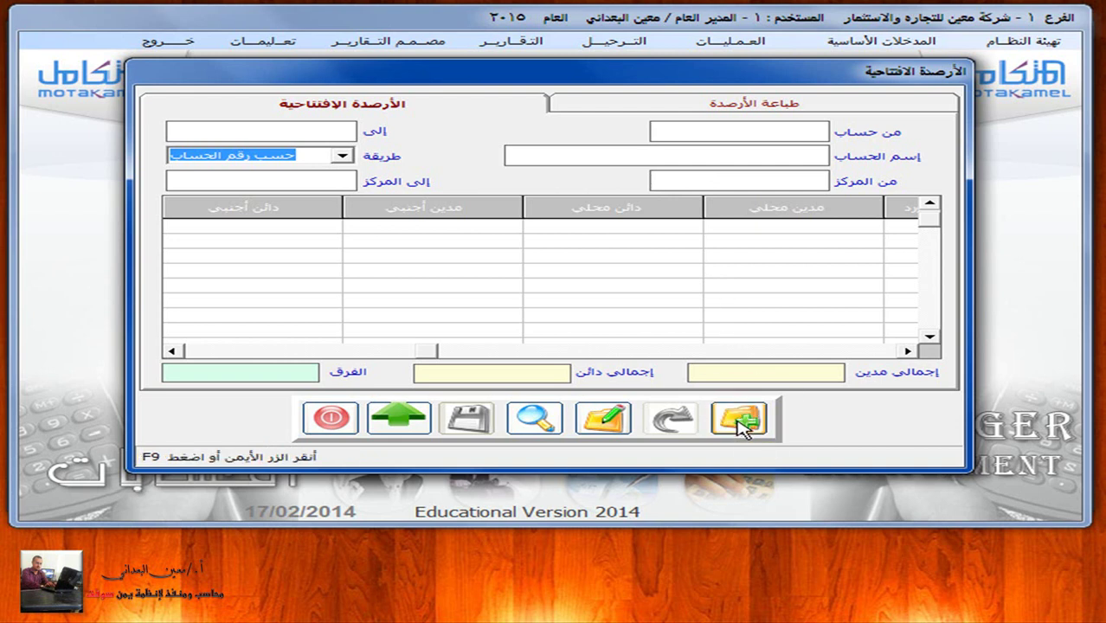
{"action": "left_click", "coordinate": [752, 419]}
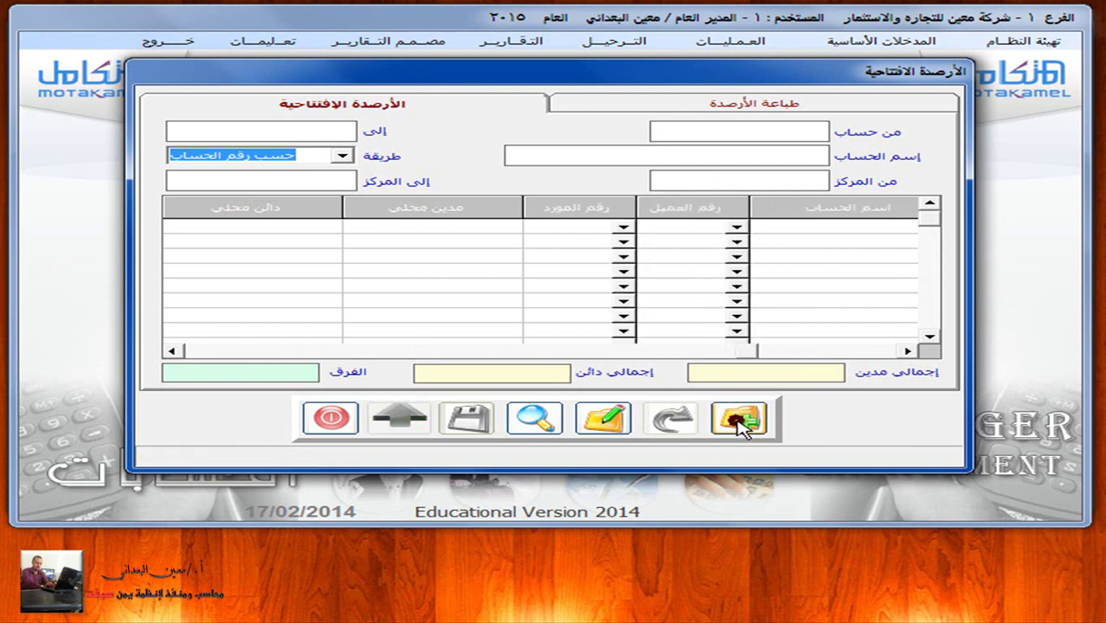
{"action": "left_click", "coordinate": [906, 351]}
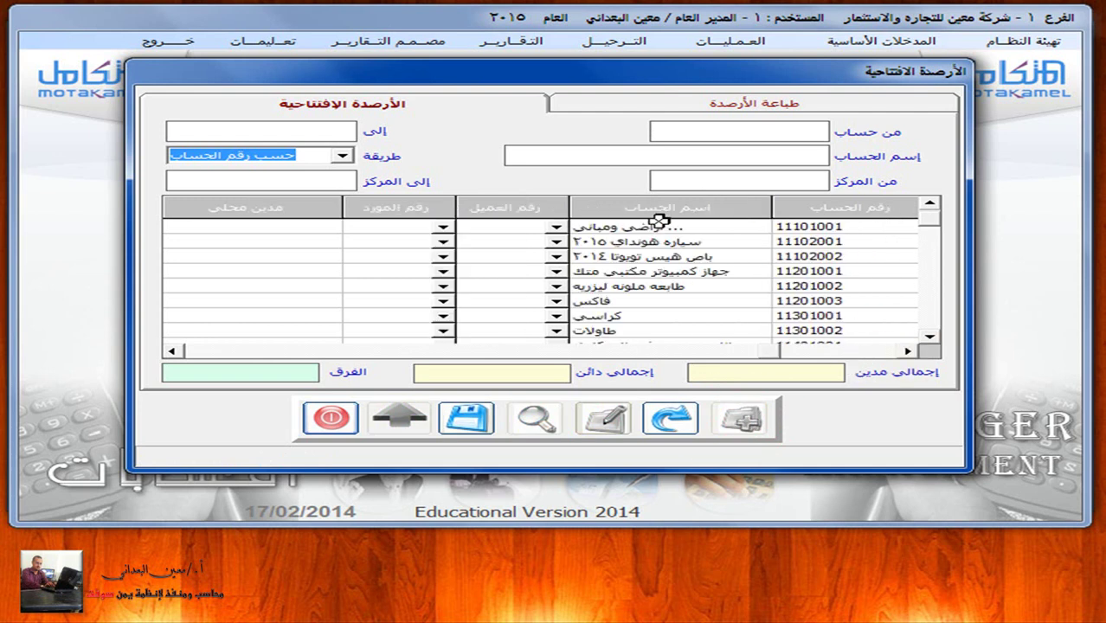
{"action": "left_click", "coordinate": [172, 353]}
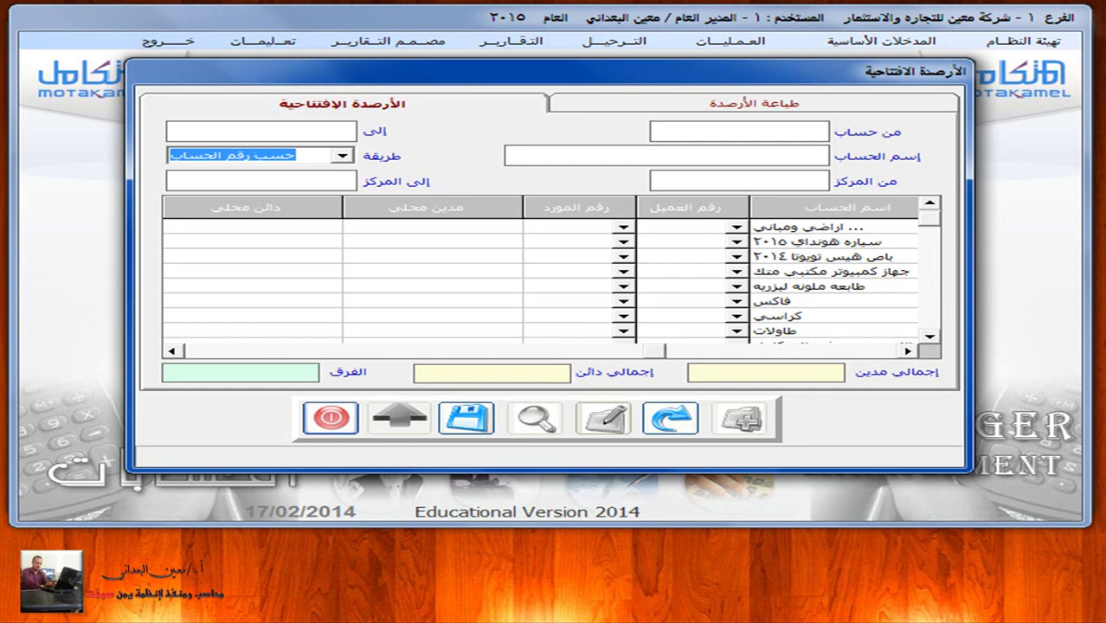
- Check the land and buildings debit in the Word table, and set the local debit of اراضي ومباني to 300000000
{"action": "key", "text": "super+Tab"}
{"action": "key", "text": "super+Tab"}
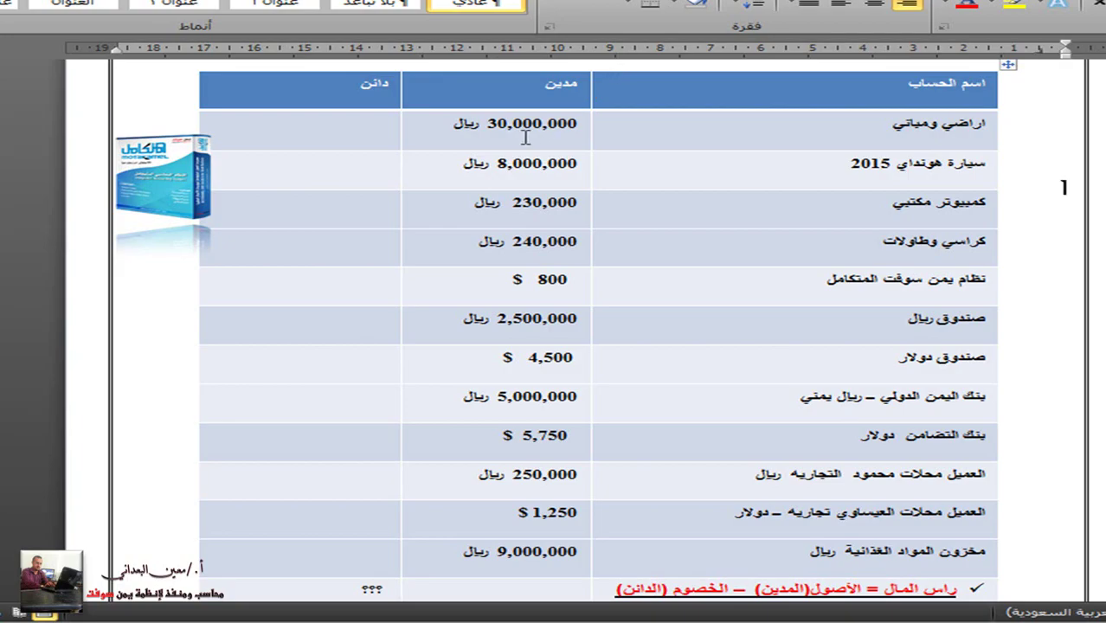
{"action": "key", "text": "super+Tab"}
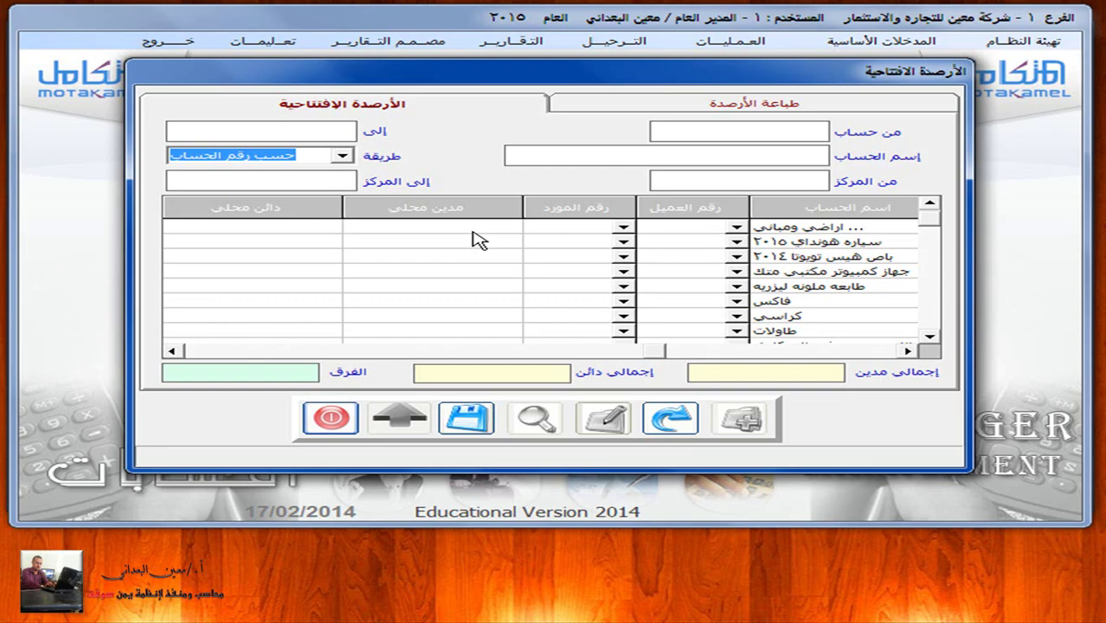
{"action": "left_click", "coordinate": [477, 225]}
{"action": "type", "text": "10000"}
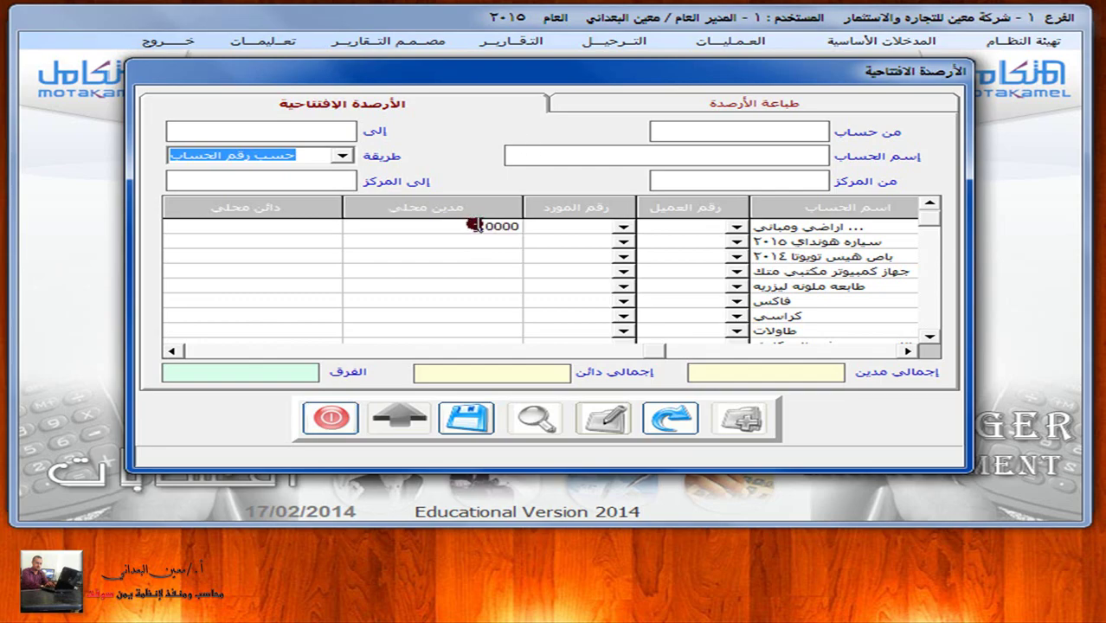
{"action": "type", "text": "30000000"}
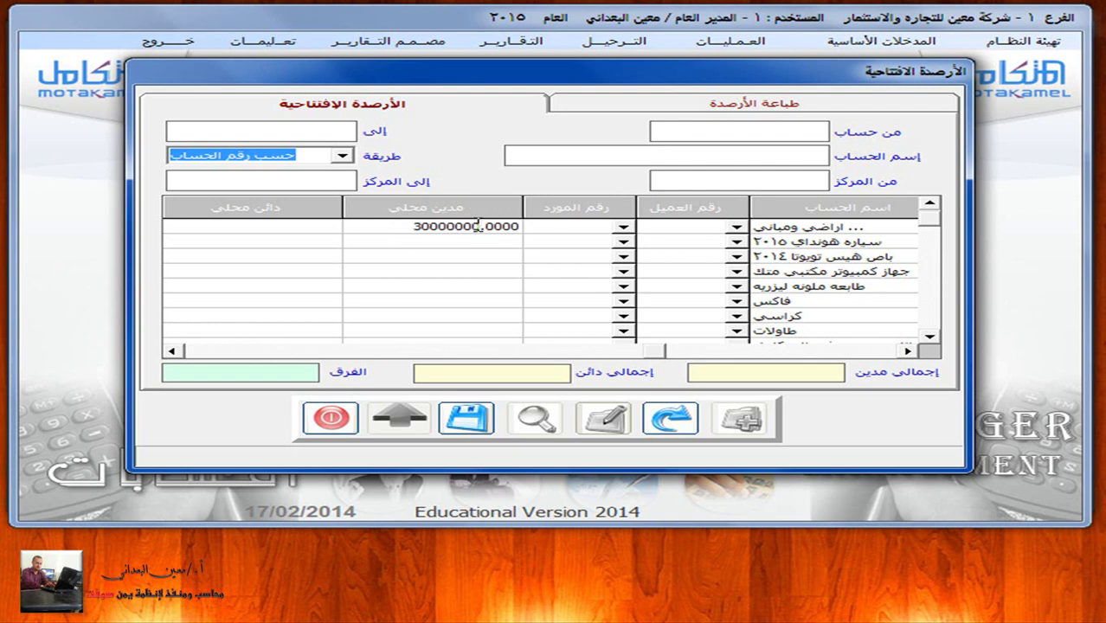
{"action": "type", "text": "0"}
{"action": "key", "text": "Right"}
{"action": "key", "text": "Right"}
{"action": "key", "text": "Right"}
{"action": "key", "text": "Right"}
{"action": "key", "text": "Left"}
{"action": "key", "text": "Left"}
{"action": "key", "text": "Right"}
{"action": "key", "text": "Right"}
{"action": "key", "text": "Right"}
{"action": "left_click", "coordinate": [491, 243]}
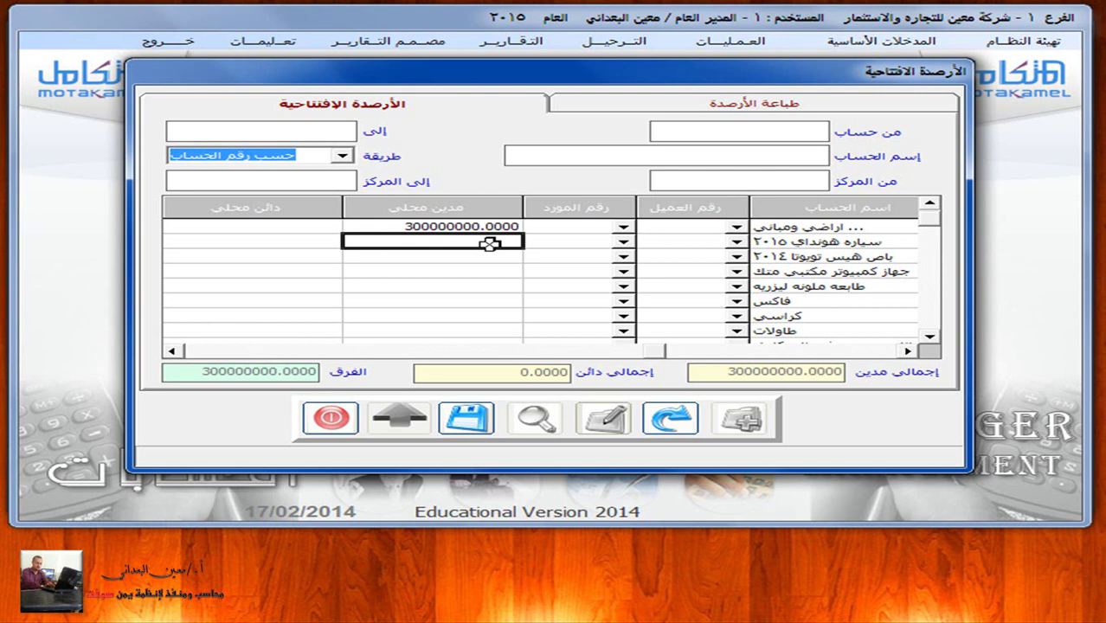
- Check the car's debit in the Word table and set the local debit of سياره هونداي ٢٠١٥ to 8000000
{"action": "key", "text": "super+Tab"}
{"action": "key", "text": "super+Tab"}
{"action": "left_click", "coordinate": [468, 244]}
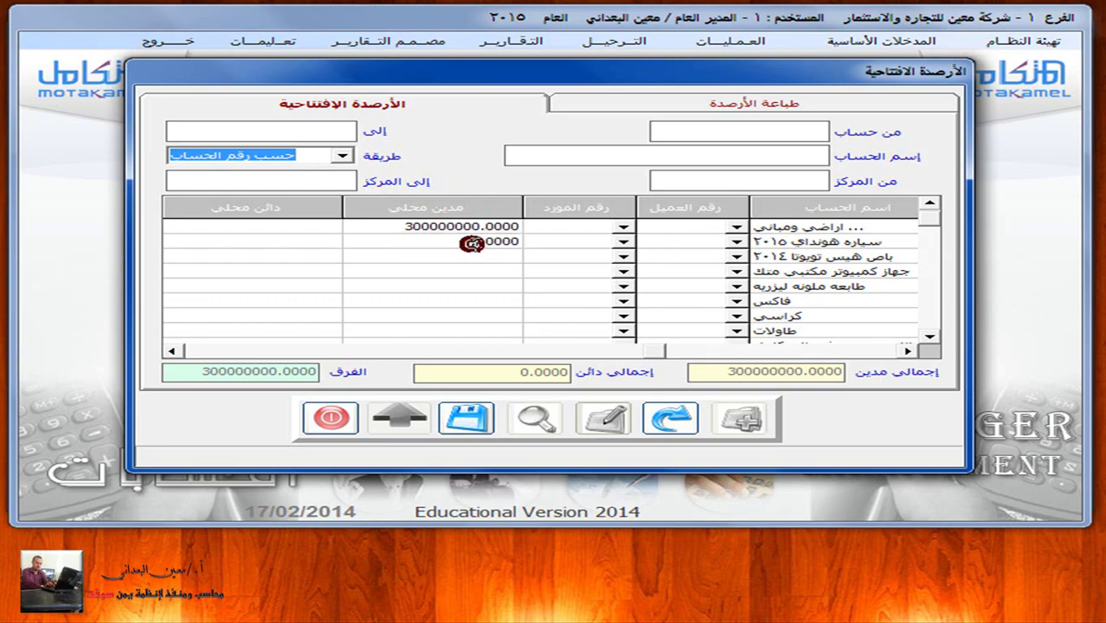
{"action": "type", "text": "8000000"}
{"action": "key", "text": "Return"}
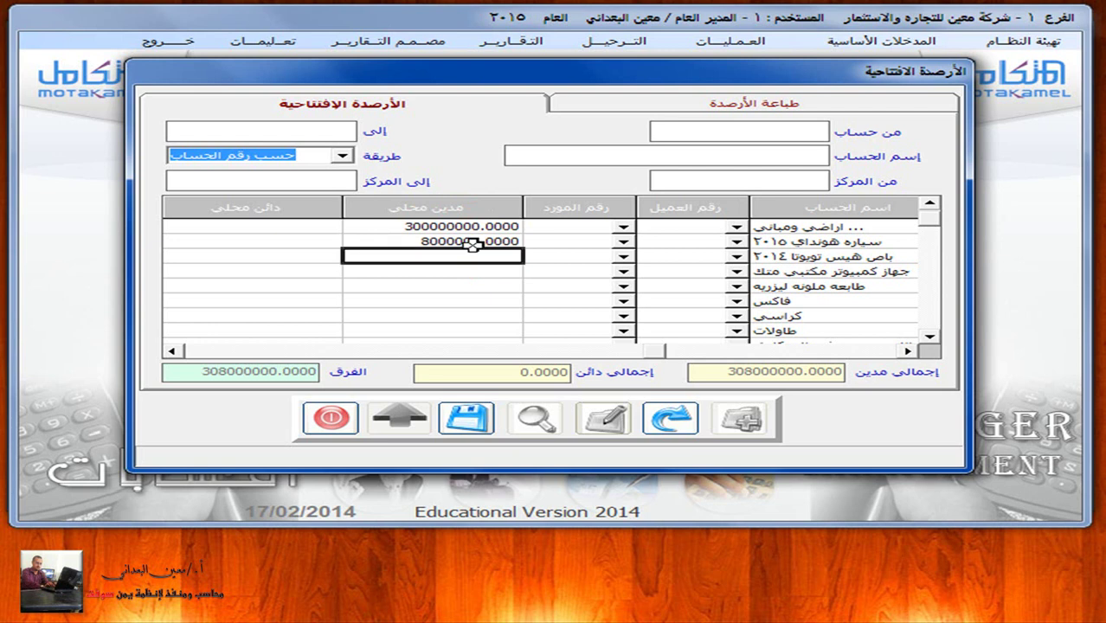
- Look up the office computer's debit in the Word table and set the local debit of جهاز كمبيوتر مكتبي متكامل to 230000
{"action": "key", "text": "Return"}
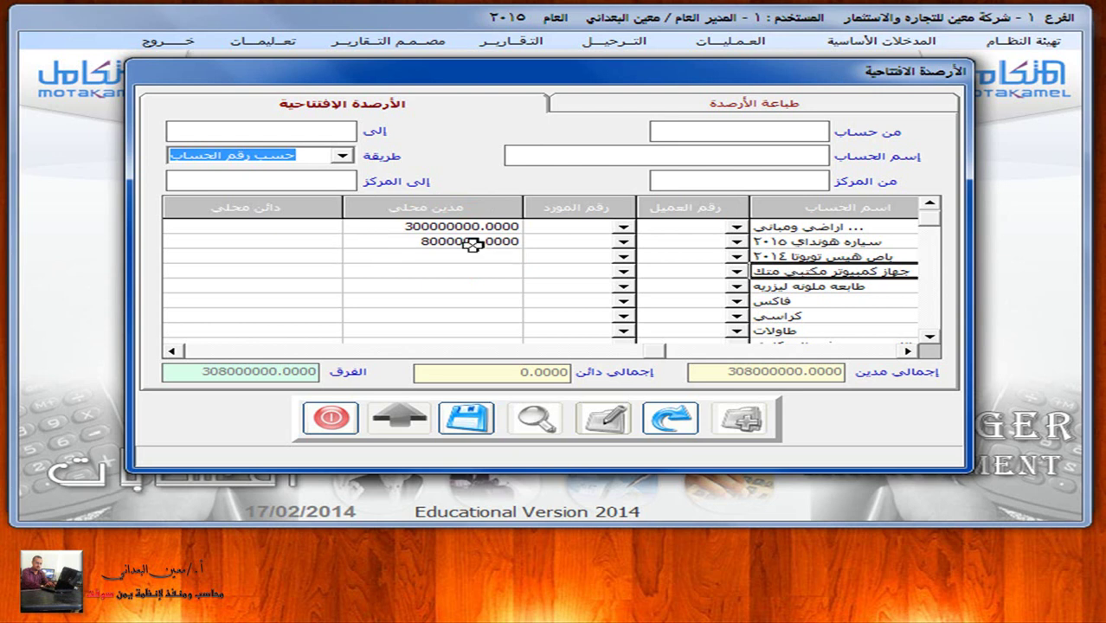
{"action": "key", "text": "Return"}
{"action": "key", "text": "Return"}
{"action": "key", "text": "Return"}
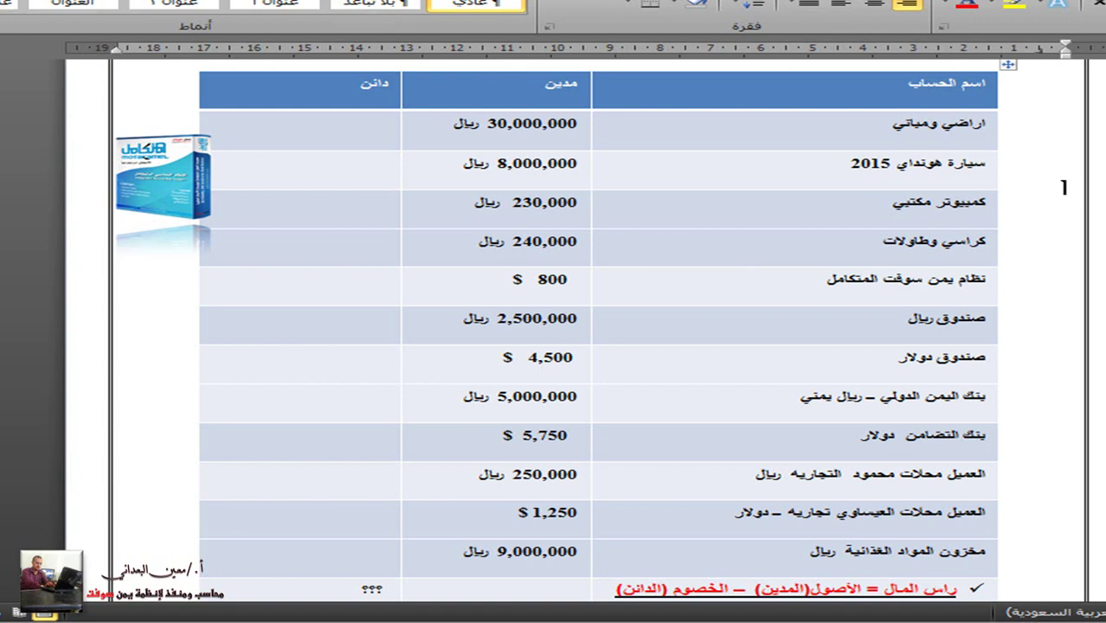
{"action": "key", "text": "alt+Tab"}
{"action": "left_click", "coordinate": [322, 271]}
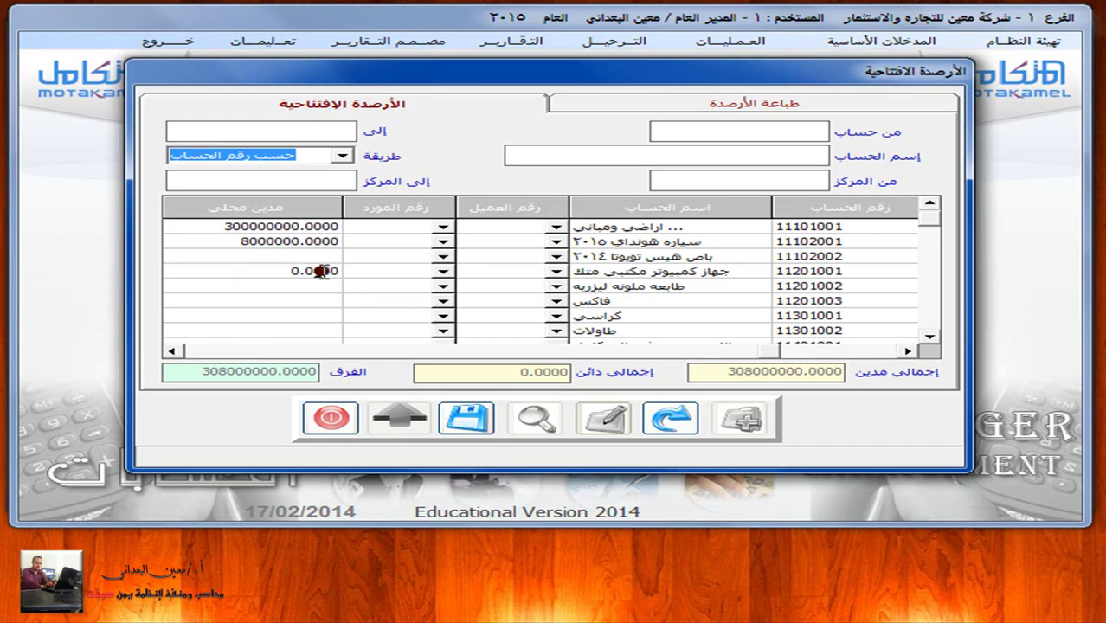
{"action": "type", "text": "230000"}
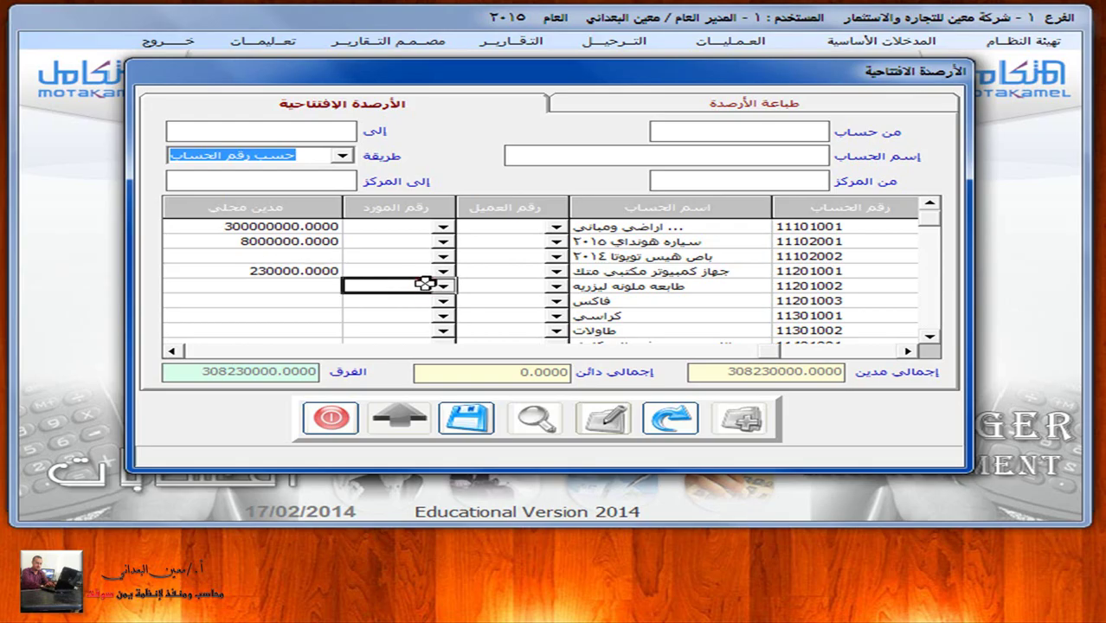
- Set the local debit of كراسي to 240000 and the local debit of طاولات to 150000
{"action": "key", "text": "Down"}
{"action": "key", "text": "Down"}
{"action": "key", "text": "Right"}
{"action": "key", "text": "Right"}
{"action": "key", "text": "Left"}
{"action": "key", "text": "Left"}
{"action": "key", "text": "Left"}
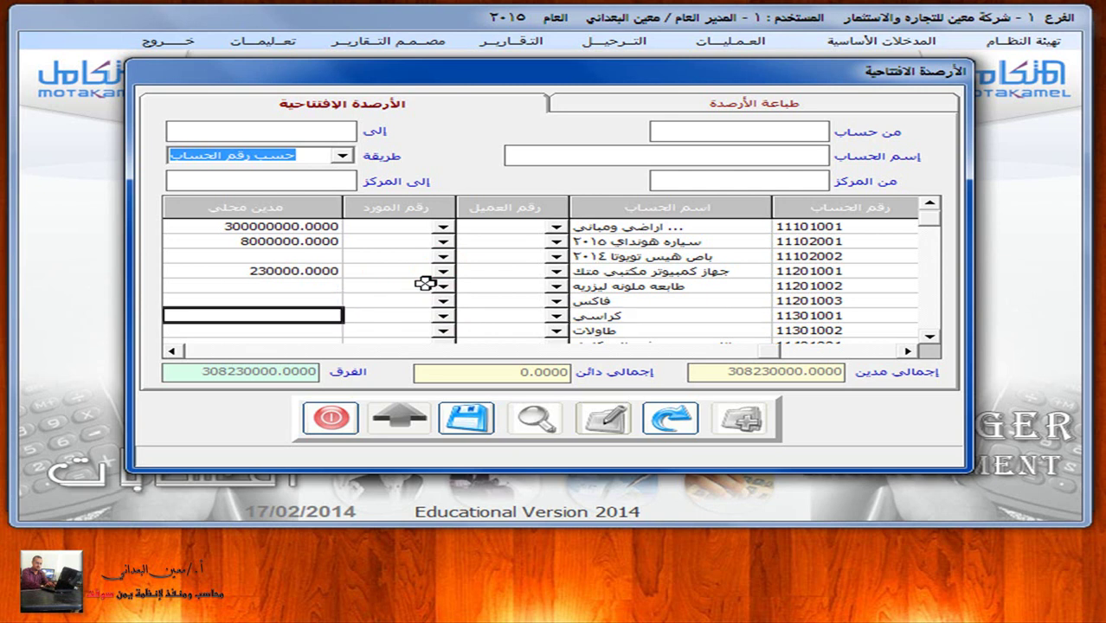
{"action": "key", "text": "Left"}
{"action": "key", "text": "Right"}
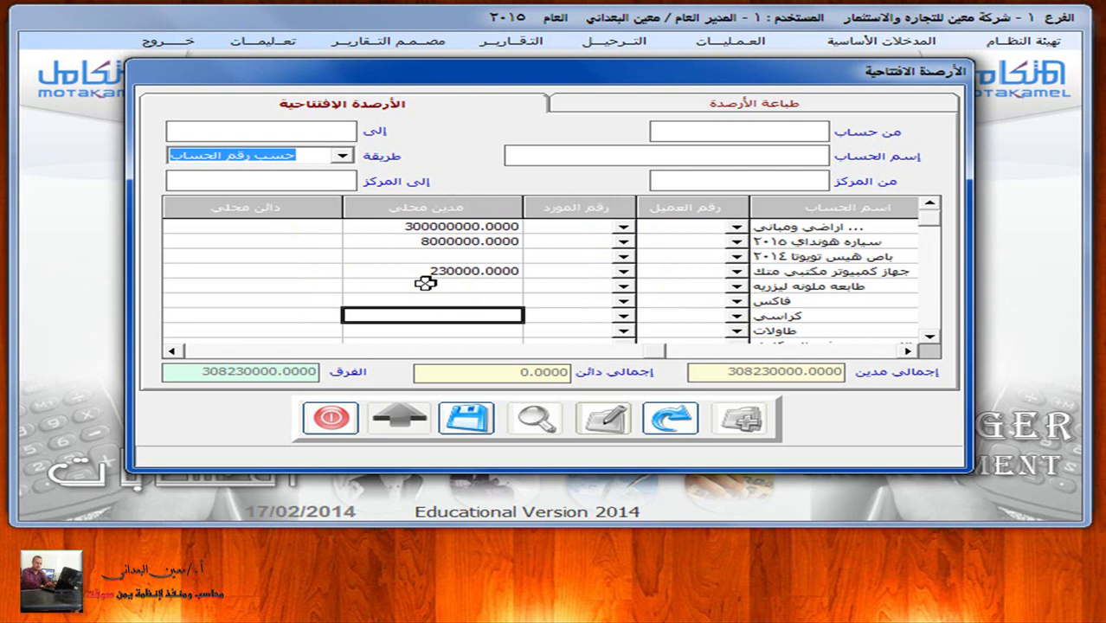
{"action": "type", "text": "24000"}
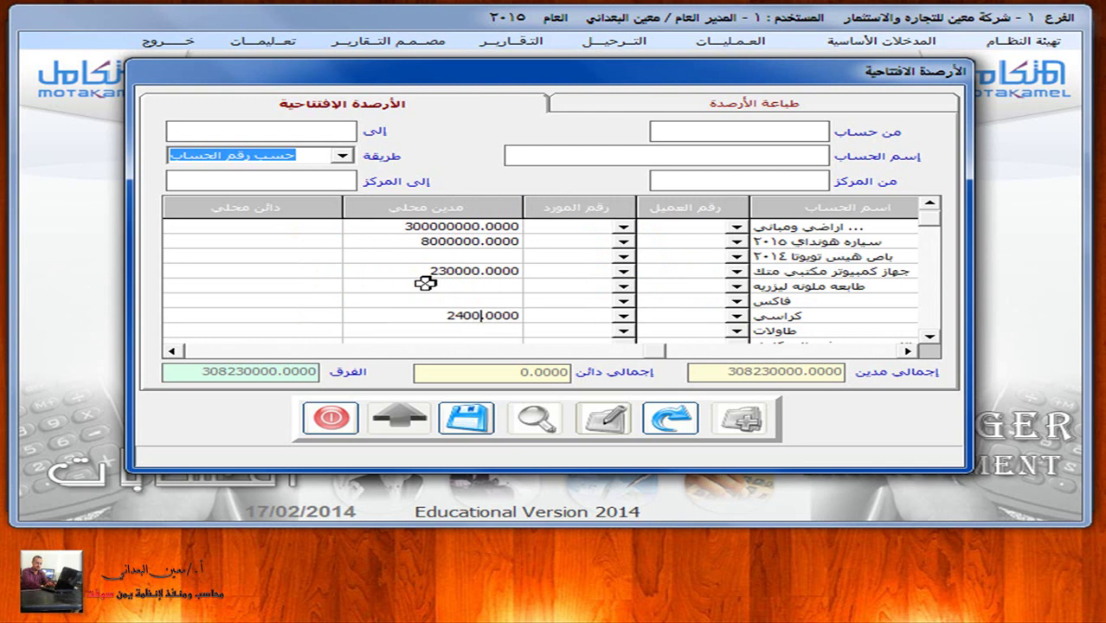
{"action": "type", "text": "0"}
{"action": "key", "text": "Return"}
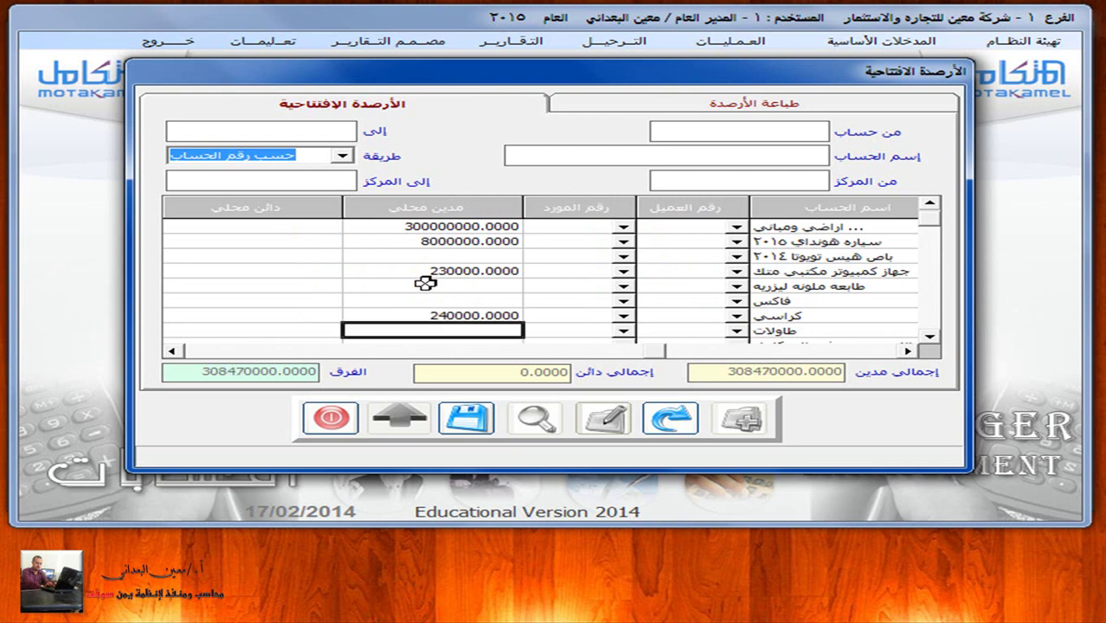
{"action": "type", "text": "150000"}
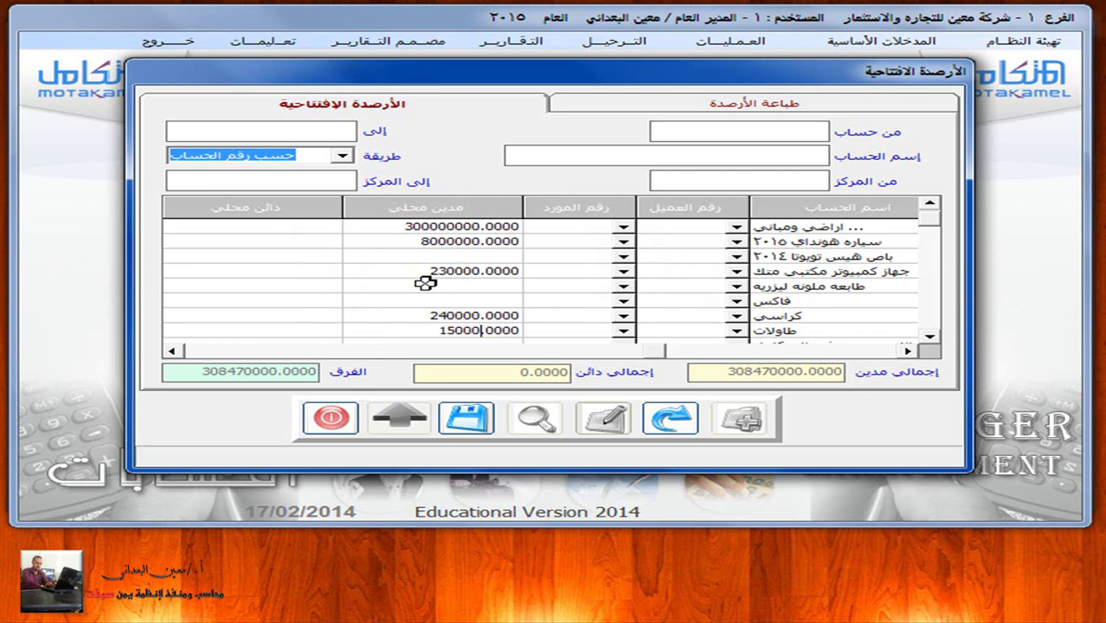
{"action": "key", "text": "Return"}
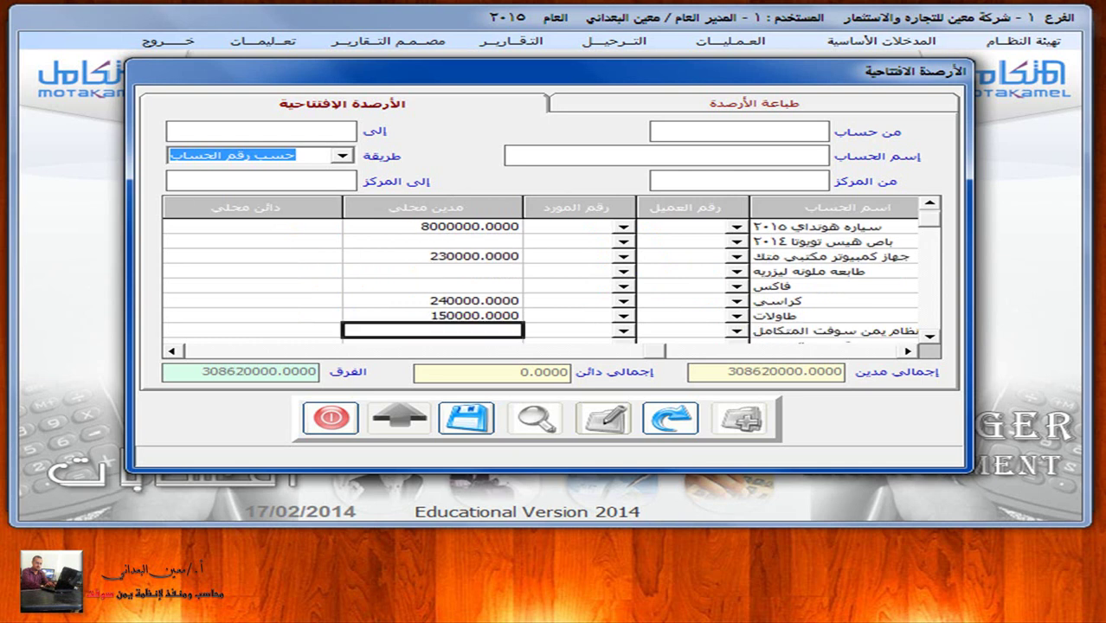
- Widen the account name column of the opening balances grid so the full account names fit
{"action": "key", "text": "Right"}
{"action": "key", "text": "Right"}
{"action": "key", "text": "Right"}
{"action": "key", "text": "Left"}
{"action": "key", "text": "Left"}
{"action": "key", "text": "Left"}
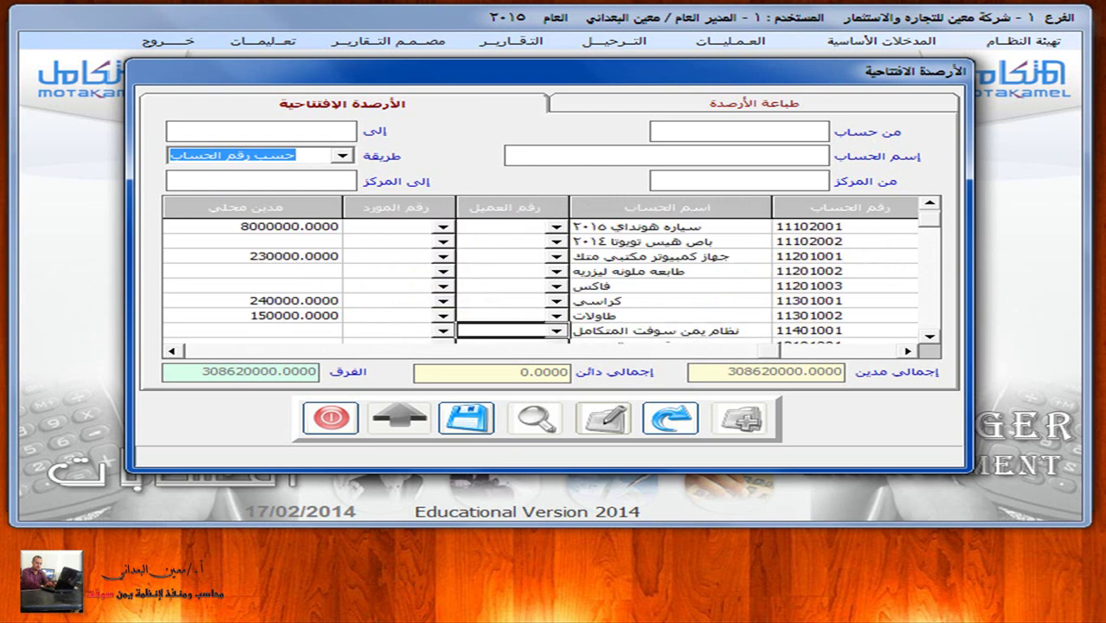
{"action": "key", "text": "Right"}
{"action": "key", "text": "Right"}
{"action": "left_click_drag", "start_coordinate": [770, 206], "coordinate": [837, 206]}
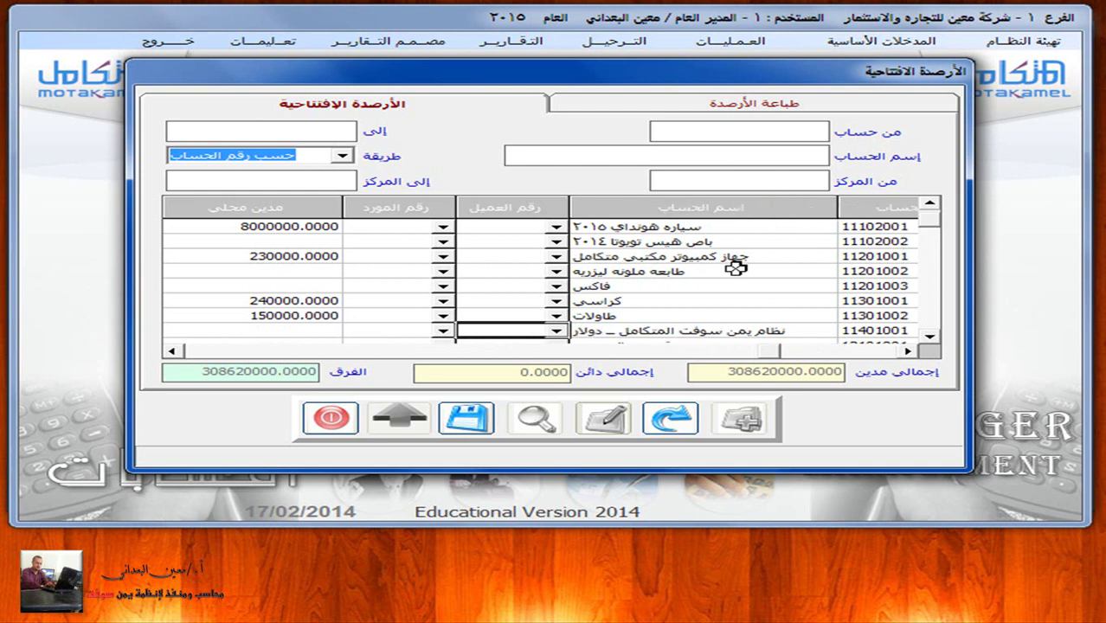
- Set the foreign debit of نظام يمن سوفت المتكامل ــ دولار to 800
{"action": "left_click", "coordinate": [620, 335]}
{"action": "key", "text": "Tab"}
{"action": "key", "text": "Tab"}
{"action": "key", "text": "Tab"}
{"action": "key", "text": "Tab"}
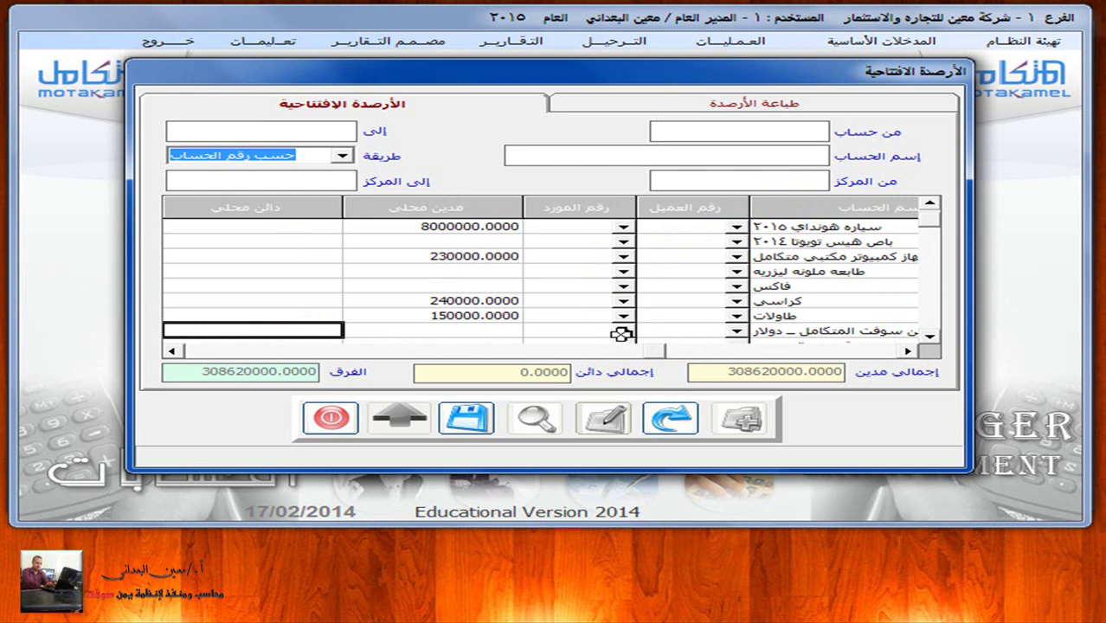
{"action": "key", "text": "Tab"}
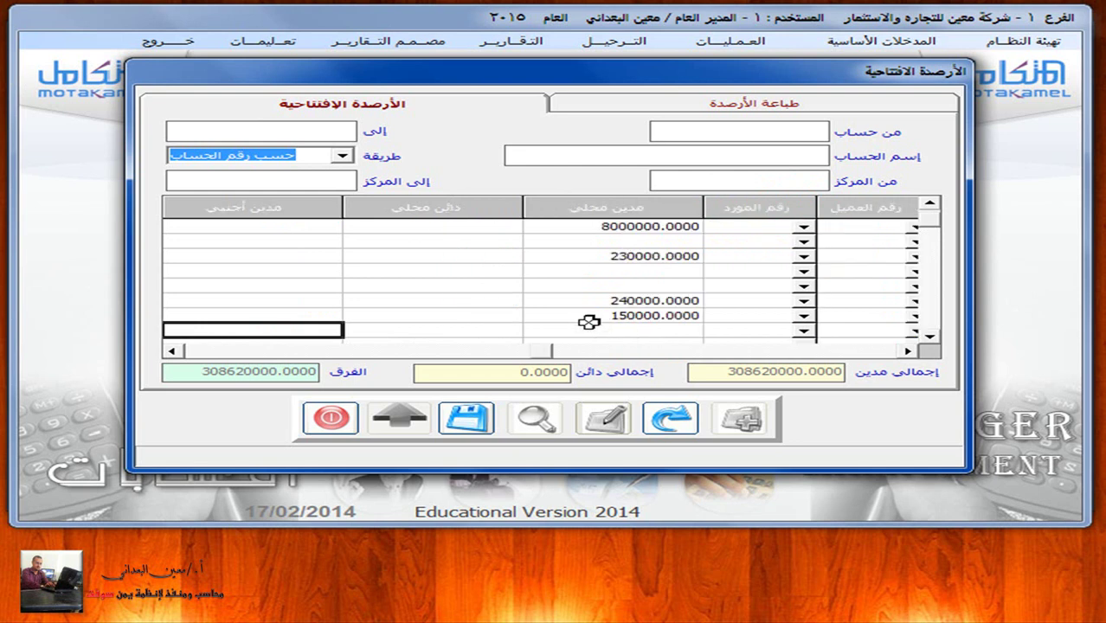
{"action": "left_click", "coordinate": [286, 330]}
{"action": "type", "text": "800"}
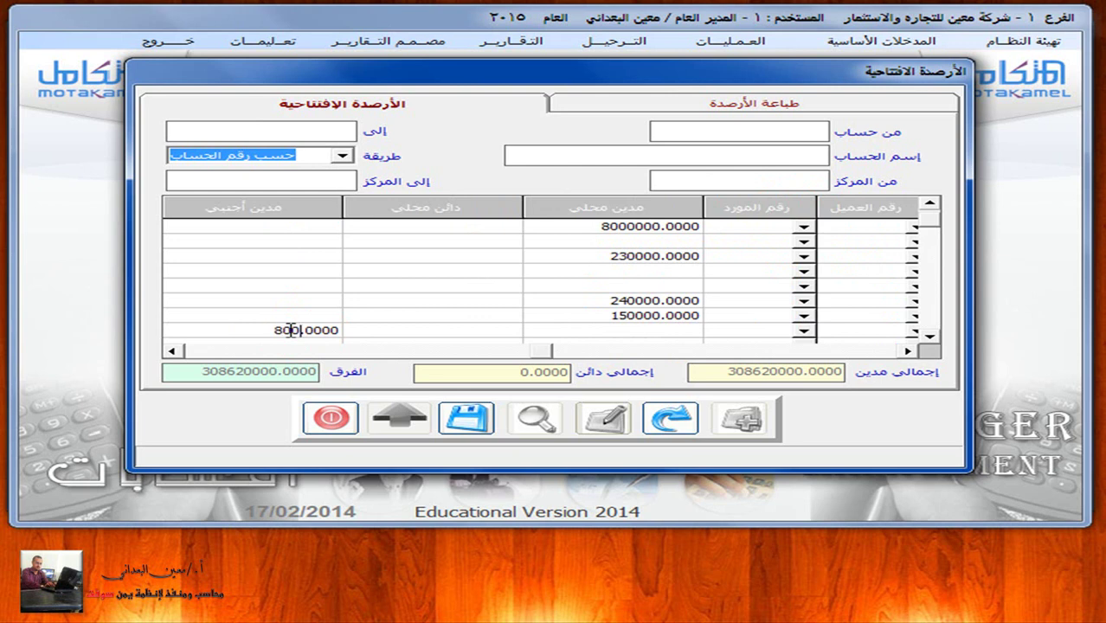
{"action": "key", "text": "Return"}
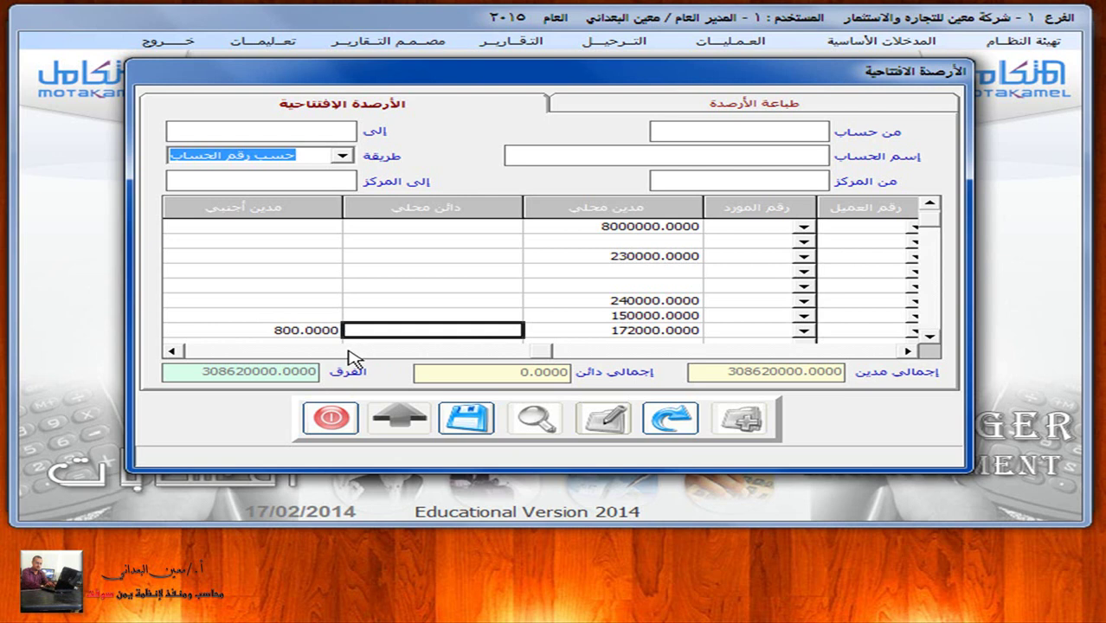
- Compare the local and foreign debit of نظام يمن سوفت المتكامل ــ دولار and examine the neighbouring account rows
{"action": "key", "text": "Right"}
{"action": "key", "text": "Up"}
{"action": "key", "text": "Up"}
{"action": "key", "text": "Up"}
{"action": "key", "text": "Up"}
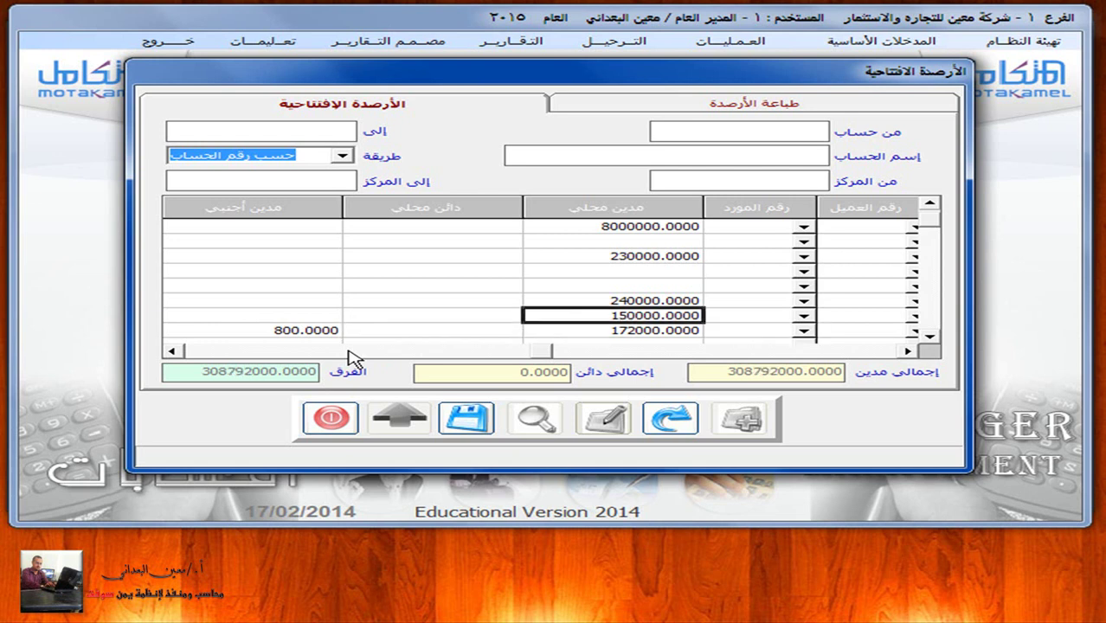
{"action": "key", "text": "Down"}
{"action": "key", "text": "Down"}
{"action": "key", "text": "Down"}
{"action": "key", "text": "Down"}
{"action": "key", "text": "Down"}
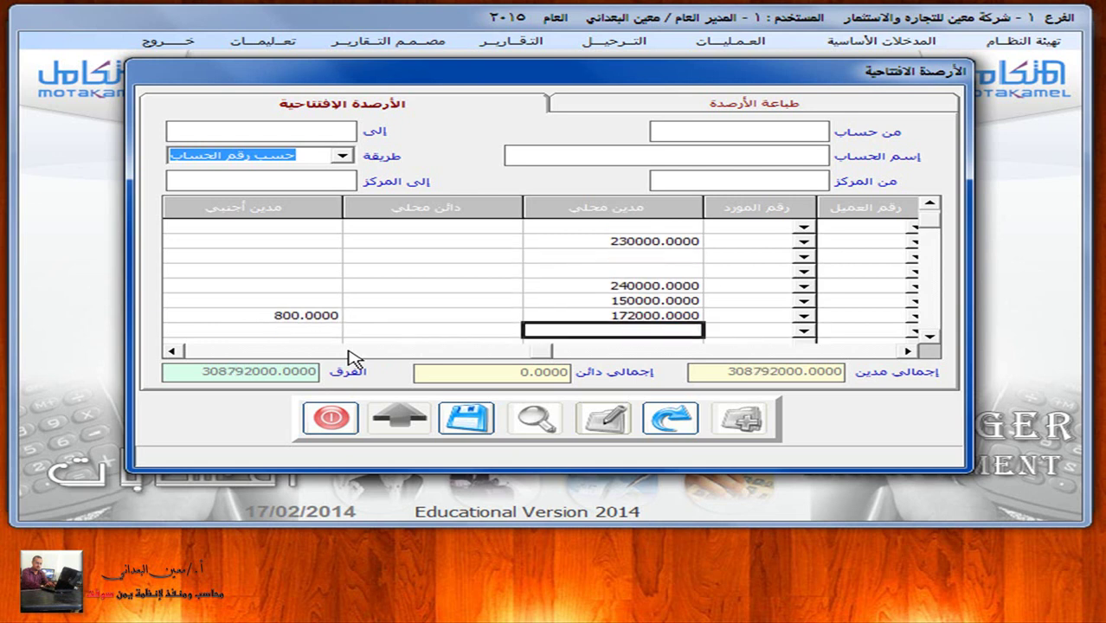
{"action": "key", "text": "Right"}
{"action": "key", "text": "Right"}
{"action": "key", "text": "Right"}
{"action": "key", "text": "Right"}
{"action": "key", "text": "Up"}
{"action": "key", "text": "Left"}
{"action": "key", "text": "Left"}
{"action": "key", "text": "Left"}
{"action": "key", "text": "Left"}
{"action": "key", "text": "Left"}
{"action": "key", "text": "Left"}
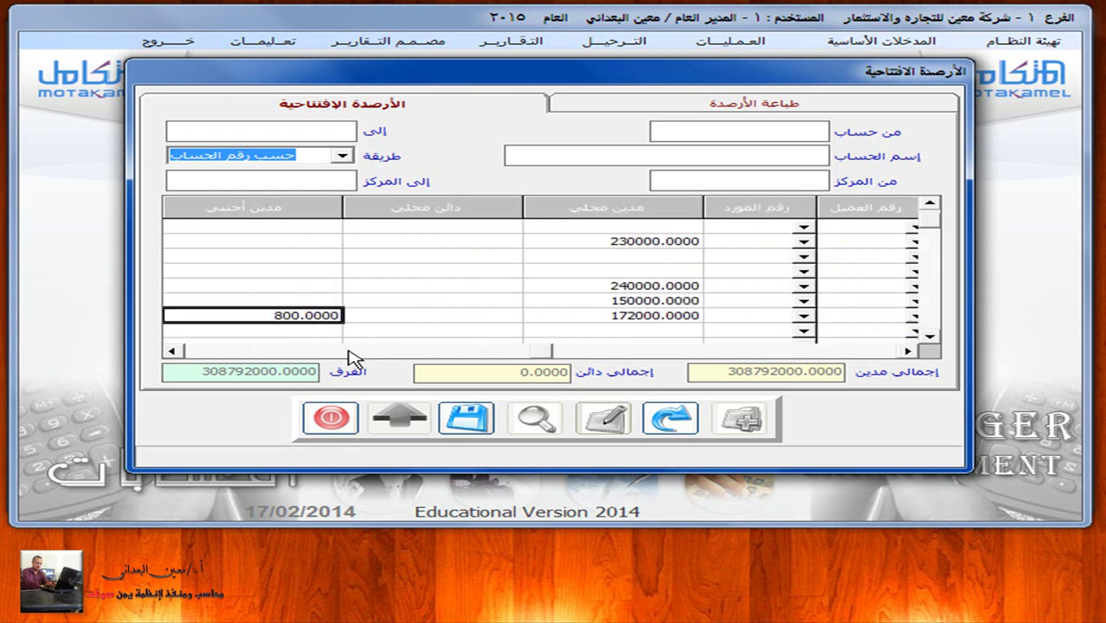
{"action": "key", "text": "Left"}
{"action": "key", "text": "Left"}
{"action": "key", "text": "Left"}
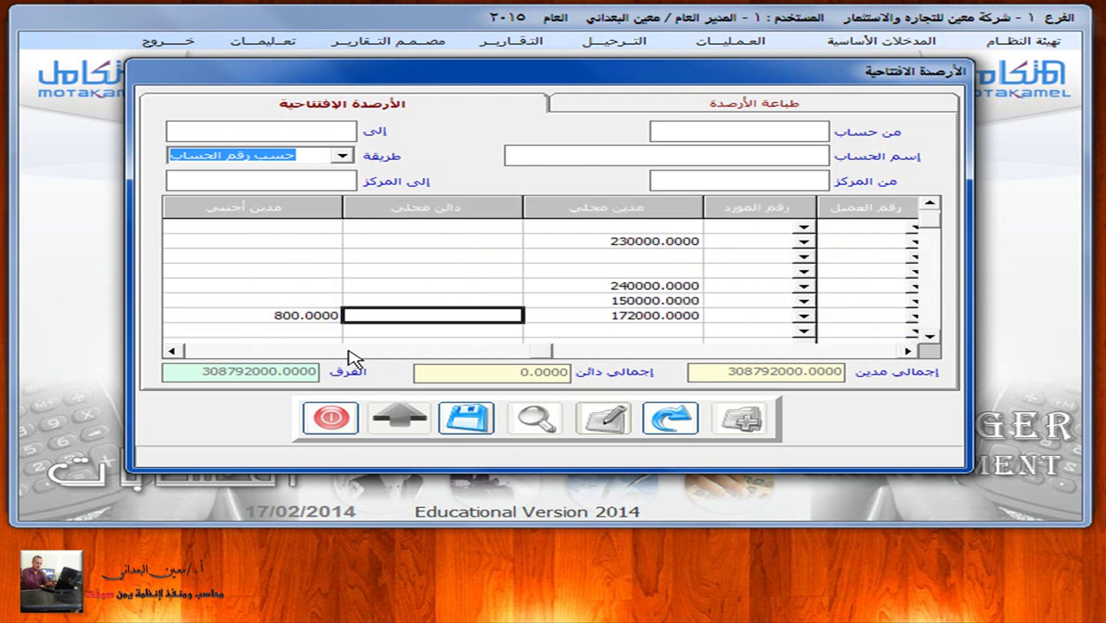
{"action": "key", "text": "Right"}
{"action": "key", "text": "Right"}
{"action": "key", "text": "Left"}
- Set the local debit of صندوق ــ ريال يمني to 2500000
{"action": "key", "text": "Right"}
{"action": "key", "text": "Right"}
{"action": "key", "text": "Right"}
{"action": "key", "text": "Right"}
{"action": "key", "text": "Right"}
{"action": "key", "text": "Right"}
{"action": "key", "text": "Down"}
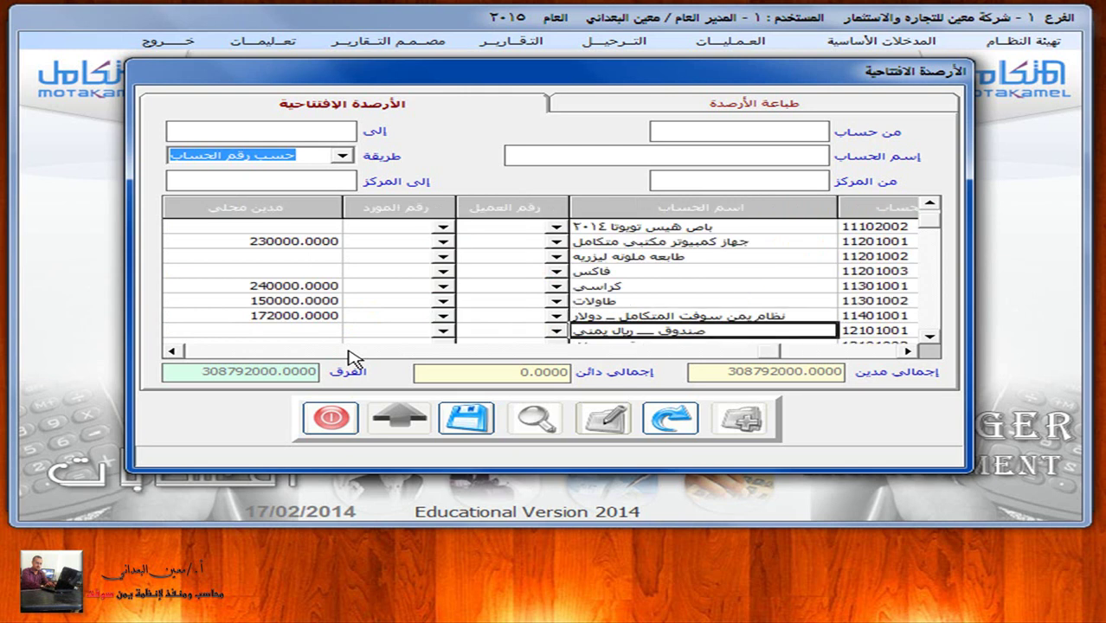
{"action": "key", "text": "Left"}
{"action": "key", "text": "Left"}
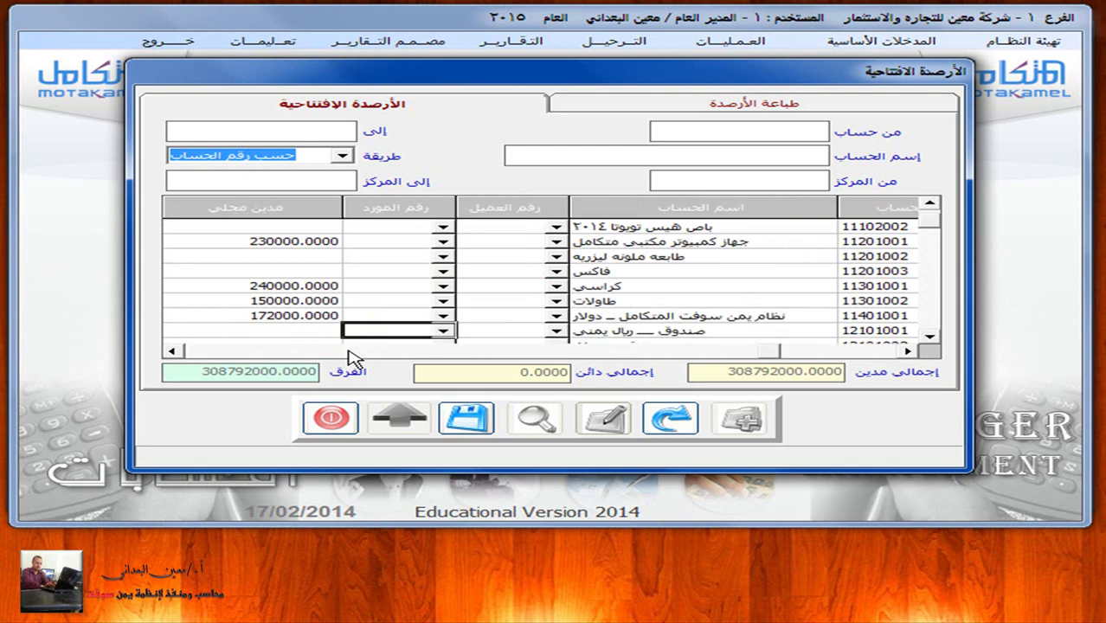
{"action": "key", "text": "Left"}
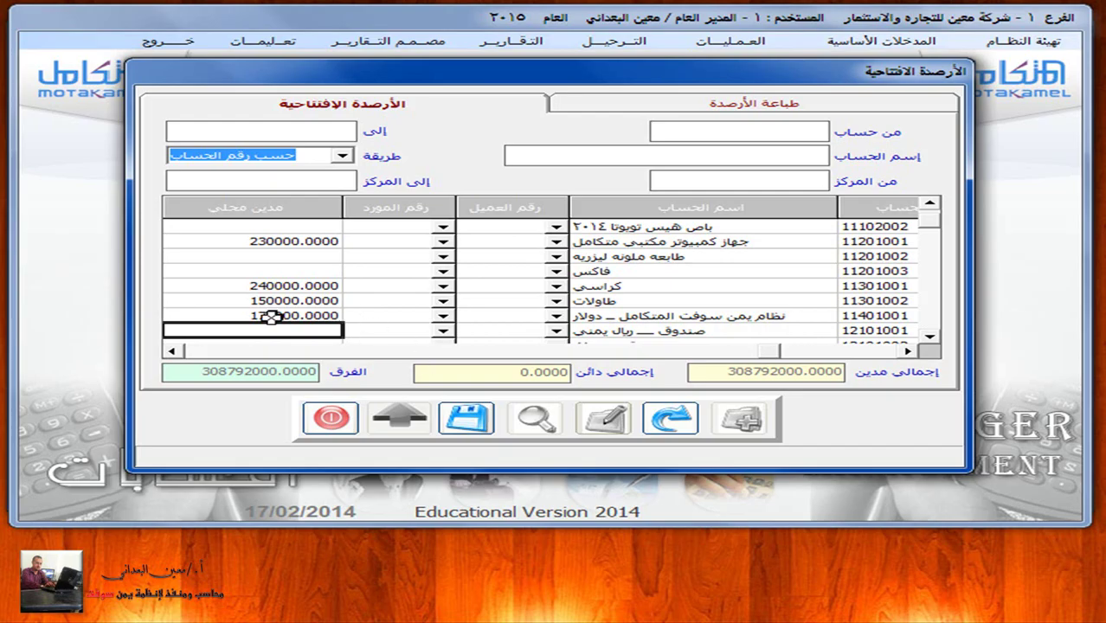
{"action": "left_click", "coordinate": [257, 324]}
{"action": "type", "text": "25"}
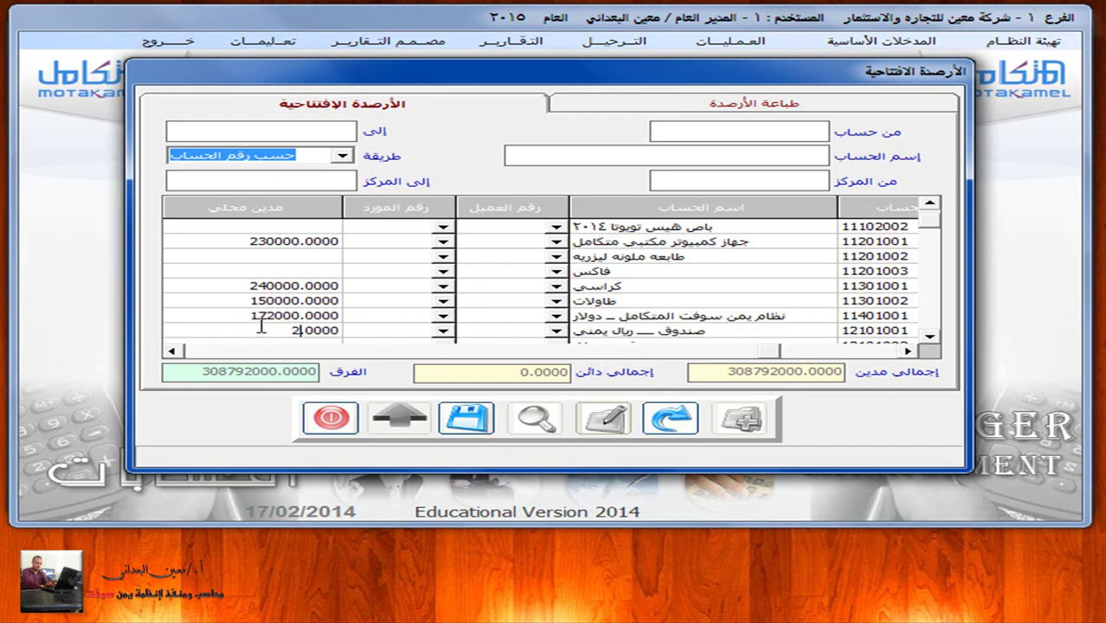
{"action": "type", "text": "000"}
{"action": "type", "text": "0000"}
{"action": "key", "text": "Return"}
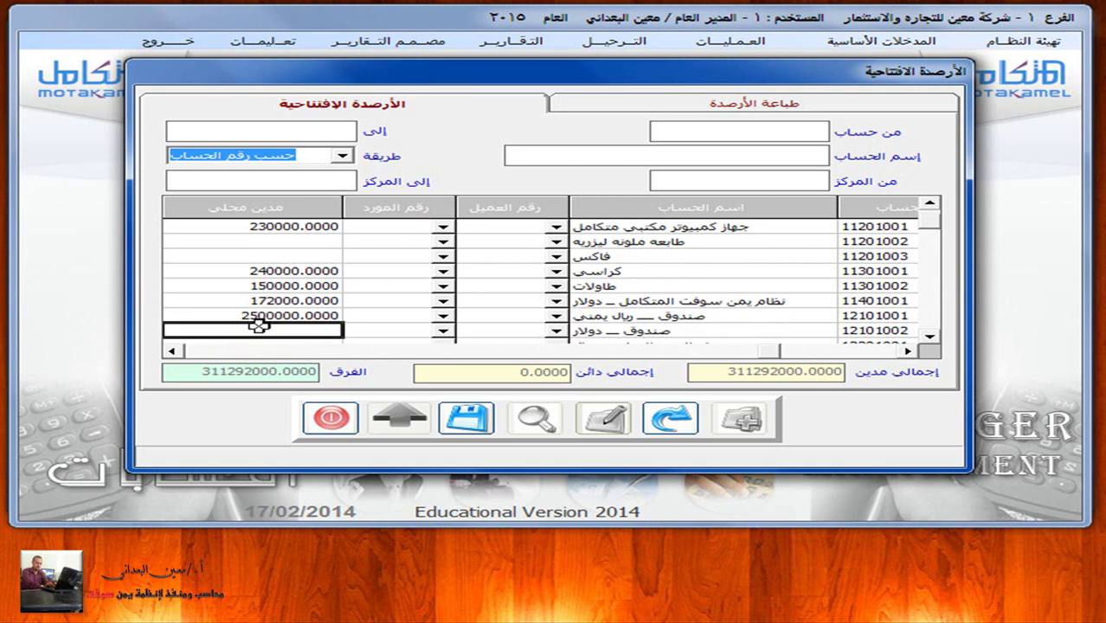
- Set the foreign debit of صندوق ــ دولار to 4500 and check its local debit equivalent
{"action": "key", "text": "Return"}
{"action": "key", "text": "Return"}
{"action": "key", "text": "Return"}
{"action": "key", "text": "Return"}
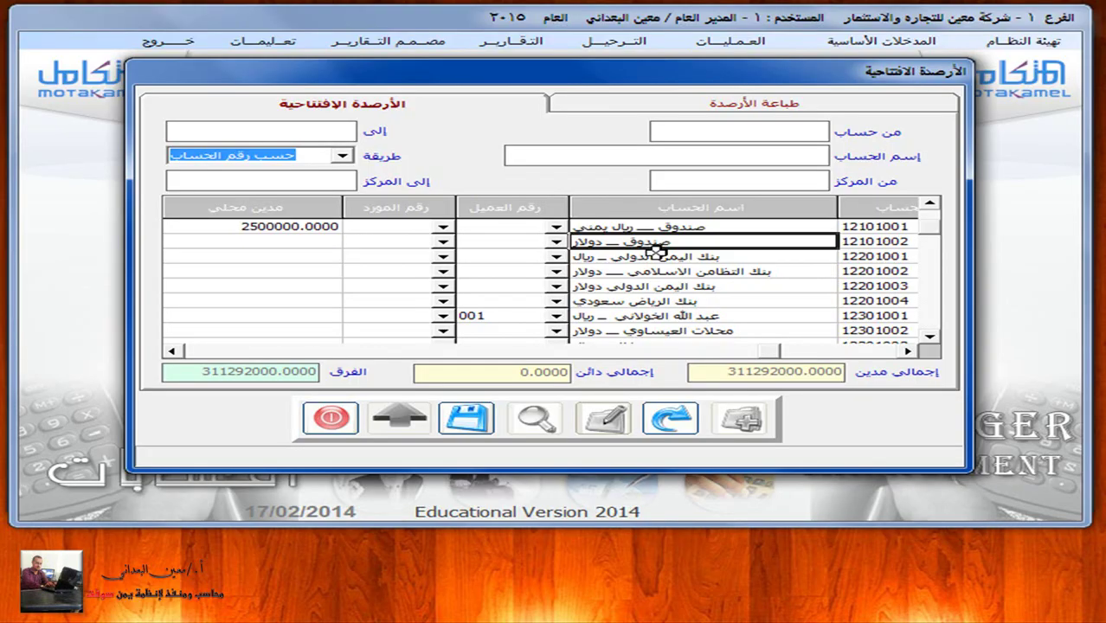
{"action": "key", "text": "Tab"}
{"action": "key", "text": "Tab"}
{"action": "key", "text": "shift+Tab"}
{"action": "key", "text": "shift+Tab"}
{"action": "key", "text": "Tab"}
{"action": "key", "text": "Tab"}
{"action": "key", "text": "Tab"}
{"action": "key", "text": "Tab"}
{"action": "key", "text": "Tab"}
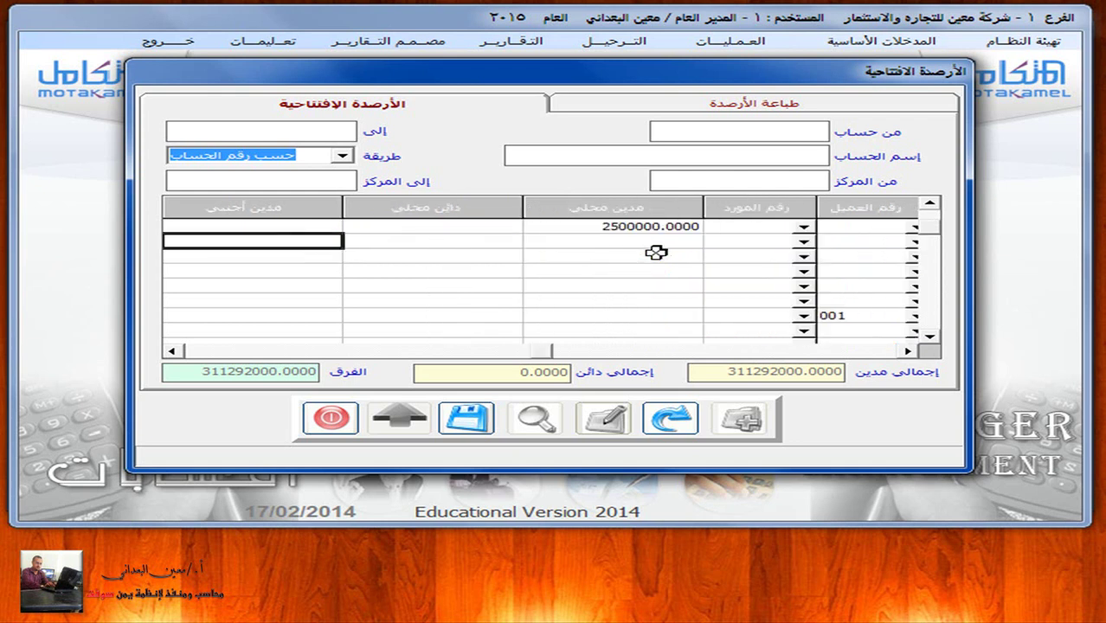
{"action": "type", "text": "4500"}
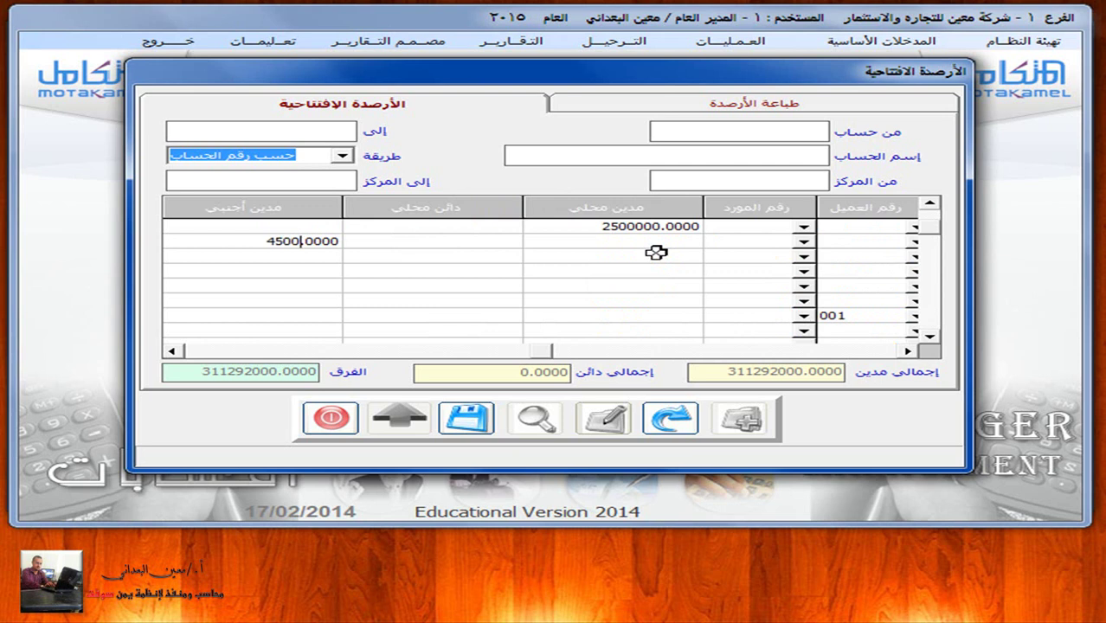
{"action": "key", "text": "Return"}
{"action": "key", "text": "Up"}
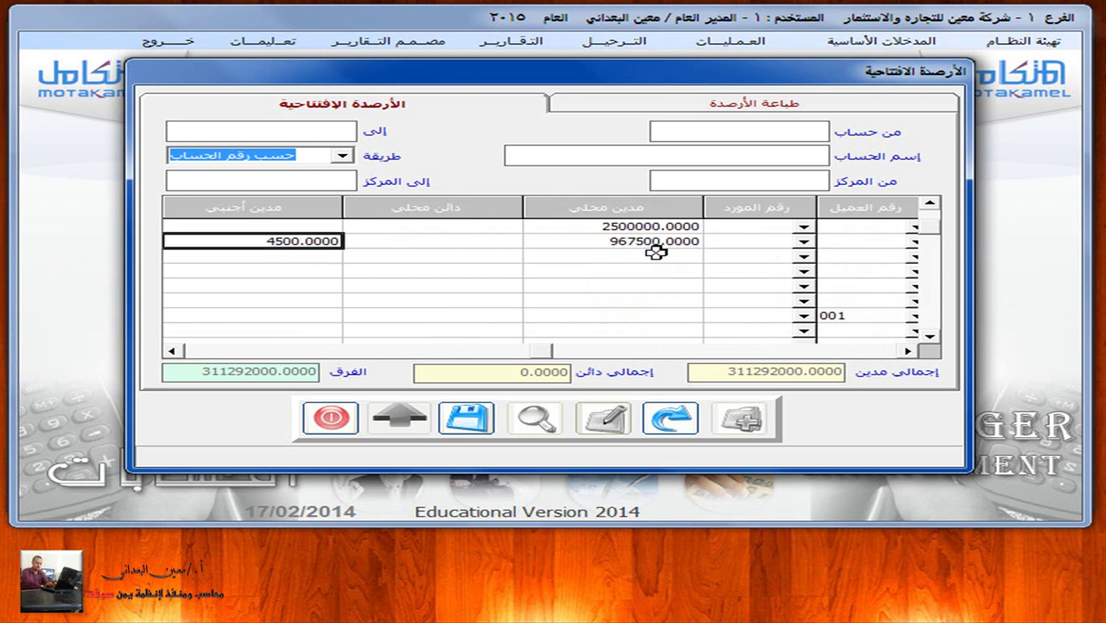
{"action": "key", "text": "Right"}
{"action": "key", "text": "Right"}
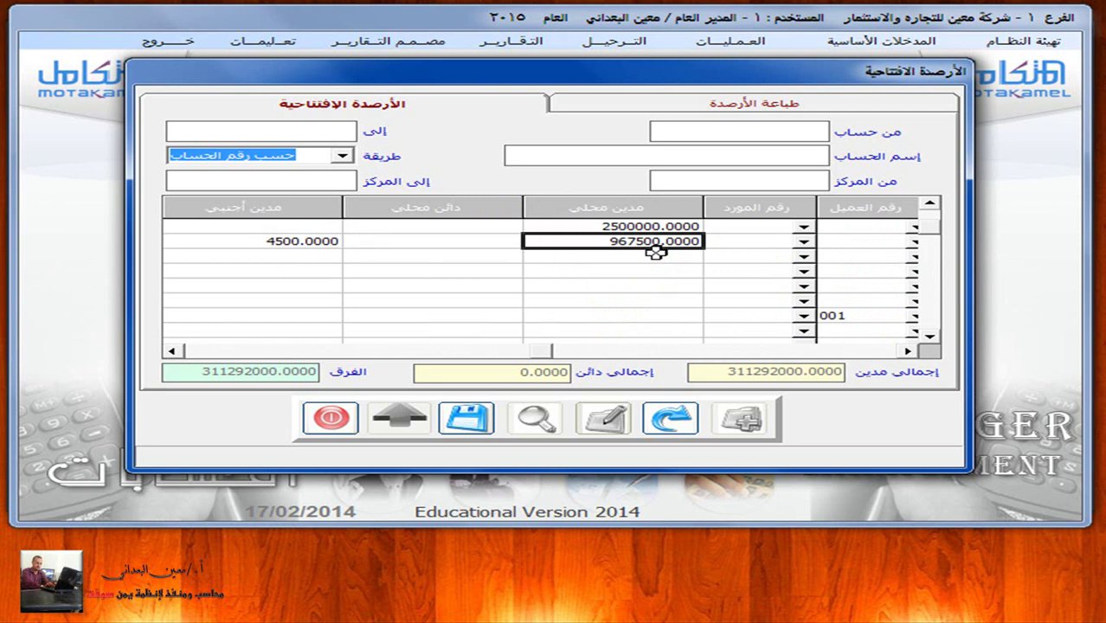
{"action": "key", "text": "Left"}
{"action": "key", "text": "Left"}
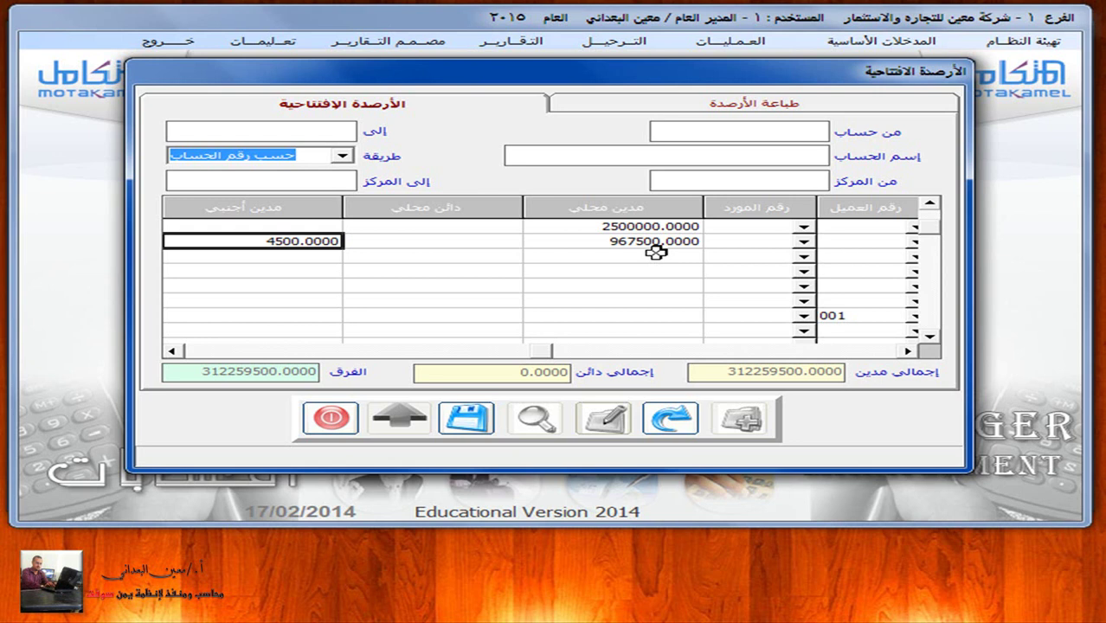
- Set the local debit of بنك اليمن الدولي ــ ريال to 5000000
{"action": "key", "text": "Right"}
{"action": "key", "text": "Right"}
{"action": "key", "text": "Right"}
{"action": "key", "text": "Right"}
{"action": "key", "text": "Right"}
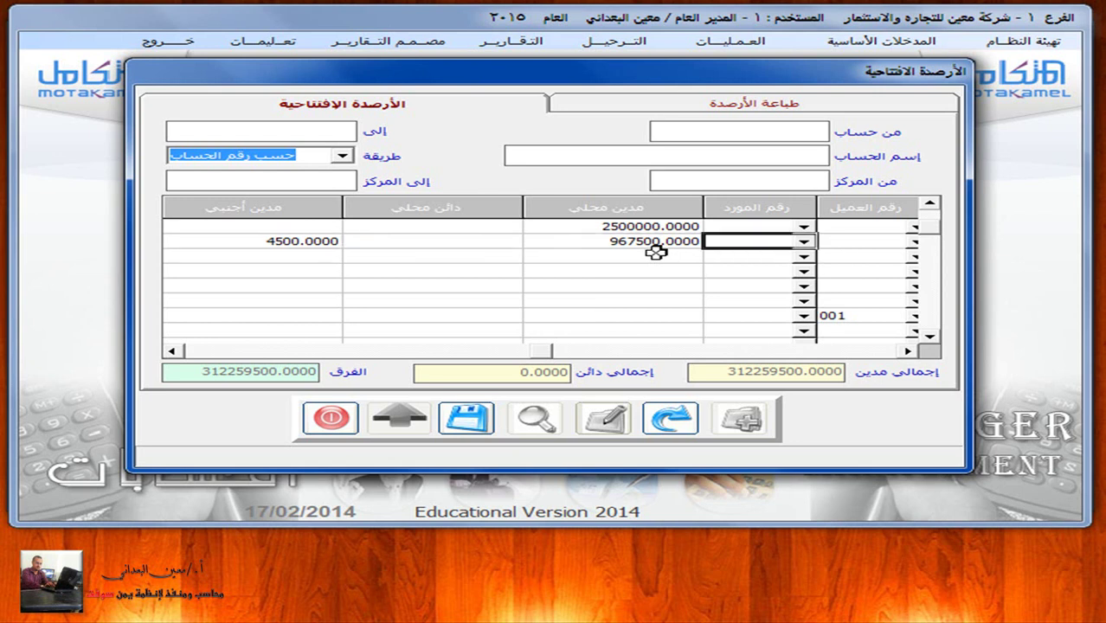
{"action": "key", "text": "Down"}
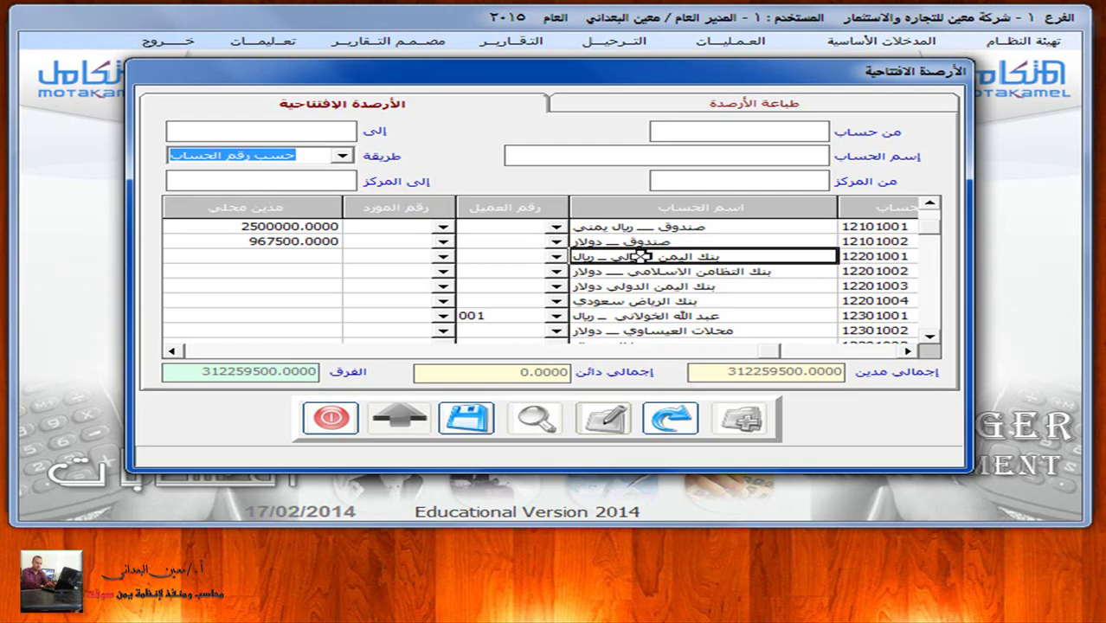
{"action": "left_click", "coordinate": [639, 255]}
{"action": "key", "text": "Tab"}
{"action": "key", "text": "Tab"}
{"action": "key", "text": "Tab"}
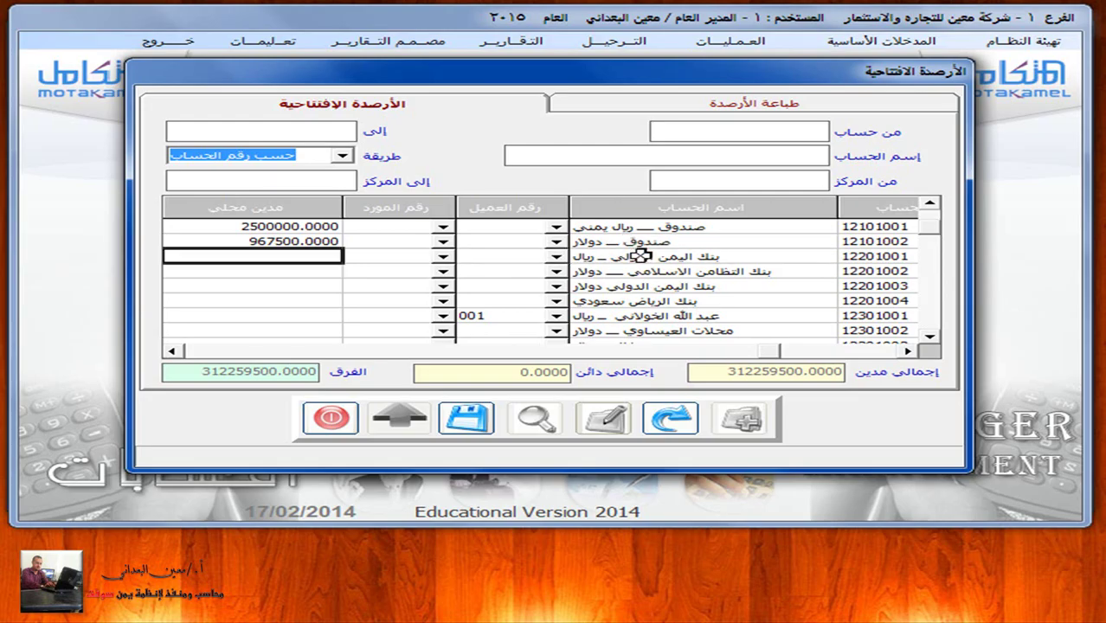
{"action": "type", "text": "5000"}
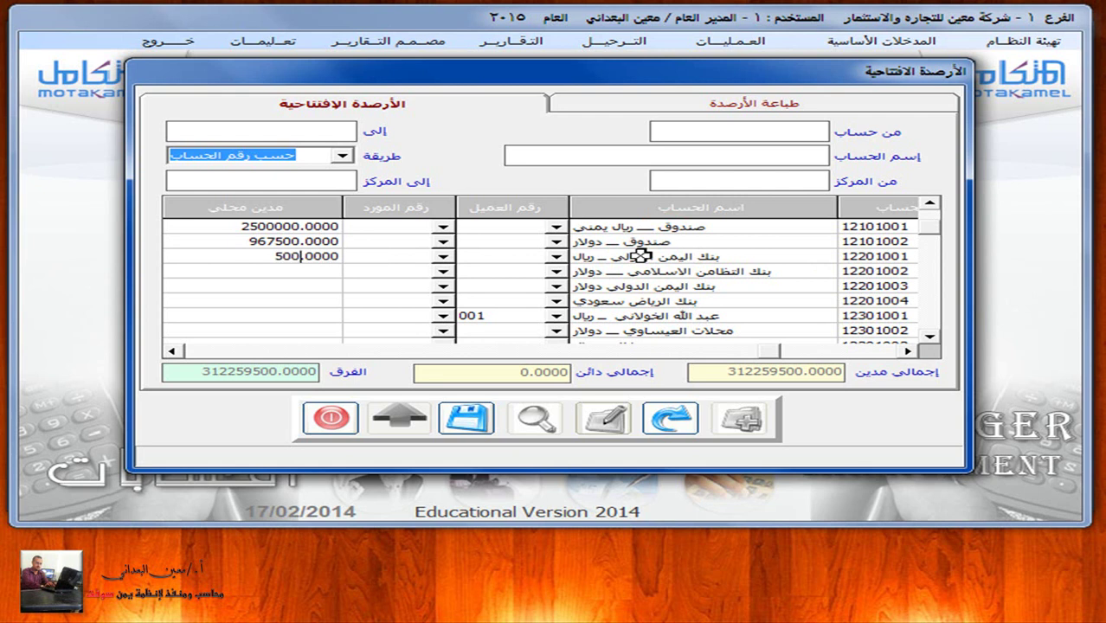
{"action": "type", "text": "000"}
{"action": "key", "text": "Return"}
- Set the foreign debit of بنك التظامن الاسلامي ــ دولار to 5750
{"action": "key", "text": "shift+Tab"}
{"action": "key", "text": "shift+Tab"}
{"action": "key", "text": "shift+Tab"}
{"action": "key", "text": "Tab"}
{"action": "key", "text": "Tab"}
{"action": "key", "text": "Tab"}
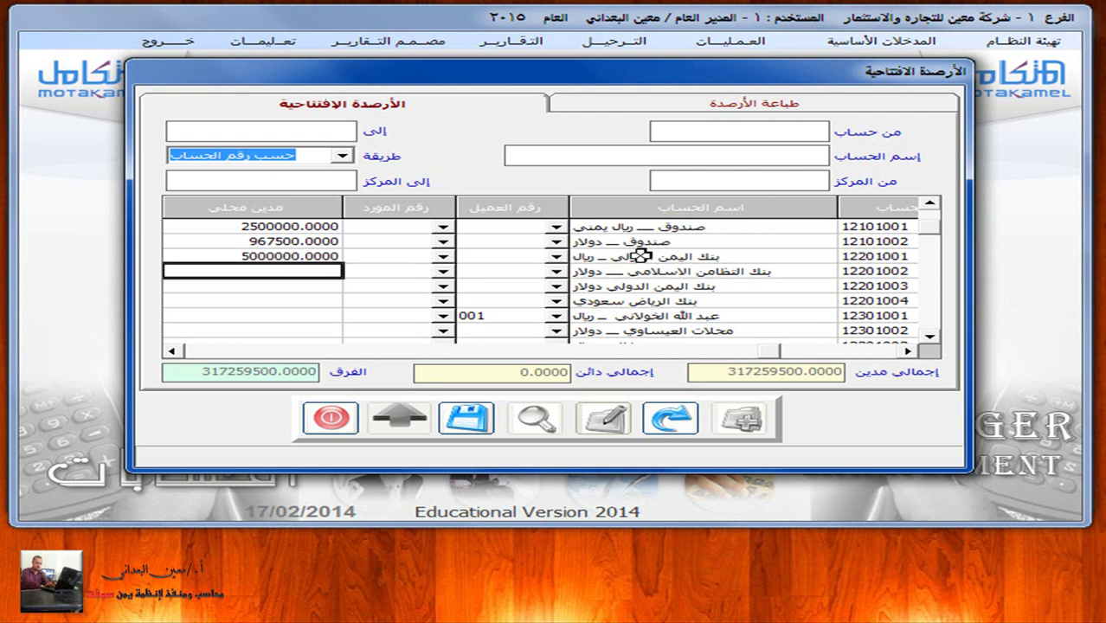
{"action": "key", "text": "Tab"}
{"action": "key", "text": "Tab"}
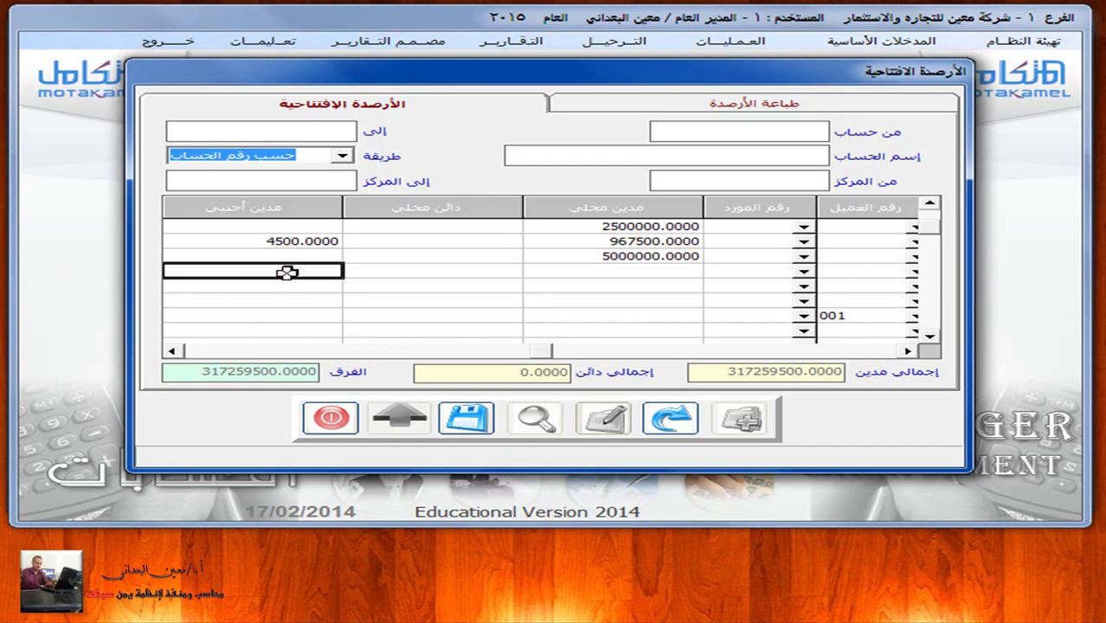
{"action": "type", "text": "57"}
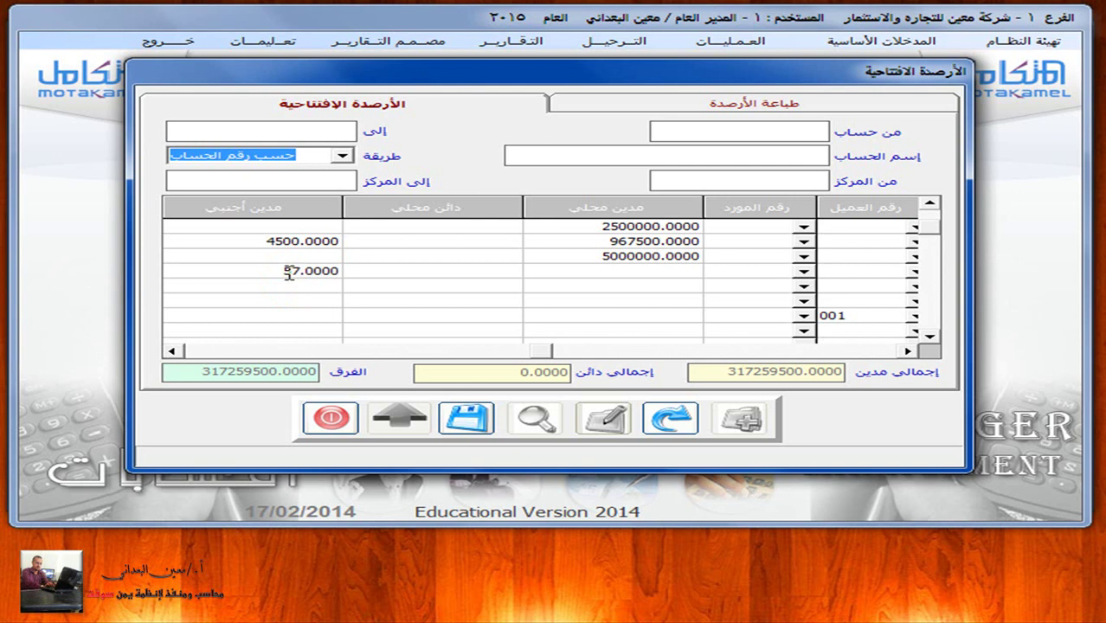
{"action": "type", "text": "50"}
{"action": "key", "text": "Return"}
- Set the foreign debit of the customer account محلات العيساوي ــ دولار to 1250
{"action": "key", "text": "shift+Tab"}
{"action": "key", "text": "shift+Tab"}
{"action": "key", "text": "shift+Tab"}
{"action": "key", "text": "shift+Tab"}
{"action": "key", "text": "Down"}
{"action": "key", "text": "Down"}
{"action": "key", "text": "Down"}
{"action": "key", "text": "shift+Tab"}
{"action": "key", "text": "Down"}
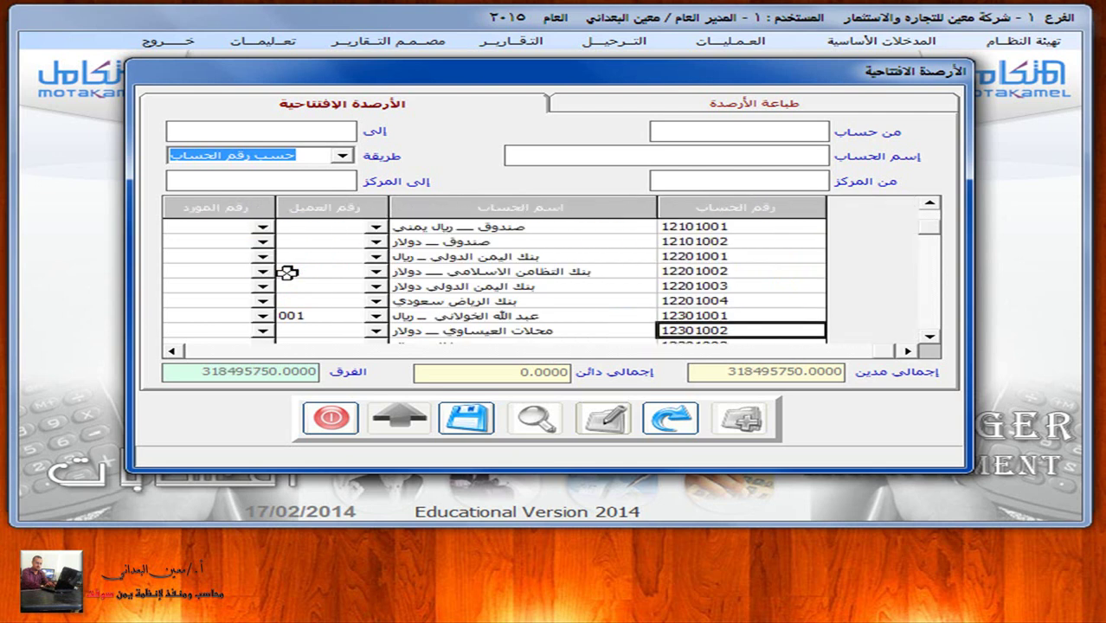
{"action": "key", "text": "Down"}
{"action": "key", "text": "Down"}
{"action": "key", "text": "Up"}
{"action": "key", "text": "Tab"}
{"action": "key", "text": "Tab"}
{"action": "key", "text": "Up"}
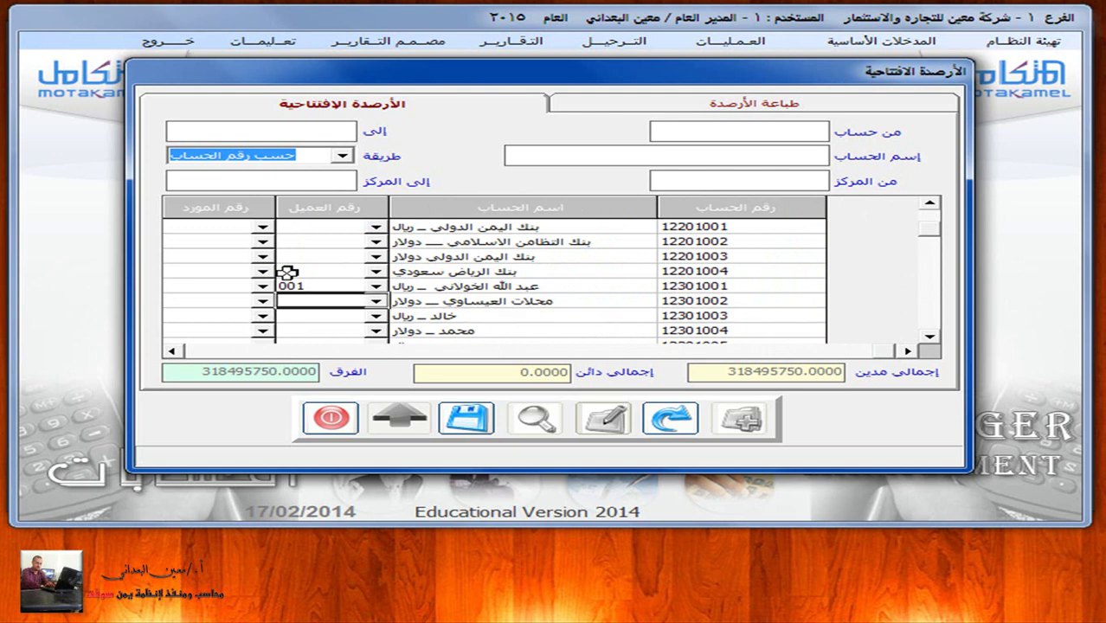
{"action": "key", "text": "Tab"}
{"action": "key", "text": "Tab"}
{"action": "key", "text": "Tab"}
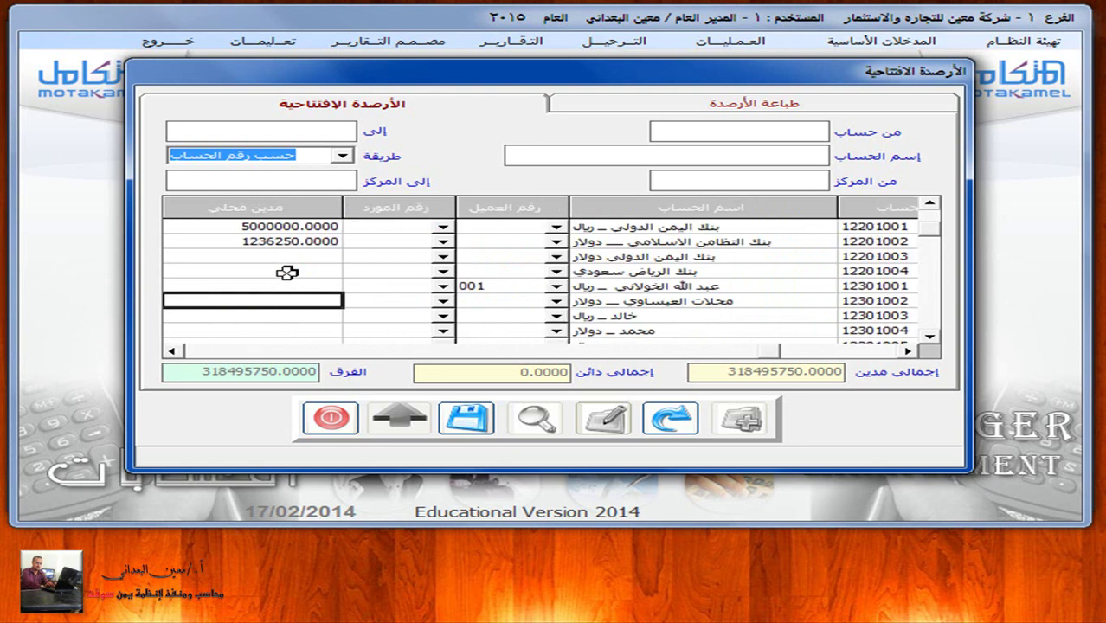
{"action": "key", "text": "Tab"}
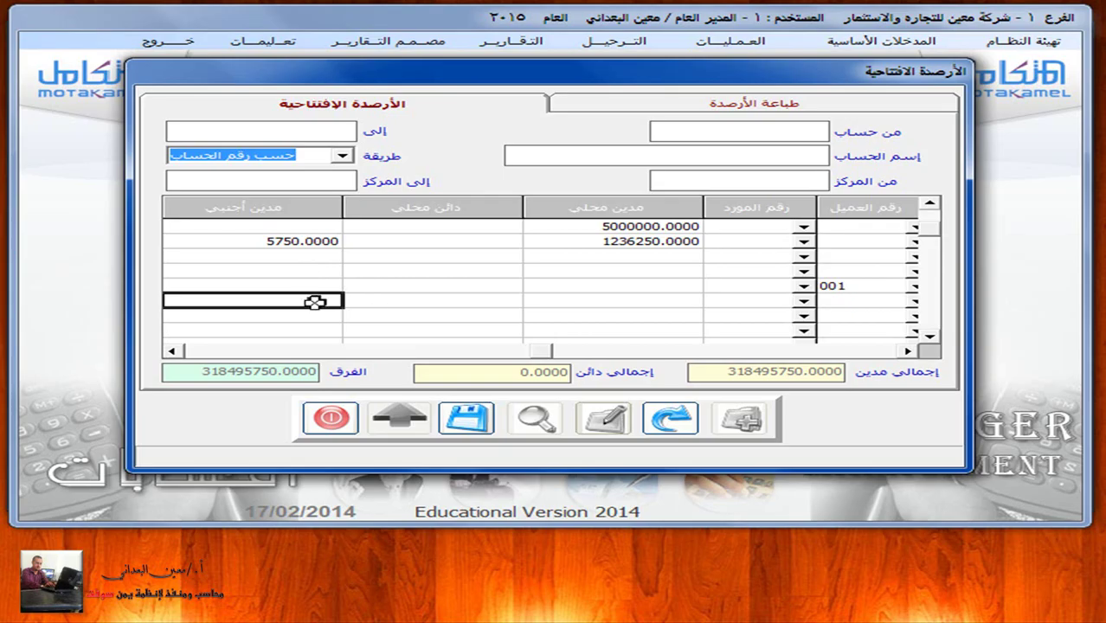
{"action": "left_click", "coordinate": [315, 301]}
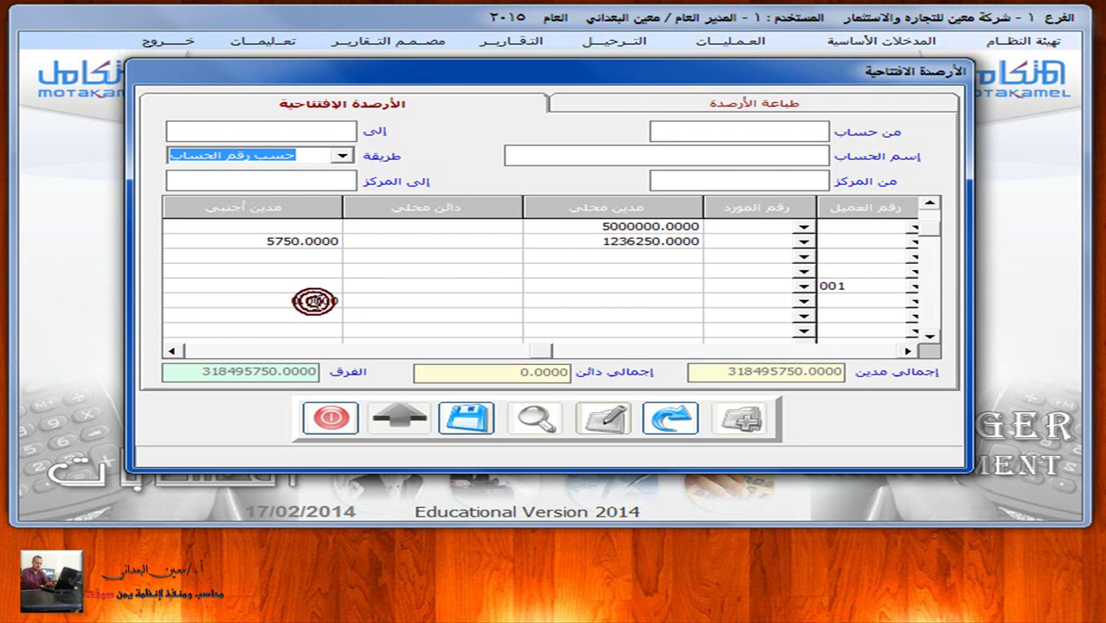
{"action": "type", "text": "1250"}
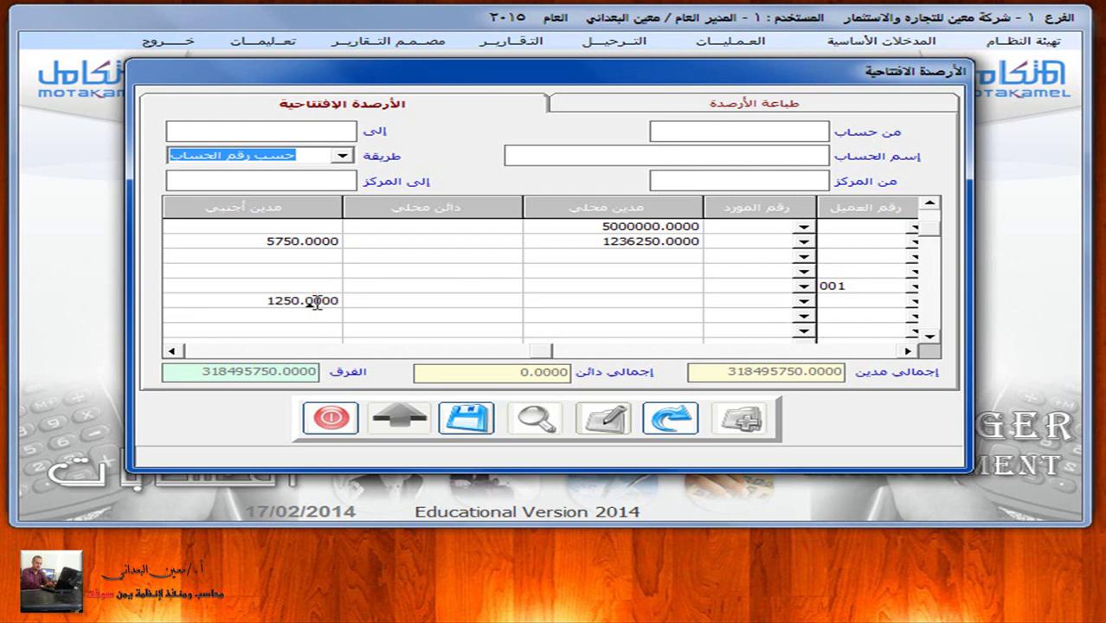
{"action": "key", "text": "Return"}
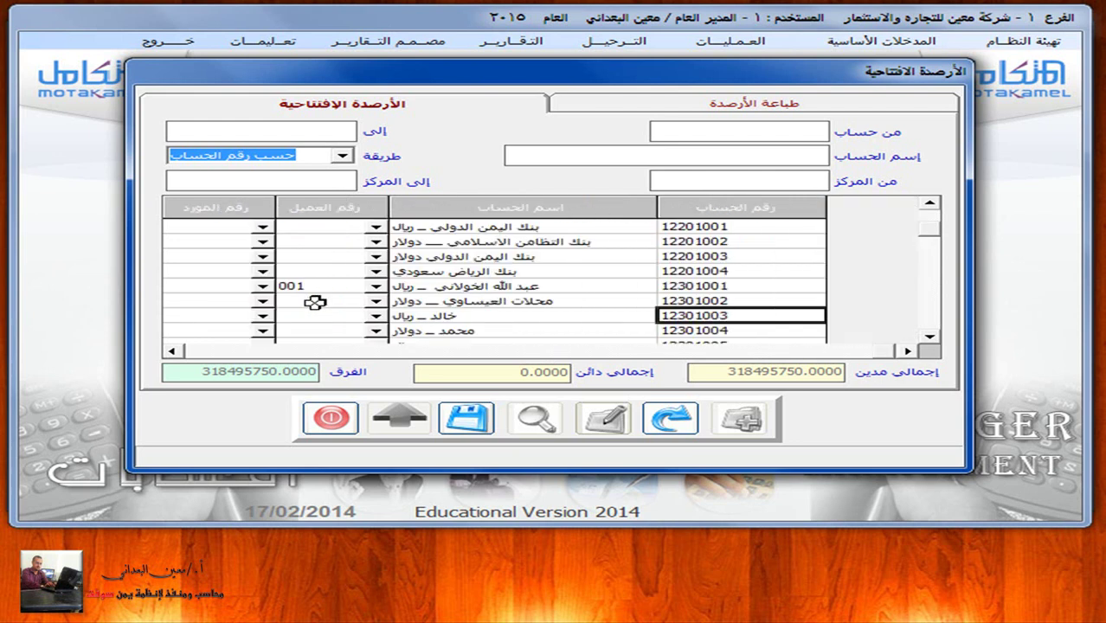
- Set the local debit of the riyal customer account for محلات محمود التجاريه to 250000
{"action": "key", "text": "Down"}
{"action": "key", "text": "Down"}
{"action": "key", "text": "Tab"}
{"action": "key", "text": "Tab"}
{"action": "key", "text": "Tab"}
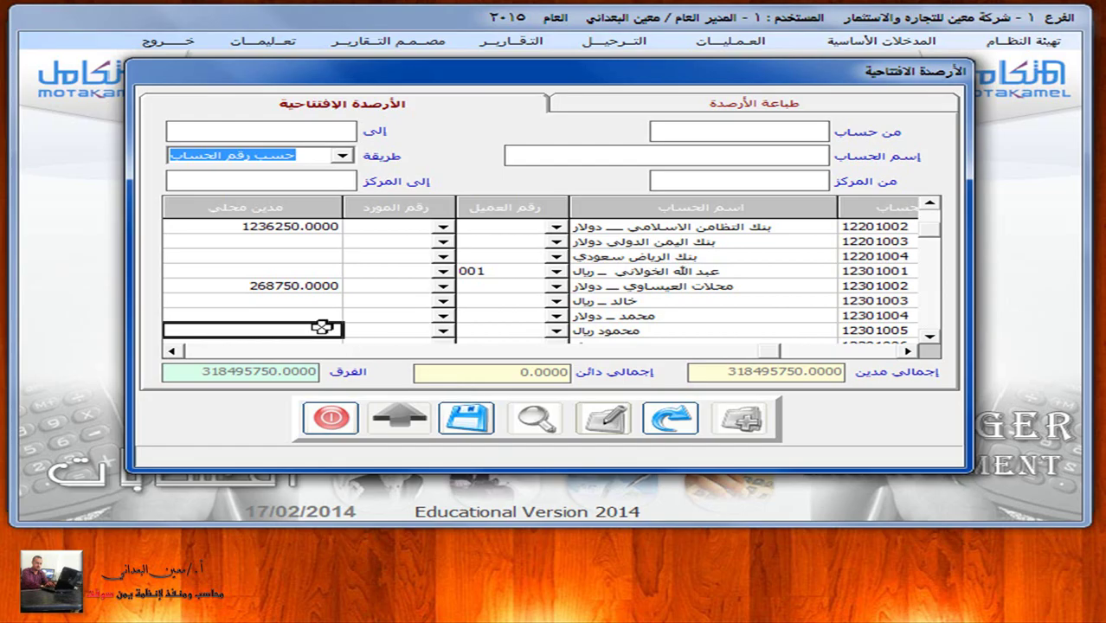
{"action": "left_click", "coordinate": [321, 327]}
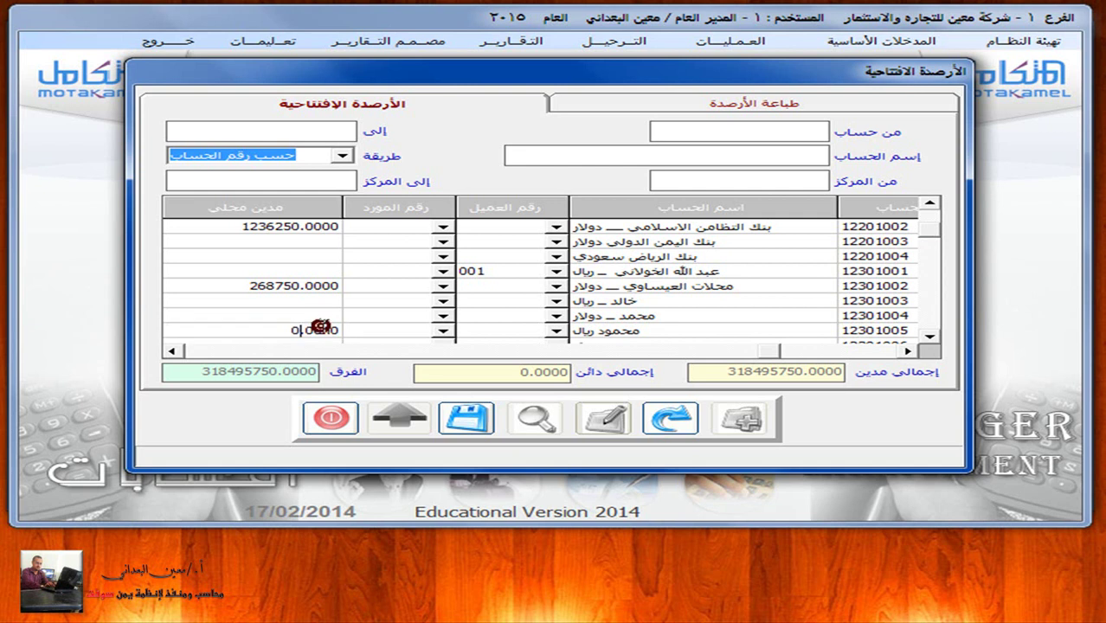
{"action": "type", "text": "25000"}
{"action": "key", "text": "Return"}
- Set the local debit of the inventory account مخزون المواد الغذائية to 9000000
{"action": "key", "text": "Down"}
{"action": "key", "text": "Down"}
{"action": "key", "text": "Down"}
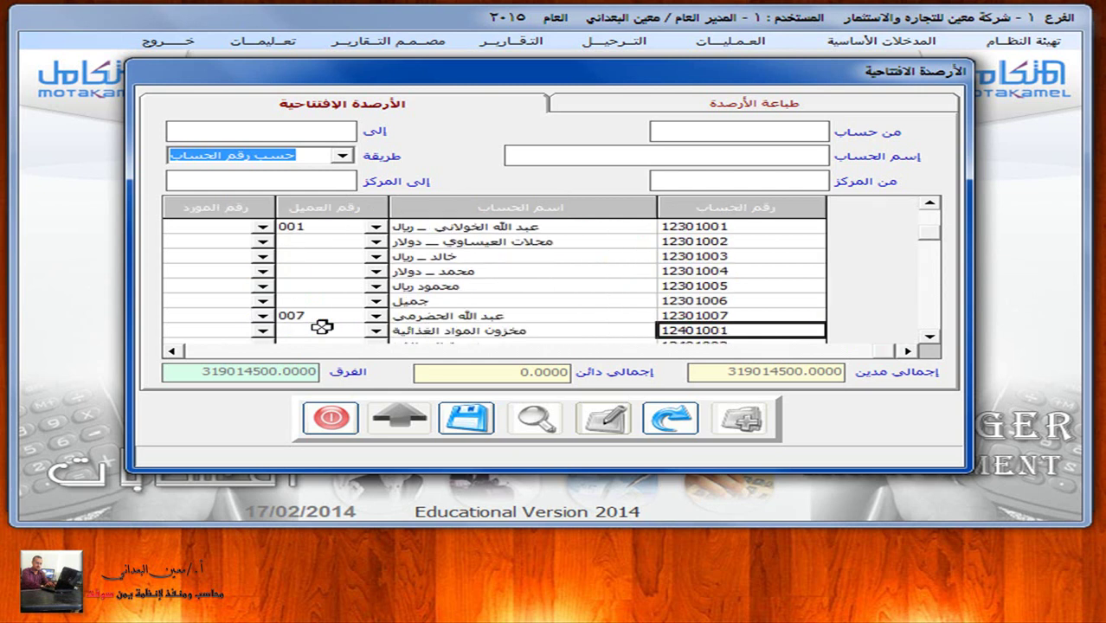
{"action": "key", "text": "Up"}
{"action": "key", "text": "Return"}
{"action": "key", "text": "Return"}
{"action": "key", "text": "Return"}
{"action": "key", "text": "Return"}
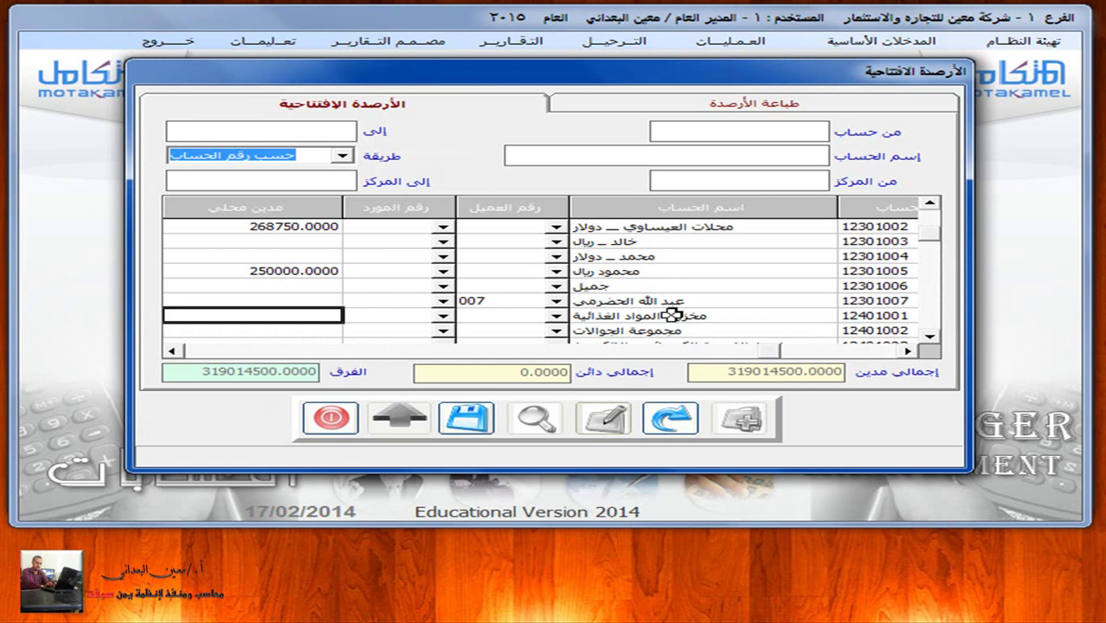
{"action": "type", "text": "9000"}
{"action": "key", "text": "Return"}
{"action": "type", "text": "000"}
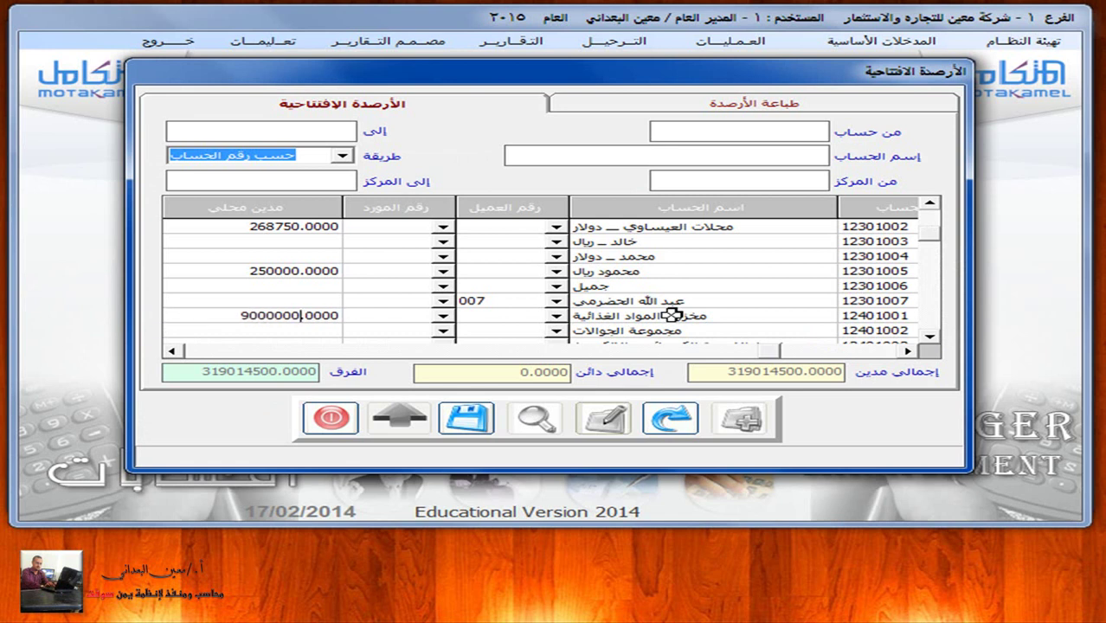
- Review the local debit balances from the اراضي ومباني account down through the cash and bank accounts
{"action": "key", "text": "Up"}
{"action": "key", "text": "Up"}
{"action": "key", "text": "Up"}
{"action": "key", "text": "Up"}
{"action": "key", "text": "Up"}
{"action": "key", "text": "Up"}
{"action": "key", "text": "Up"}
{"action": "key", "text": "Up"}
{"action": "key", "text": "Up"}
{"action": "key", "text": "Up"}
{"action": "key", "text": "Up"}
{"action": "key", "text": "Up"}
{"action": "key", "text": "Up"}
{"action": "key", "text": "Up"}
{"action": "key", "text": "Up"}
{"action": "key", "text": "Up"}
{"action": "key", "text": "Up"}
{"action": "key", "text": "Up"}
{"action": "key", "text": "Up"}
{"action": "key", "text": "Up"}
{"action": "key", "text": "Up"}
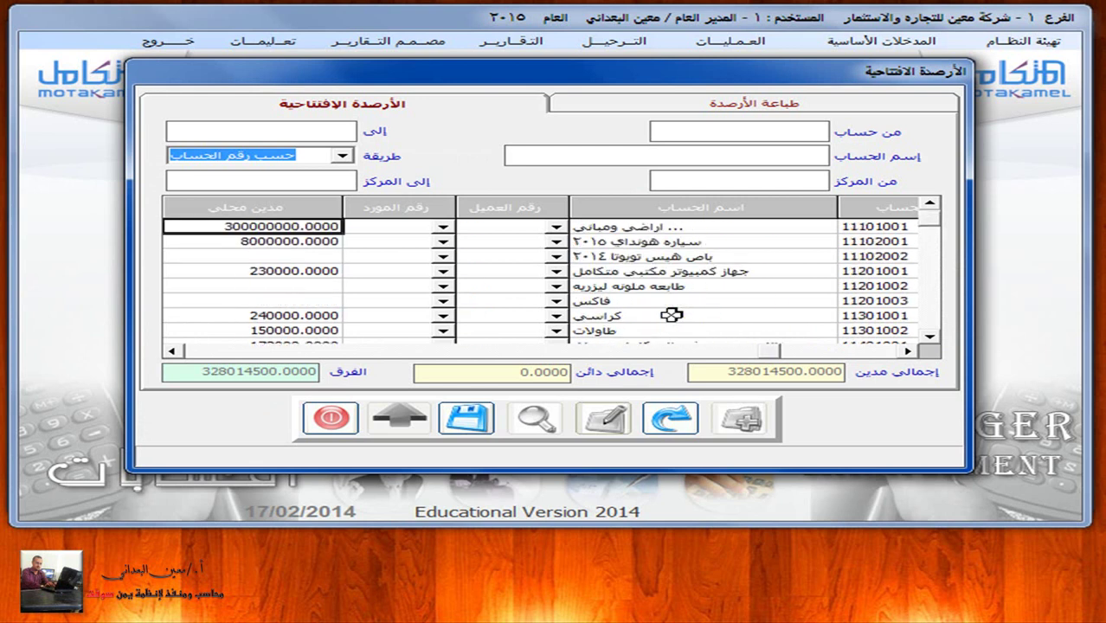
{"action": "key", "text": "Down"}
{"action": "key", "text": "Down"}
{"action": "key", "text": "Down"}
{"action": "key", "text": "Down"}
{"action": "key", "text": "Down"}
{"action": "key", "text": "Down"}
{"action": "key", "text": "Down"}
{"action": "key", "text": "Down"}
{"action": "key", "text": "Down"}
{"action": "key", "text": "Down"}
{"action": "key", "text": "Down"}
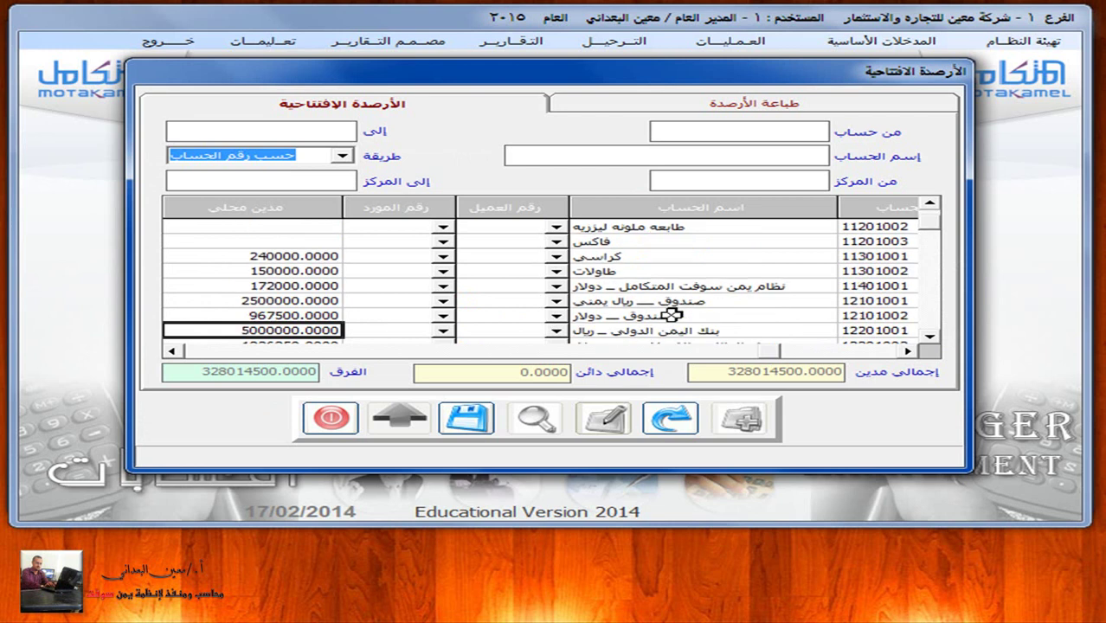
{"action": "key", "text": "Down"}
{"action": "key", "text": "Down"}
{"action": "key", "text": "Down"}
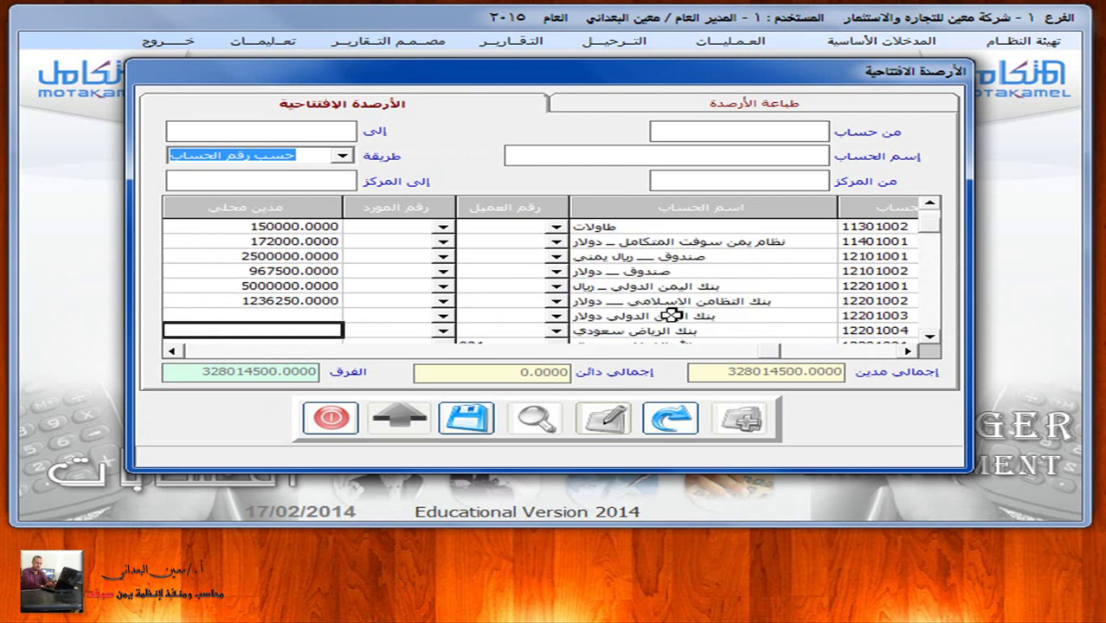
- Set the foreign credit of the supplier account شركة معين التجاريه ــ دولار to 5000, as given in the Word table
{"action": "key", "text": "Right"}
{"action": "key", "text": "Right"}
{"action": "key", "text": "Right"}
{"action": "key", "text": "Down"}
{"action": "key", "text": "Down"}
{"action": "key", "text": "Down"}
{"action": "key", "text": "Down"}
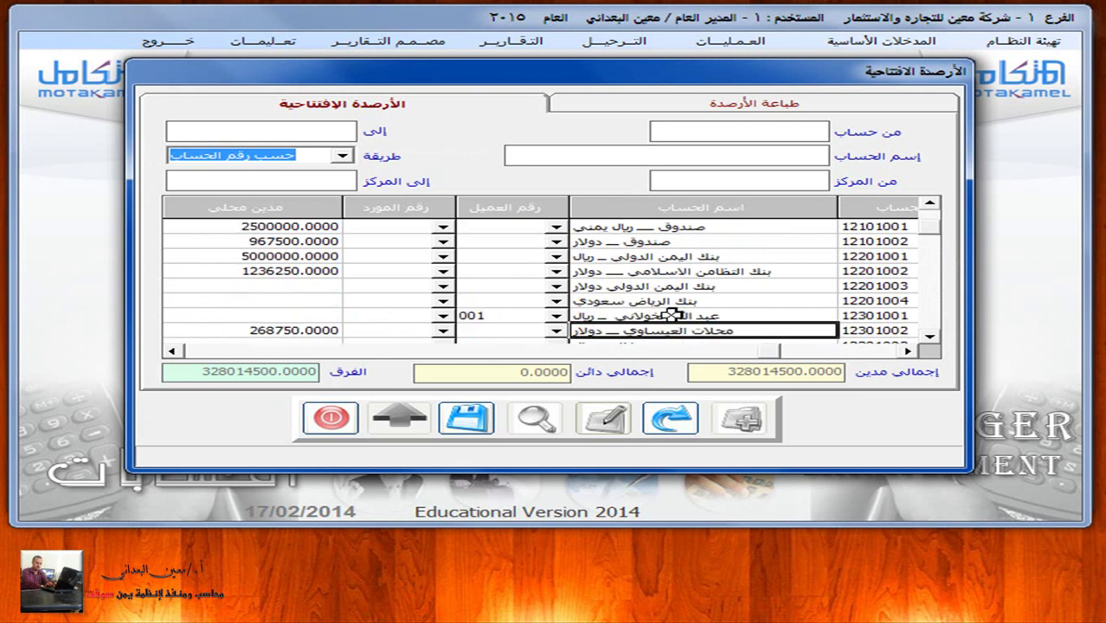
{"action": "key", "text": "Down"}
{"action": "key", "text": "Down"}
{"action": "key", "text": "Down"}
{"action": "key", "text": "Down"}
{"action": "key", "text": "Down"}
{"action": "key", "text": "Down"}
{"action": "key", "text": "Down"}
{"action": "key", "text": "Down"}
{"action": "key", "text": "Down"}
{"action": "key", "text": "Down"}
{"action": "key", "text": "Down"}
{"action": "key", "text": "Down"}
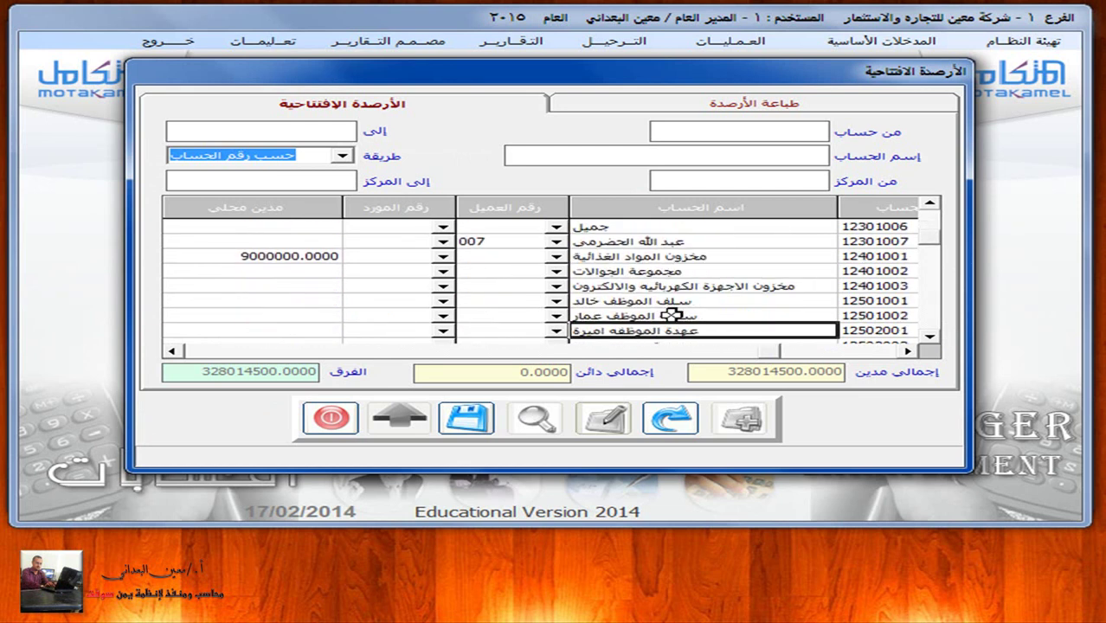
{"action": "key", "text": "Down"}
{"action": "key", "text": "Down"}
{"action": "key", "text": "Down"}
{"action": "key", "text": "Down"}
{"action": "key", "text": "Down"}
{"action": "key", "text": "Down"}
{"action": "key", "text": "Down"}
{"action": "key", "text": "Down"}
{"action": "key", "text": "Down"}
{"action": "key", "text": "Down"}
{"action": "key", "text": "Down"}
{"action": "key", "text": "Down"}
{"action": "key", "text": "Down"}
{"action": "key", "text": "Down"}
{"action": "key", "text": "Down"}
{"action": "key", "text": "Down"}
{"action": "key", "text": "Down"}
{"action": "key", "text": "Down"}
{"action": "key", "text": "Down"}
{"action": "key", "text": "Down"}
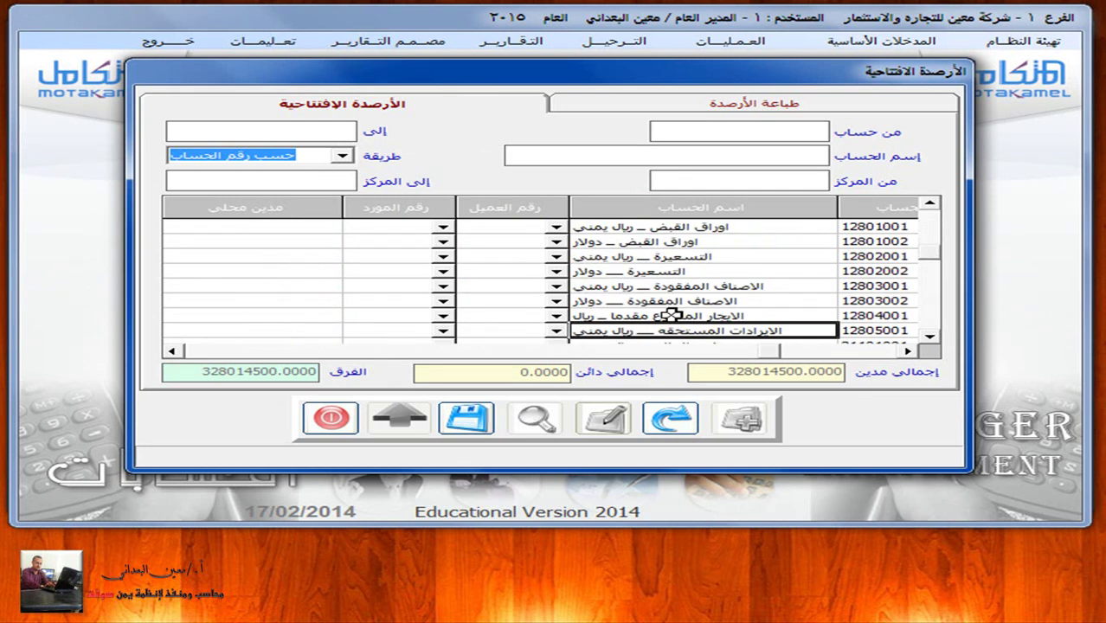
{"action": "key", "text": "Right"}
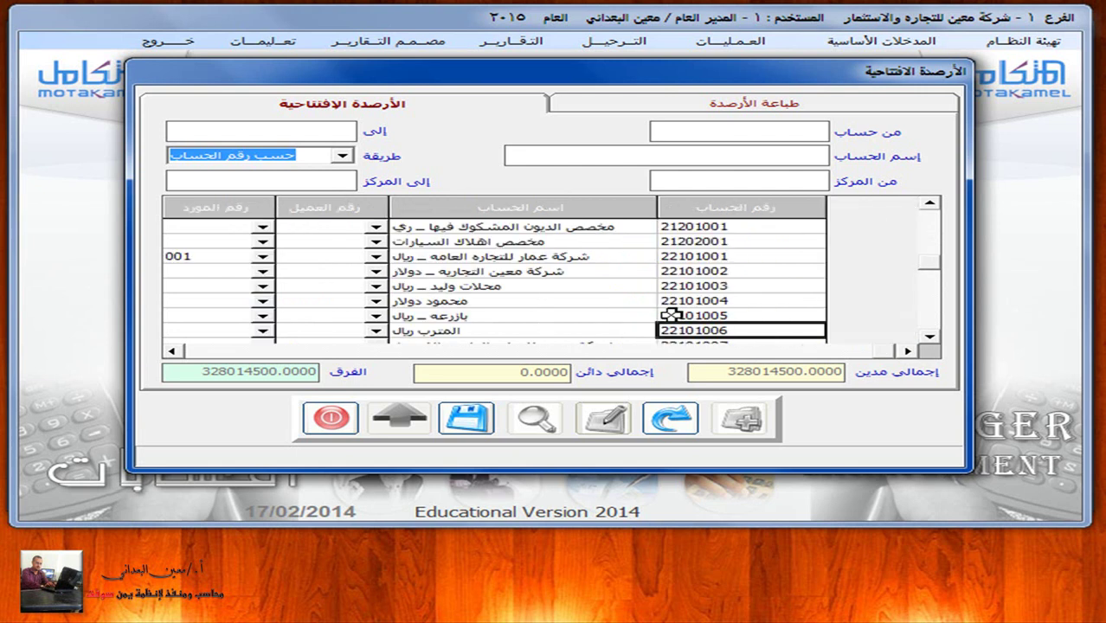
{"action": "key", "text": "Up"}
{"action": "key", "text": "Up"}
{"action": "key", "text": "Left"}
{"action": "key", "text": "Up"}
{"action": "key", "text": "Up"}
{"action": "key", "text": "Left"}
{"action": "key", "text": "Left"}
{"action": "key", "text": "Left"}
{"action": "key", "text": "Left"}
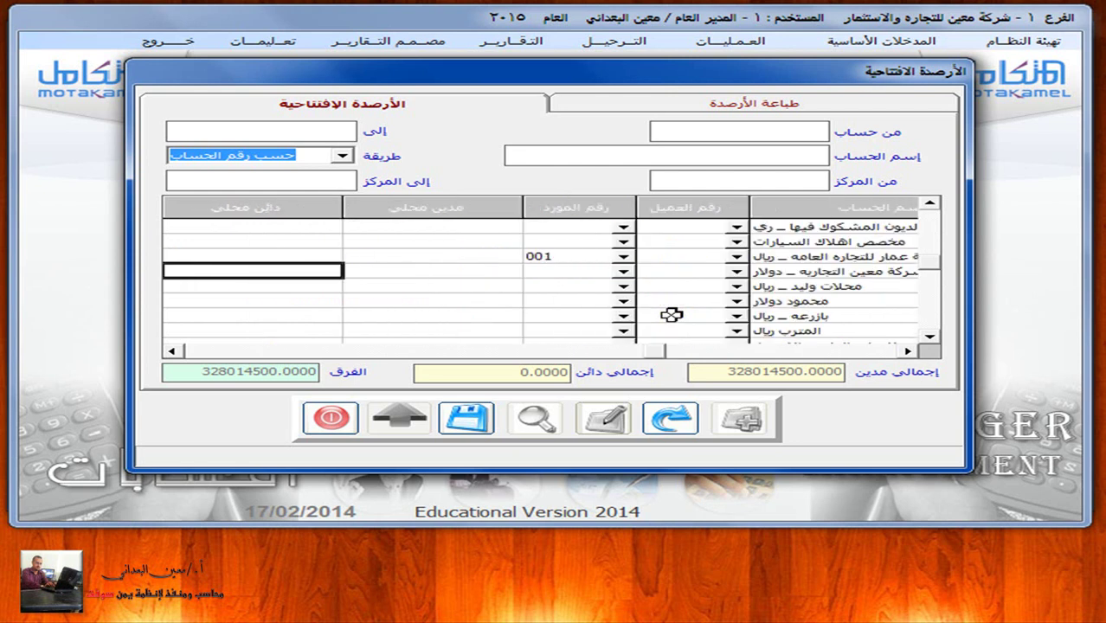
{"action": "key", "text": "Left"}
{"action": "key", "text": "Left"}
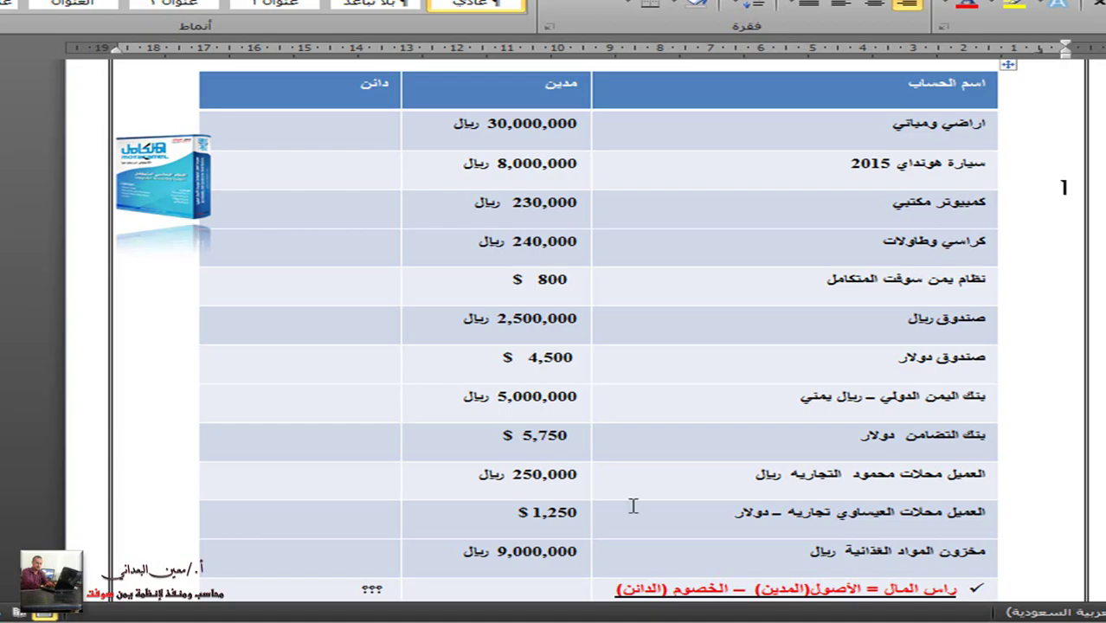
{"action": "scroll", "coordinate": [633, 507], "scroll_direction": "down", "scroll_amount": 5}
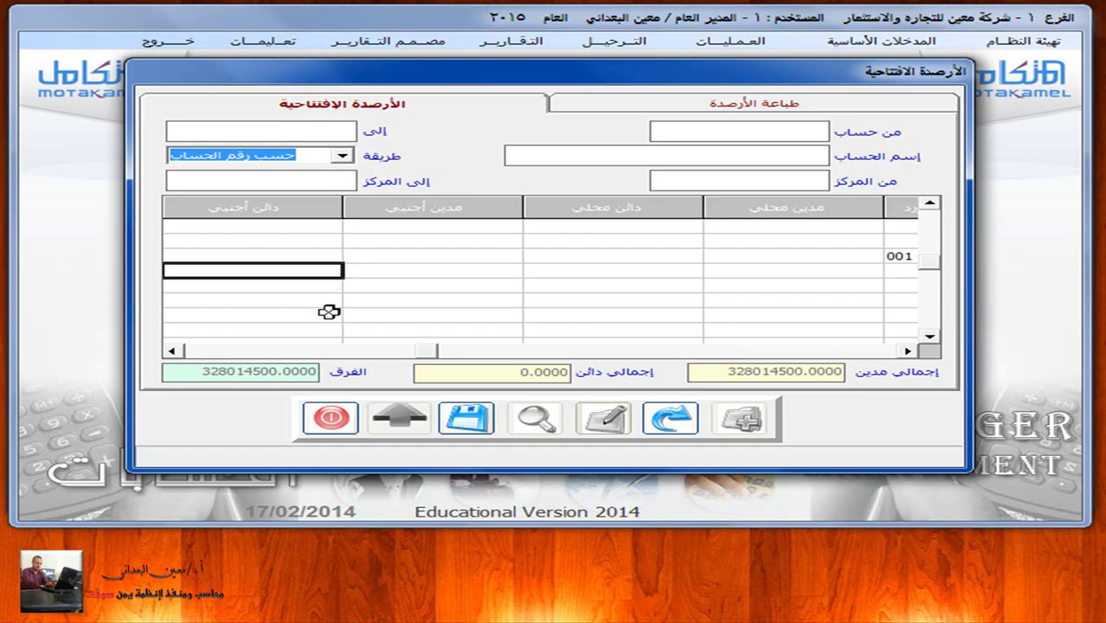
{"action": "left_click", "coordinate": [288, 276]}
{"action": "type", "text": "500"}
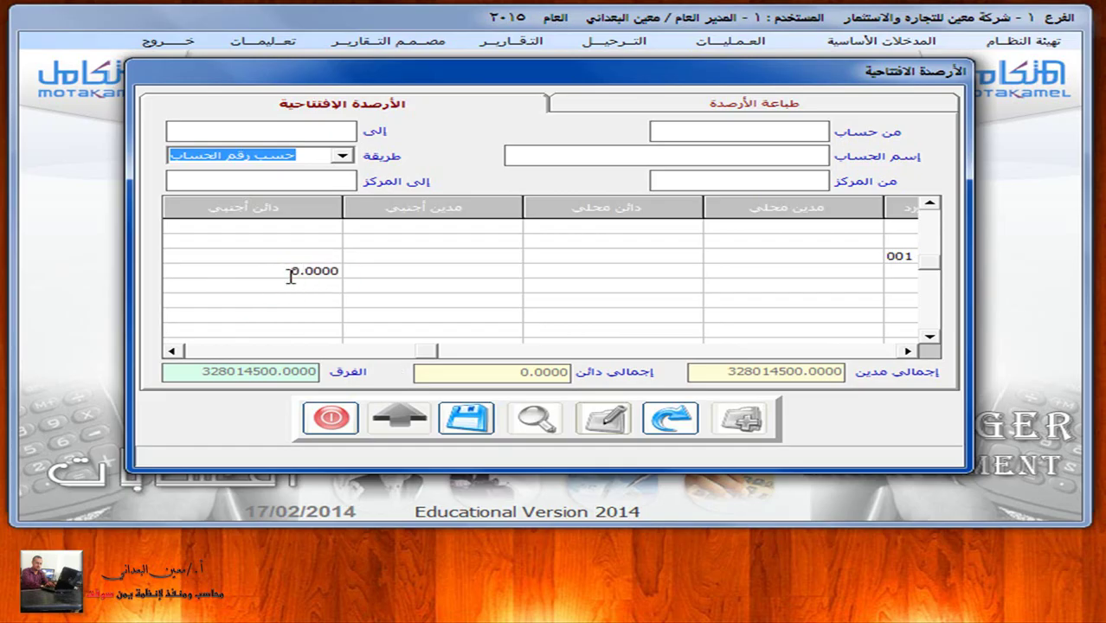
{"action": "type", "text": "0"}
{"action": "key", "text": "Return"}
- Set the local credit of the supplier account شركة عمار للتجاره العامه ــ ريال to 3500000
{"action": "key", "text": "Right"}
{"action": "key", "text": "Right"}
{"action": "key", "text": "Right"}
{"action": "key", "text": "Right"}
{"action": "key", "text": "Right"}
{"action": "key", "text": "Right"}
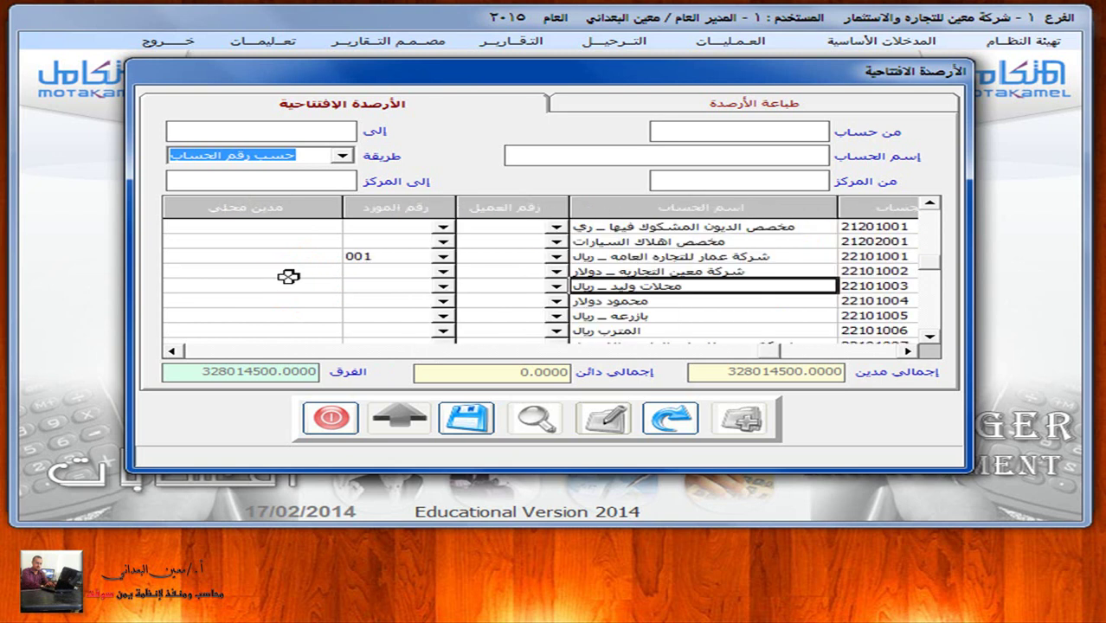
{"action": "key", "text": "Right"}
{"action": "key", "text": "Down"}
{"action": "key", "text": "Down"}
{"action": "key", "text": "Down"}
{"action": "key", "text": "Down"}
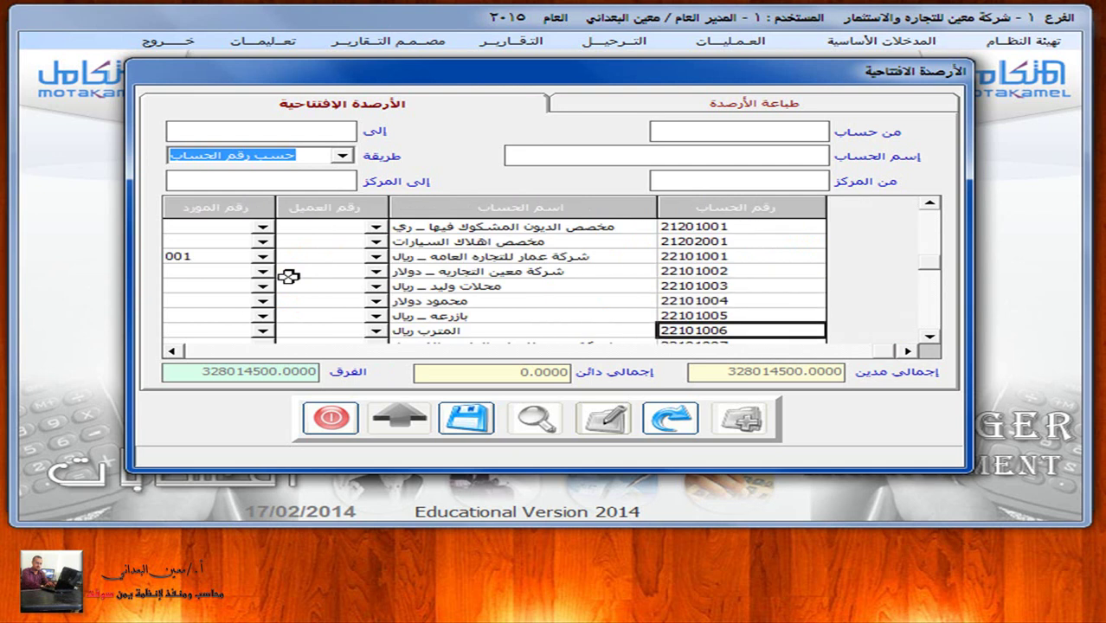
{"action": "key", "text": "Up"}
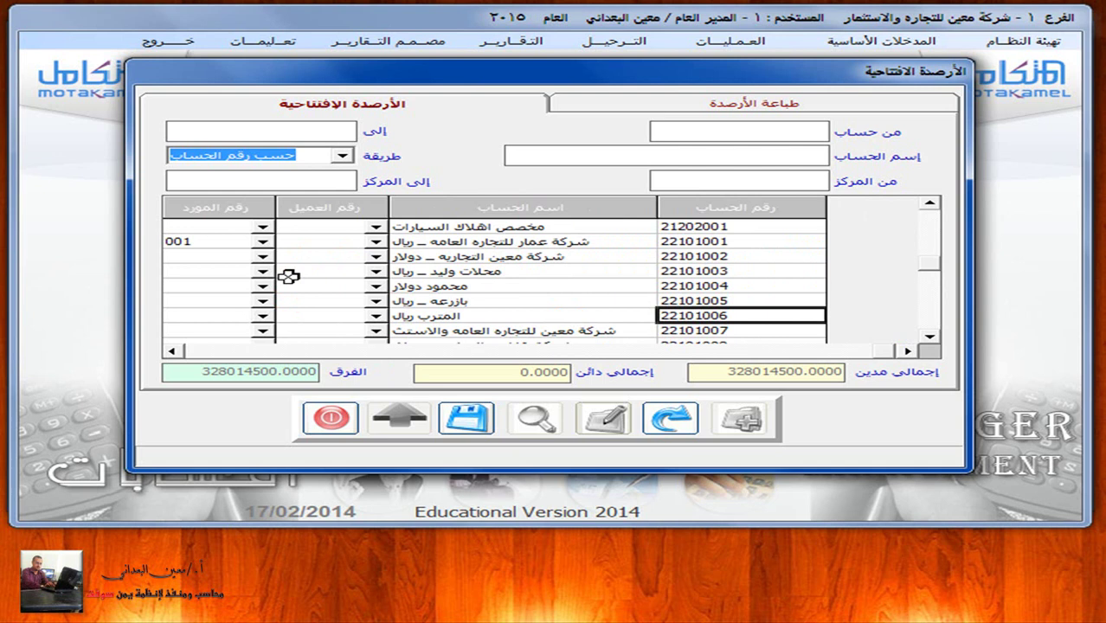
{"action": "key", "text": "Up"}
{"action": "key", "text": "Up"}
{"action": "key", "text": "Up"}
{"action": "key", "text": "Up"}
{"action": "key", "text": "Up"}
{"action": "left_click", "coordinate": [288, 275]}
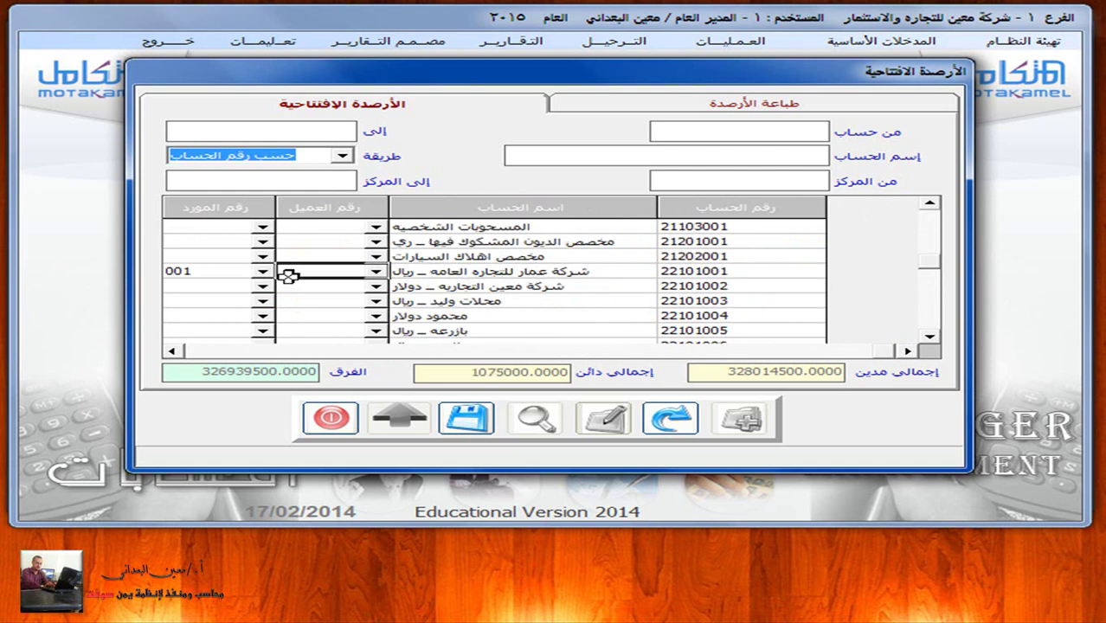
{"action": "key", "text": "Tab"}
{"action": "key", "text": "Tab"}
{"action": "key", "text": "Tab"}
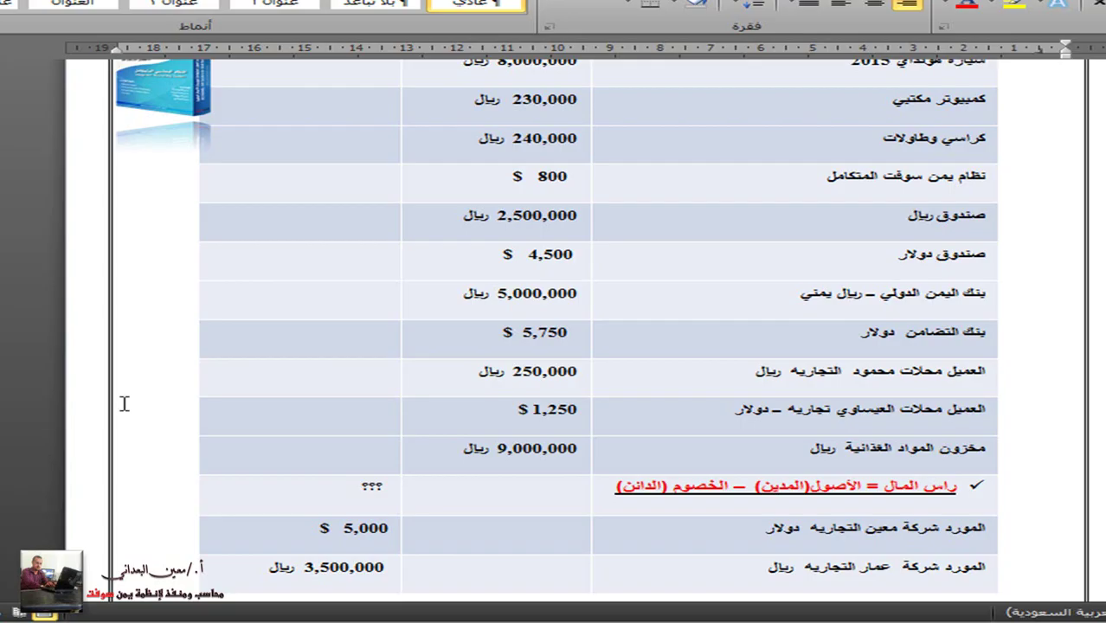
{"action": "scroll", "coordinate": [290, 477], "scroll_direction": "down", "scroll_amount": 1}
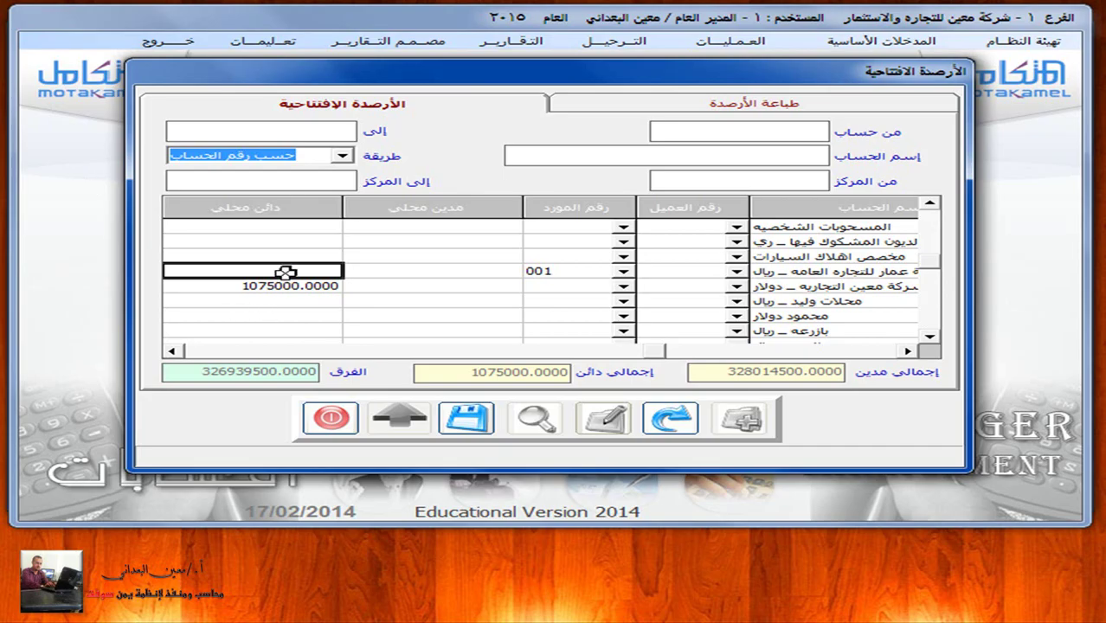
{"action": "left_click", "coordinate": [285, 271]}
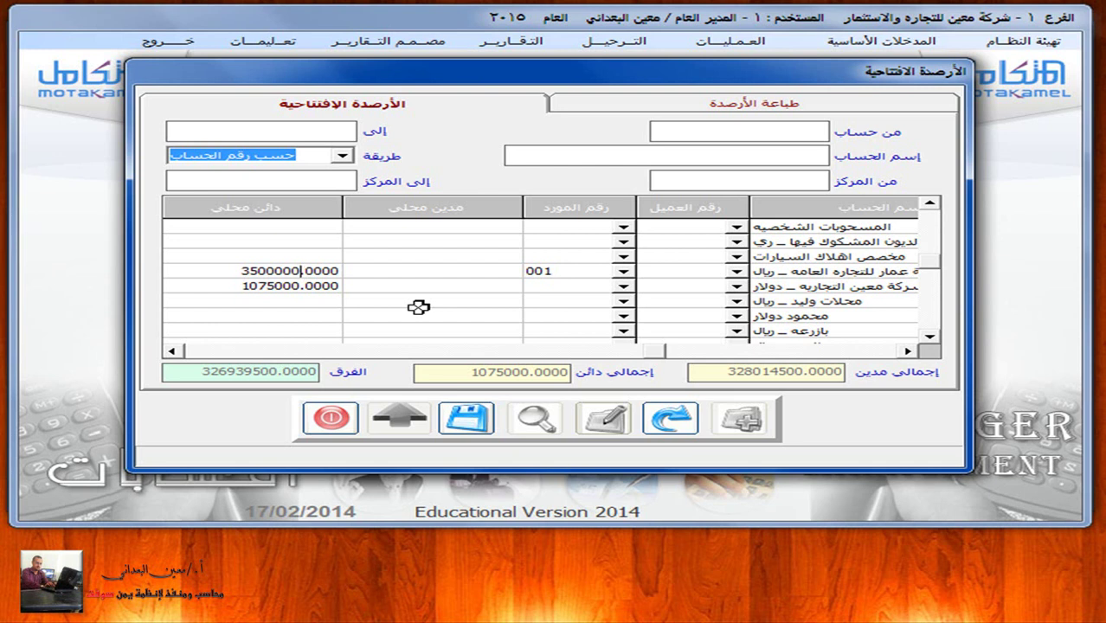
{"action": "key", "text": "Up"}
- Review the local debit and credit balances from the supplier accounts back up to the first account, اراضي ومباني
{"action": "key", "text": "Up"}
{"action": "key", "text": "Up"}
{"action": "key", "text": "Up"}
{"action": "key", "text": "Up"}
{"action": "key", "text": "Up"}
{"action": "key", "text": "Up"}
{"action": "key", "text": "Up"}
{"action": "key", "text": "Up"}
{"action": "key", "text": "Up"}
{"action": "key", "text": "Up"}
{"action": "key", "text": "Up"}
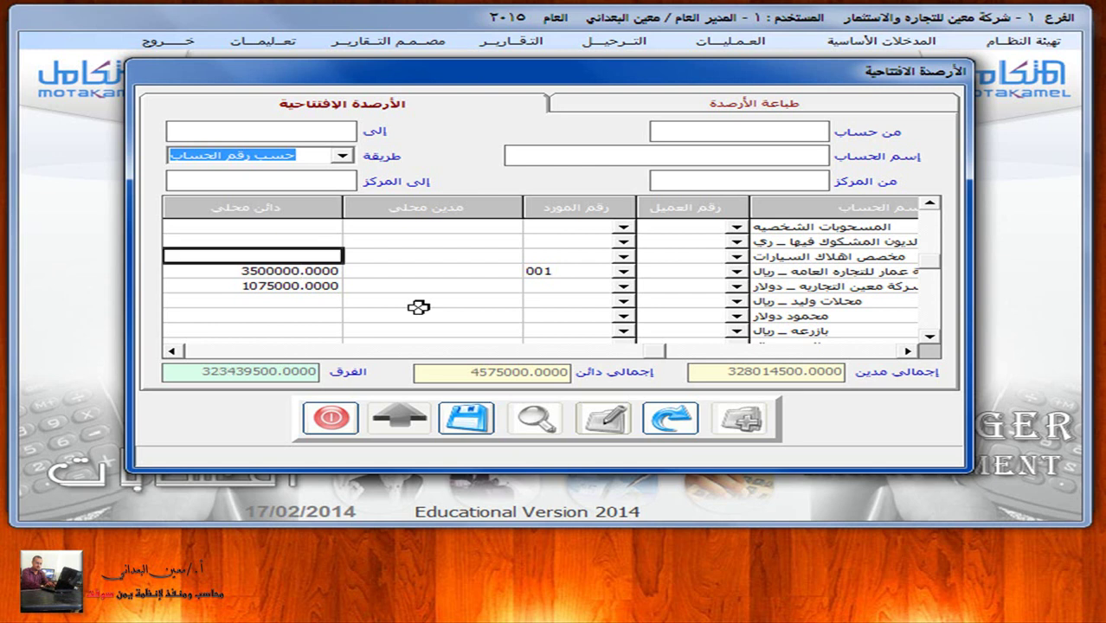
{"action": "key", "text": "Up"}
{"action": "key", "text": "Up"}
{"action": "key", "text": "Up"}
{"action": "key", "text": "Up"}
{"action": "key", "text": "Up"}
{"action": "key", "text": "Up"}
{"action": "key", "text": "Up"}
{"action": "key", "text": "Up"}
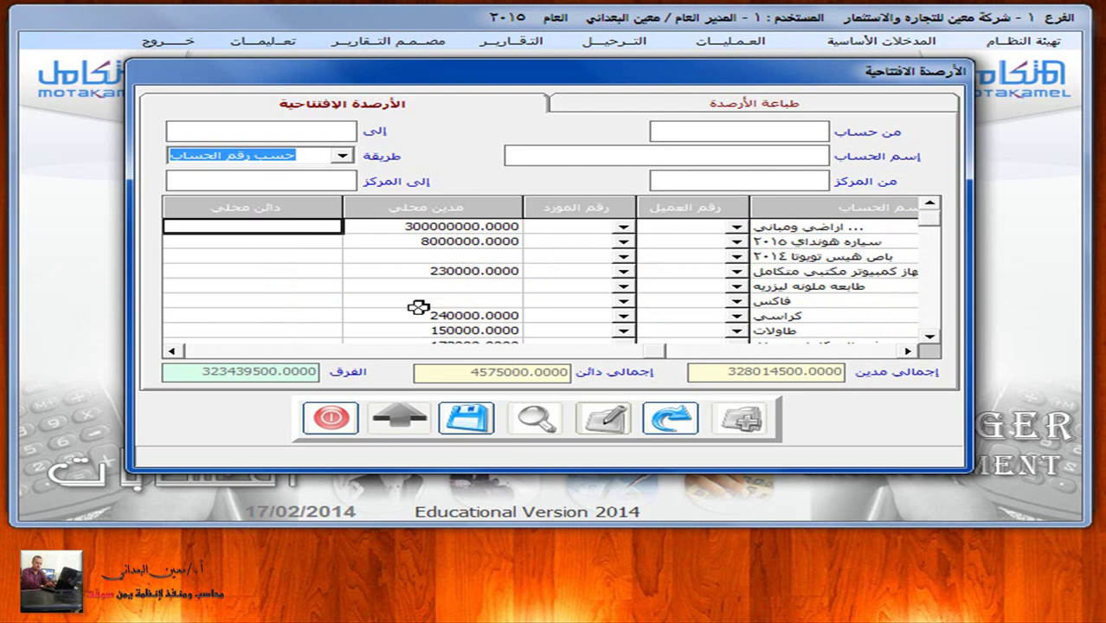
{"action": "key", "text": "Right"}
{"action": "key", "text": "Right"}
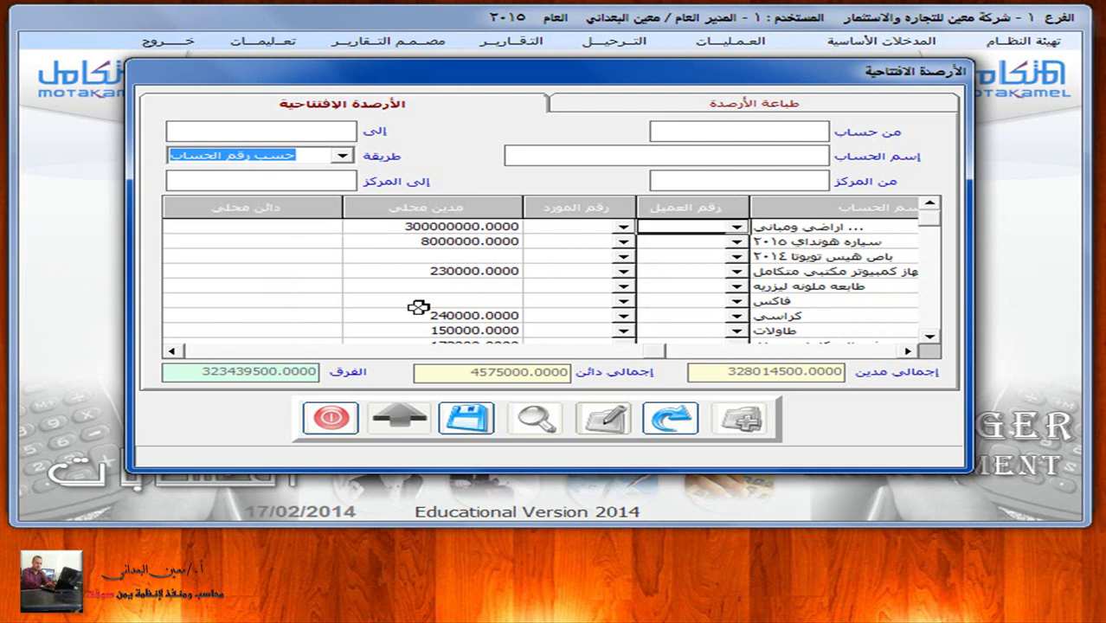
{"action": "key", "text": "Down"}
{"action": "key", "text": "Down"}
{"action": "key", "text": "Down"}
{"action": "key", "text": "Down"}
- Review the foreign debit balances and currencies down through the cash, bank and dollar customer accounts
{"action": "key", "text": "Right"}
{"action": "key", "text": "Right"}
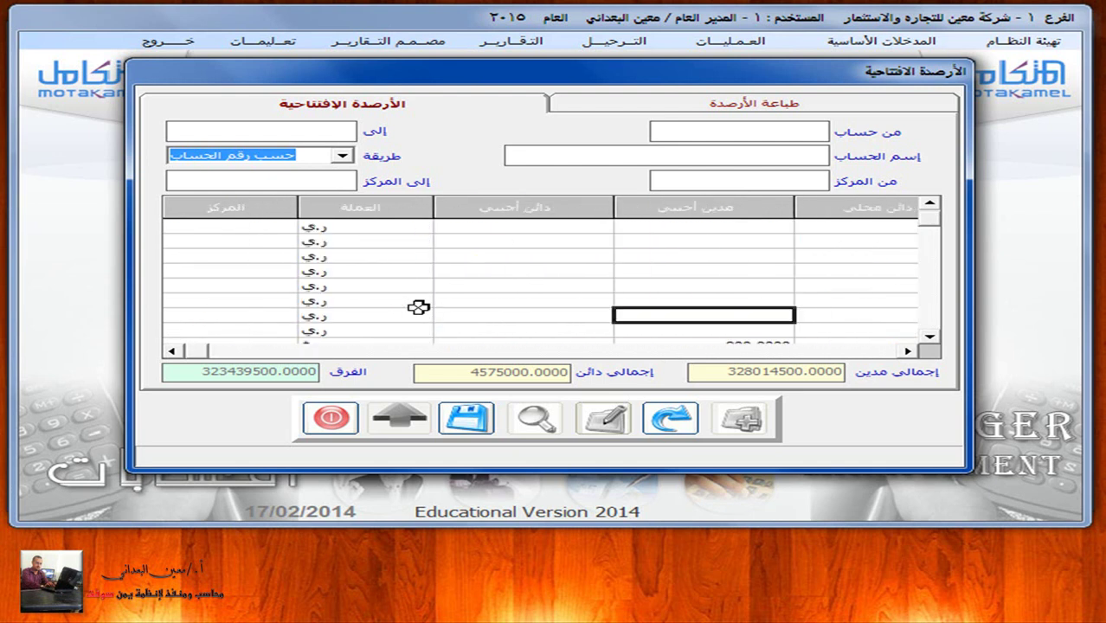
{"action": "key", "text": "Down"}
{"action": "key", "text": "Down"}
{"action": "key", "text": "Down"}
{"action": "key", "text": "Down"}
{"action": "key", "text": "Down"}
{"action": "key", "text": "Down"}
{"action": "key", "text": "Left"}
{"action": "key", "text": "Down"}
{"action": "key", "text": "Down"}
{"action": "key", "text": "Down"}
{"action": "key", "text": "Down"}
{"action": "key", "text": "Down"}
{"action": "key", "text": "Down"}
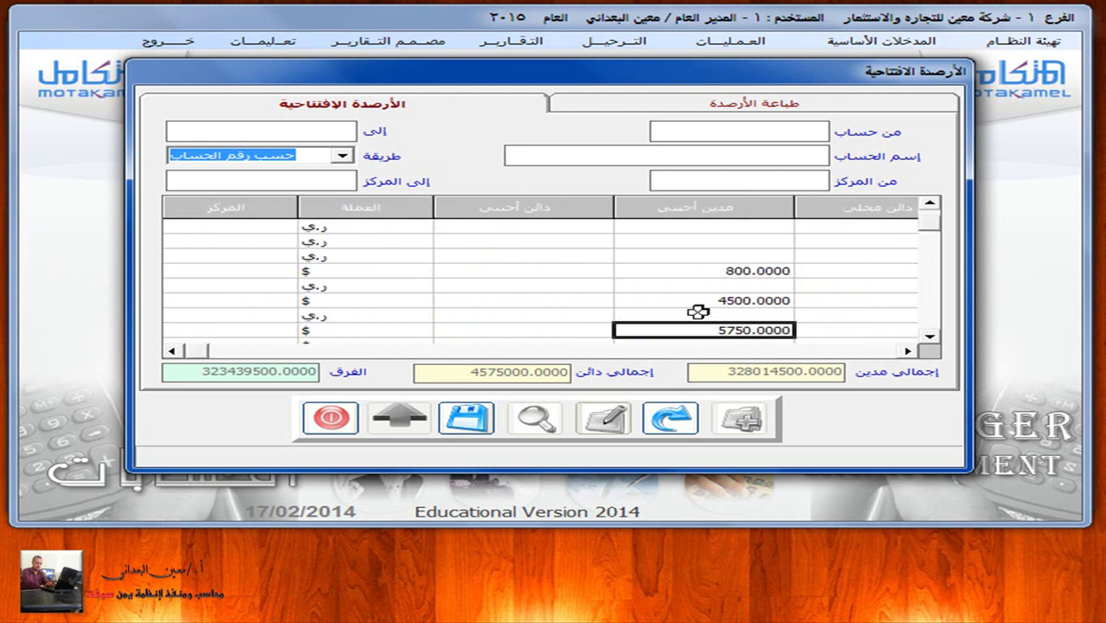
{"action": "key", "text": "Down"}
{"action": "key", "text": "Down"}
{"action": "key", "text": "Down"}
{"action": "key", "text": "Down"}
{"action": "key", "text": "Down"}
{"action": "key", "text": "Down"}
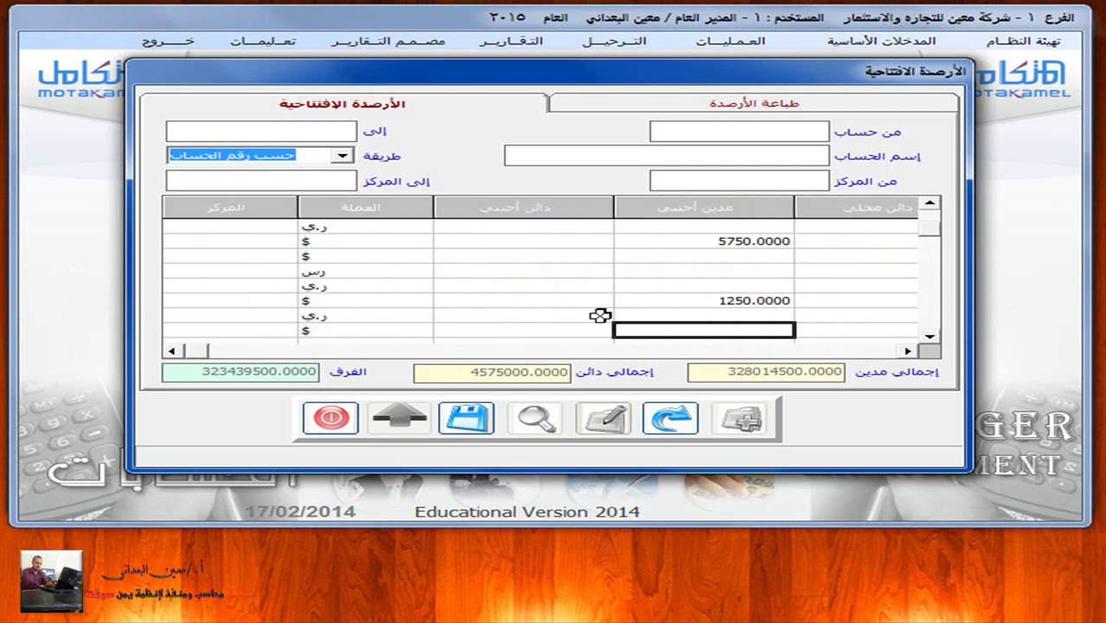
- Review the local debit and credit balances of the accounts following the dollar customer accounts
{"action": "key", "text": "Right"}
{"action": "key", "text": "Down"}
{"action": "key", "text": "Down"}
{"action": "key", "text": "Down"}
{"action": "key", "text": "Down"}
{"action": "key", "text": "Down"}
{"action": "key", "text": "Down"}
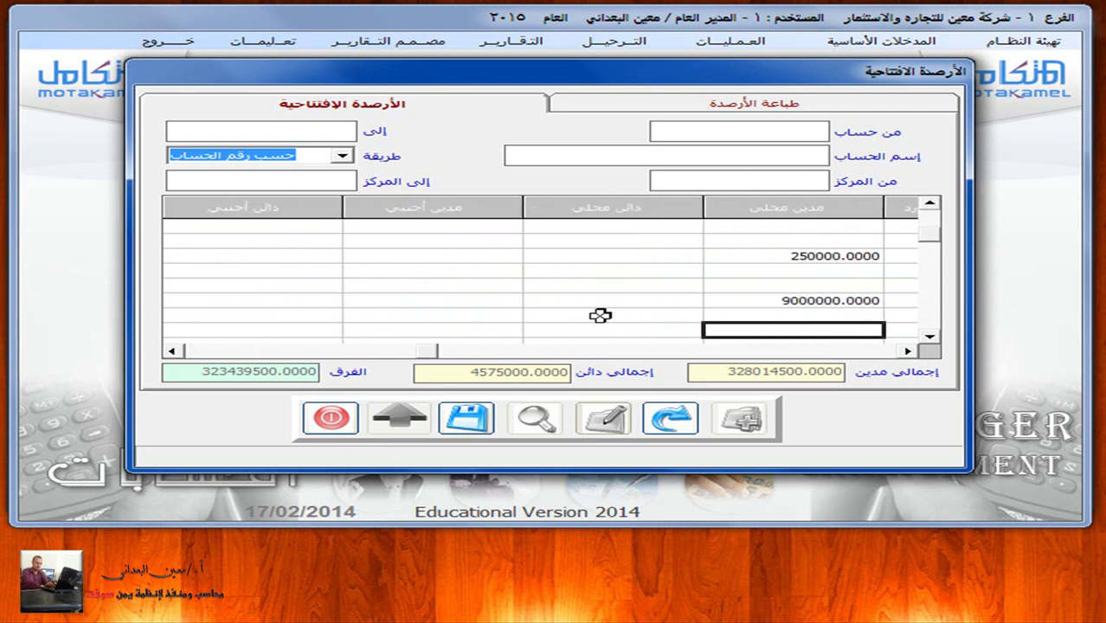
{"action": "key", "text": "Right"}
{"action": "key", "text": "Left"}
{"action": "key", "text": "Left"}
{"action": "key", "text": "Left"}
{"action": "key", "text": "Left"}
{"action": "key", "text": "Left"}
{"action": "key", "text": "Left"}
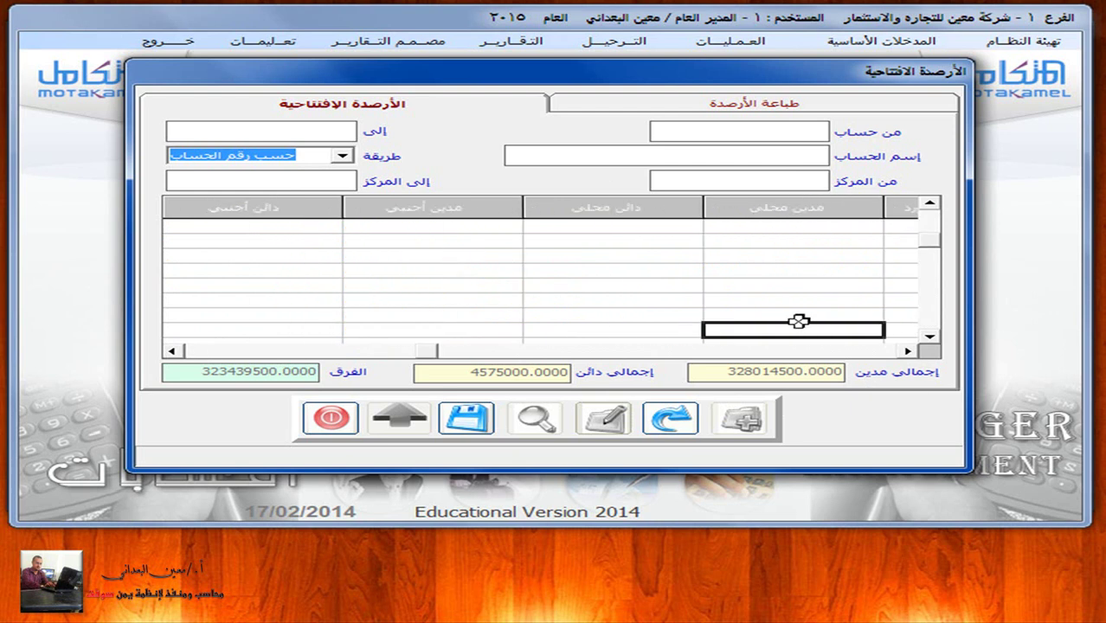
- Check account names, currencies and local and foreign balances down through the liability accounts to the employee salary accounts
{"action": "key", "text": "Left"}
{"action": "key", "text": "Left"}
{"action": "key", "text": "Left"}
{"action": "key", "text": "Right"}
{"action": "key", "text": "Right"}
{"action": "key", "text": "Right"}
{"action": "key", "text": "Down"}
{"action": "key", "text": "Down"}
{"action": "key", "text": "Down"}
{"action": "key", "text": "Down"}
{"action": "key", "text": "Down"}
{"action": "key", "text": "Down"}
{"action": "key", "text": "Right"}
{"action": "key", "text": "Right"}
{"action": "key", "text": "Right"}
{"action": "key", "text": "Left"}
{"action": "key", "text": "Left"}
{"action": "key", "text": "Left"}
{"action": "key", "text": "Left"}
{"action": "key", "text": "Left"}
{"action": "key", "text": "Left"}
{"action": "key", "text": "Left"}
{"action": "key", "text": "Left"}
{"action": "key", "text": "Right"}
{"action": "key", "text": "Right"}
{"action": "key", "text": "Right"}
{"action": "key", "text": "Right"}
{"action": "key", "text": "Right"}
{"action": "key", "text": "Right"}
{"action": "key", "text": "Right"}
{"action": "key", "text": "Right"}
{"action": "key", "text": "Left"}
{"action": "key", "text": "Left"}
{"action": "key", "text": "Left"}
{"action": "key", "text": "Left"}
{"action": "key", "text": "Left"}
{"action": "key", "text": "Left"}
{"action": "key", "text": "Left"}
{"action": "key", "text": "Left"}
{"action": "key", "text": "Down"}
{"action": "key", "text": "Down"}
{"action": "key", "text": "Down"}
{"action": "key", "text": "Down"}
{"action": "key", "text": "Down"}
{"action": "key", "text": "Down"}
{"action": "key", "text": "Right"}
{"action": "key", "text": "Right"}
{"action": "key", "text": "Right"}
{"action": "key", "text": "Right"}
{"action": "key", "text": "Right"}
{"action": "key", "text": "Right"}
{"action": "key", "text": "Right"}
{"action": "key", "text": "Left"}
{"action": "key", "text": "Left"}
{"action": "key", "text": "Left"}
{"action": "key", "text": "Left"}
{"action": "key", "text": "Left"}
{"action": "key", "text": "Left"}
{"action": "key", "text": "Left"}
{"action": "key", "text": "Right"}
{"action": "key", "text": "Right"}
{"action": "key", "text": "Down"}
{"action": "key", "text": "Down"}
{"action": "key", "text": "Left"}
{"action": "key", "text": "Left"}
{"action": "key", "text": "Left"}
{"action": "key", "text": "Right"}
{"action": "key", "text": "Right"}
{"action": "key", "text": "Right"}
{"action": "key", "text": "Right"}
{"action": "key", "text": "Right"}
{"action": "key", "text": "Right"}
{"action": "key", "text": "Right"}
{"action": "key", "text": "Left"}
{"action": "key", "text": "Left"}
{"action": "key", "text": "Left"}
{"action": "key", "text": "Left"}
{"action": "key", "text": "Left"}
{"action": "key", "text": "Down"}
{"action": "key", "text": "Down"}
{"action": "key", "text": "Right"}
{"action": "key", "text": "Right"}
{"action": "key", "text": "Right"}
{"action": "key", "text": "Right"}
{"action": "key", "text": "Right"}
{"action": "key", "text": "Left"}
{"action": "key", "text": "Left"}
{"action": "key", "text": "Left"}
{"action": "key", "text": "Left"}
{"action": "key", "text": "Left"}
{"action": "key", "text": "Right"}
{"action": "key", "text": "Right"}
{"action": "key", "text": "Right"}
{"action": "key", "text": "Right"}
{"action": "key", "text": "Right"}
{"action": "key", "text": "Left"}
{"action": "key", "text": "Left"}
{"action": "key", "text": "Left"}
{"action": "key", "text": "Left"}
{"action": "key", "text": "Left"}
{"action": "key", "text": "Down"}
{"action": "key", "text": "Down"}
{"action": "key", "text": "Down"}
{"action": "key", "text": "Right"}
{"action": "key", "text": "Right"}
{"action": "key", "text": "Right"}
{"action": "key", "text": "Right"}
{"action": "key", "text": "Right"}
{"action": "key", "text": "Left"}
{"action": "key", "text": "Left"}
{"action": "key", "text": "Left"}
{"action": "key", "text": "Left"}
{"action": "key", "text": "Left"}
{"action": "key", "text": "Right"}
{"action": "key", "text": "Right"}
{"action": "key", "text": "Right"}
{"action": "key", "text": "Right"}
{"action": "key", "text": "Right"}
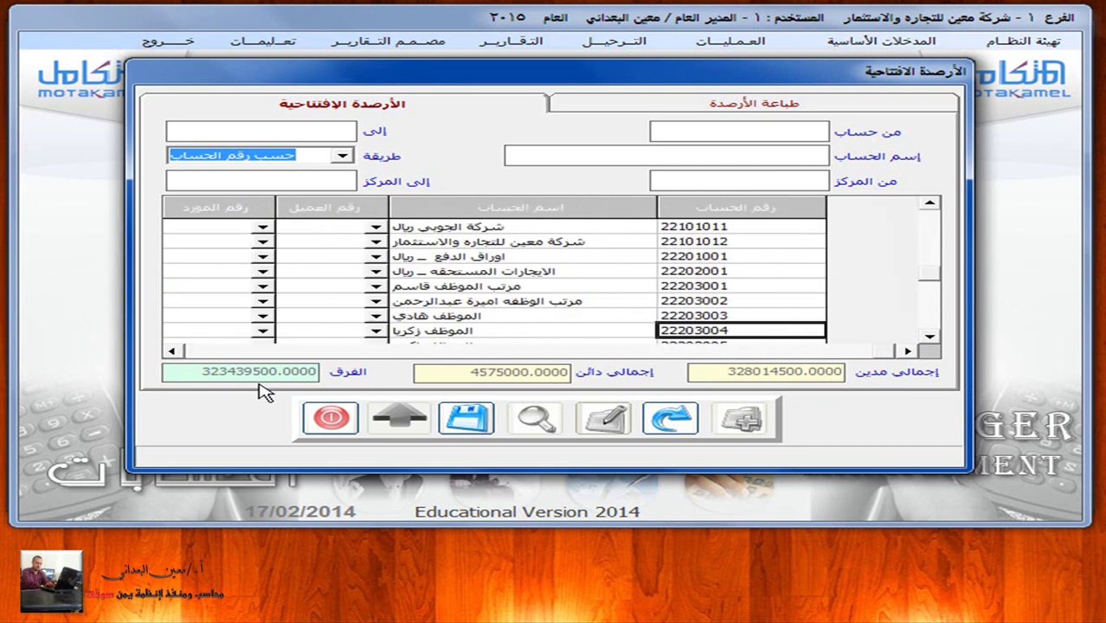
- Examine the balances and currencies from the employee salary accounts down to the expense account مكافأت الموظفين
{"action": "key", "text": "Down"}
{"action": "key", "text": "Down"}
{"action": "key", "text": "Down"}
{"action": "key", "text": "Left"}
{"action": "key", "text": "Left"}
{"action": "key", "text": "Left"}
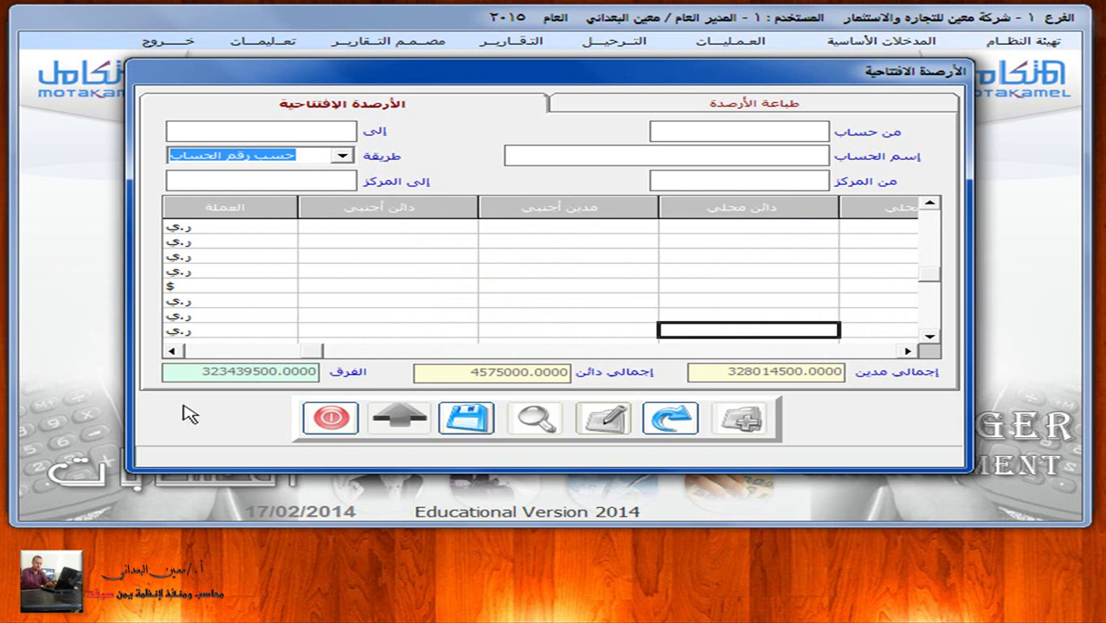
{"action": "scroll", "coordinate": [400, 341], "scroll_direction": "right", "scroll_amount": 5}
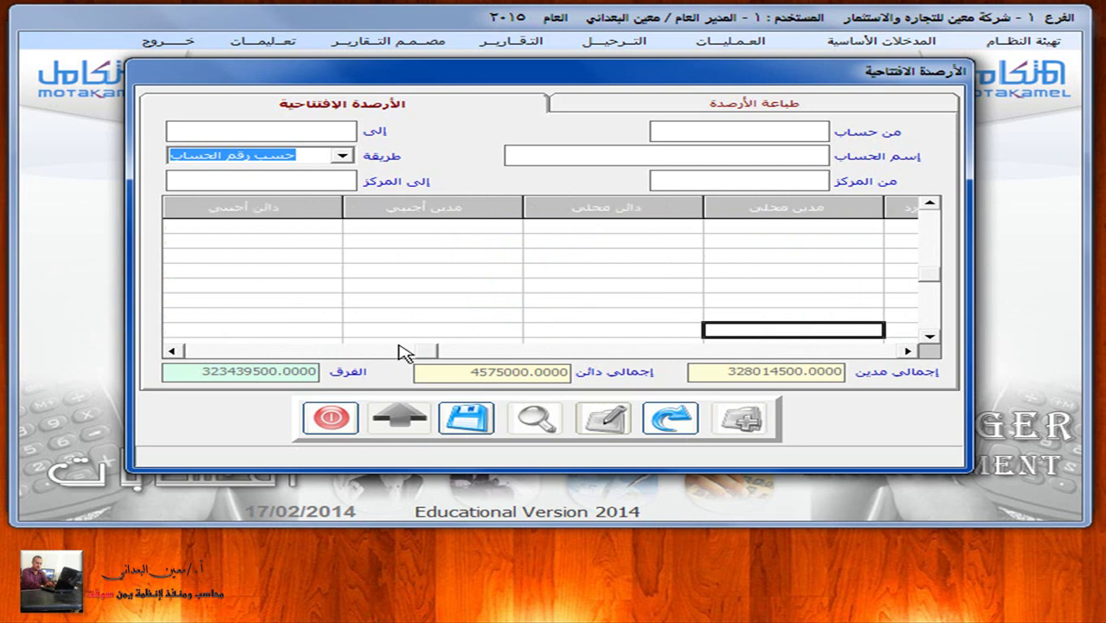
{"action": "scroll", "coordinate": [498, 293], "scroll_direction": "right", "scroll_amount": 5}
{"action": "scroll", "coordinate": [656, 402], "scroll_direction": "right", "scroll_amount": 5}
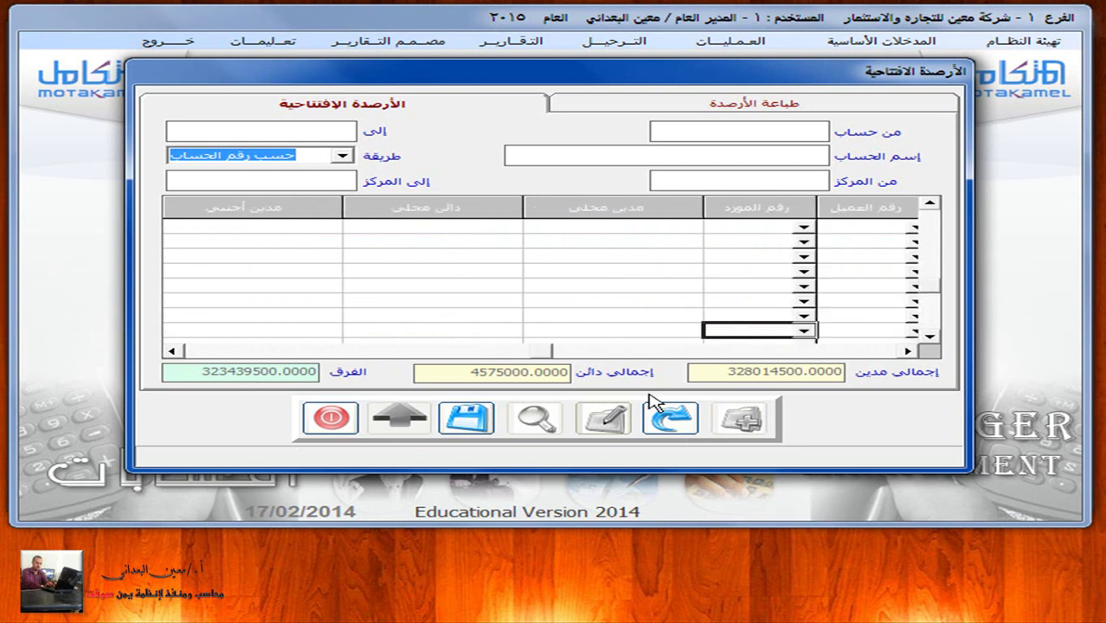
{"action": "scroll", "coordinate": [655, 403], "scroll_direction": "right", "scroll_amount": 5}
{"action": "scroll", "coordinate": [656, 403], "scroll_direction": "left", "scroll_amount": 5}
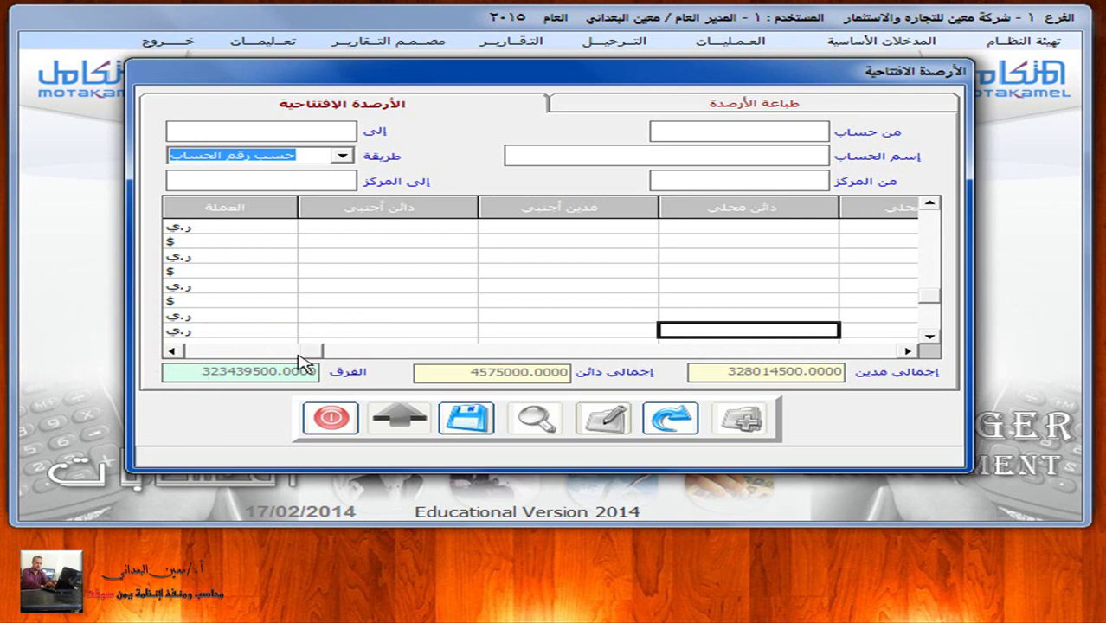
{"action": "key", "text": "Home"}
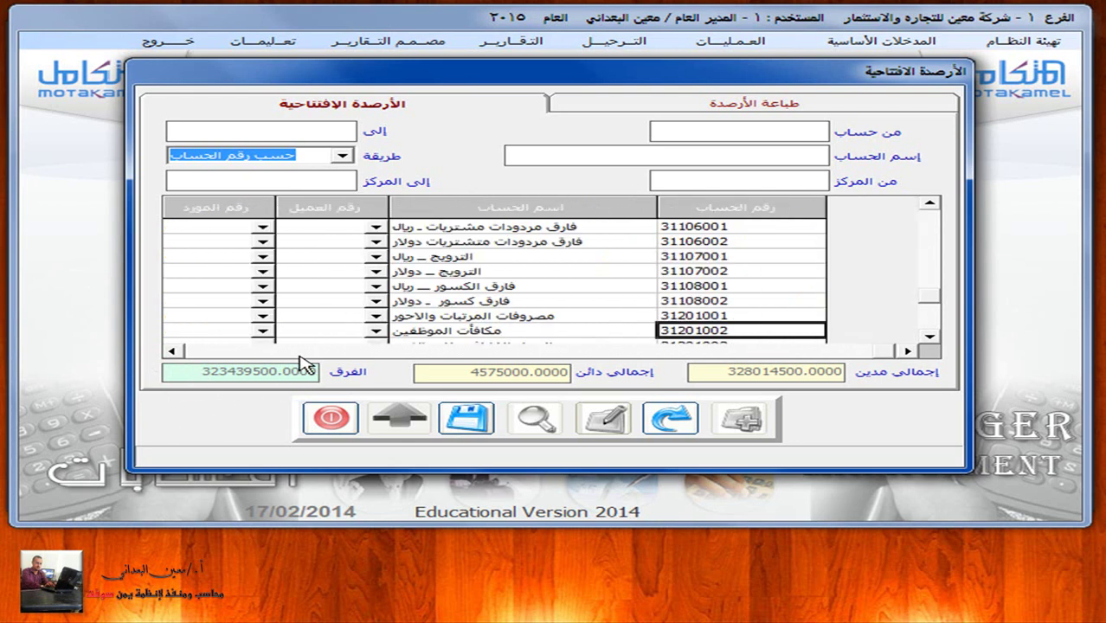
- Enter a local credit balance of 323439500 for the Yemeni rial capital account (رأس المال)
{"action": "key", "text": "Page_Up"}
{"action": "key", "text": "Page_Up"}
{"action": "key", "text": "Page_Up"}
{"action": "key", "text": "Page_Up"}
{"action": "key", "text": "Page_Up"}
{"action": "key", "text": "Page_Up"}
{"action": "key", "text": "Up"}
{"action": "key", "text": "Up"}
{"action": "key", "text": "Up"}
{"action": "key", "text": "Up"}
{"action": "key", "text": "Up"}
{"action": "key", "text": "Up"}
{"action": "key", "text": "Up"}
{"action": "key", "text": "Up"}
{"action": "key", "text": "Down"}
{"action": "key", "text": "Tab"}
{"action": "key", "text": "Tab"}
{"action": "key", "text": "Tab"}
{"action": "key", "text": "Tab"}
{"action": "key", "text": "Tab"}
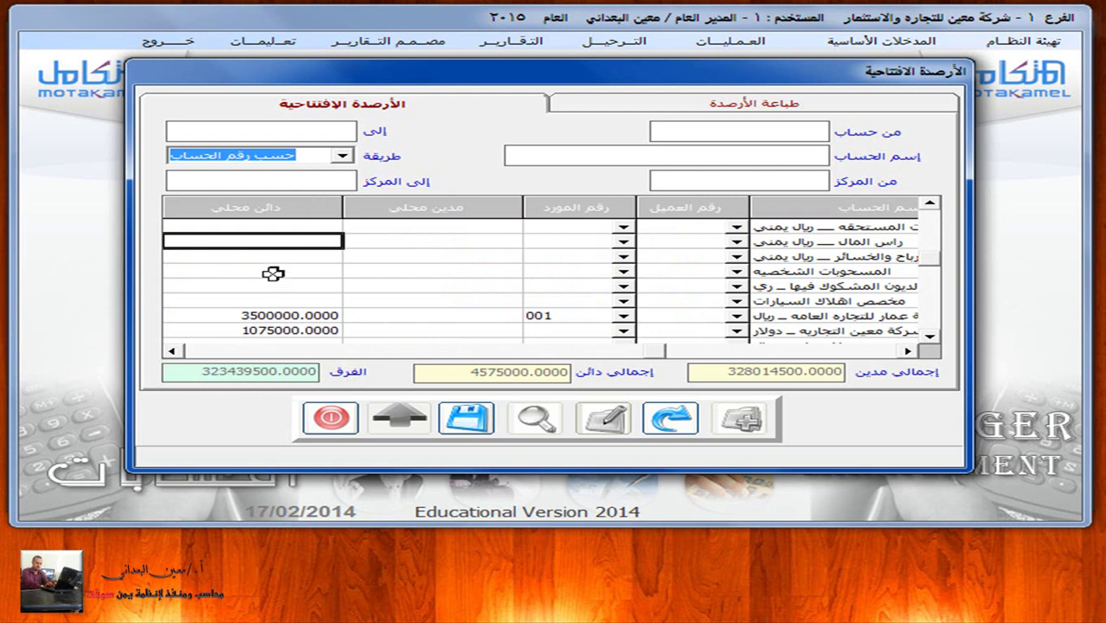
{"action": "left_click", "coordinate": [281, 242]}
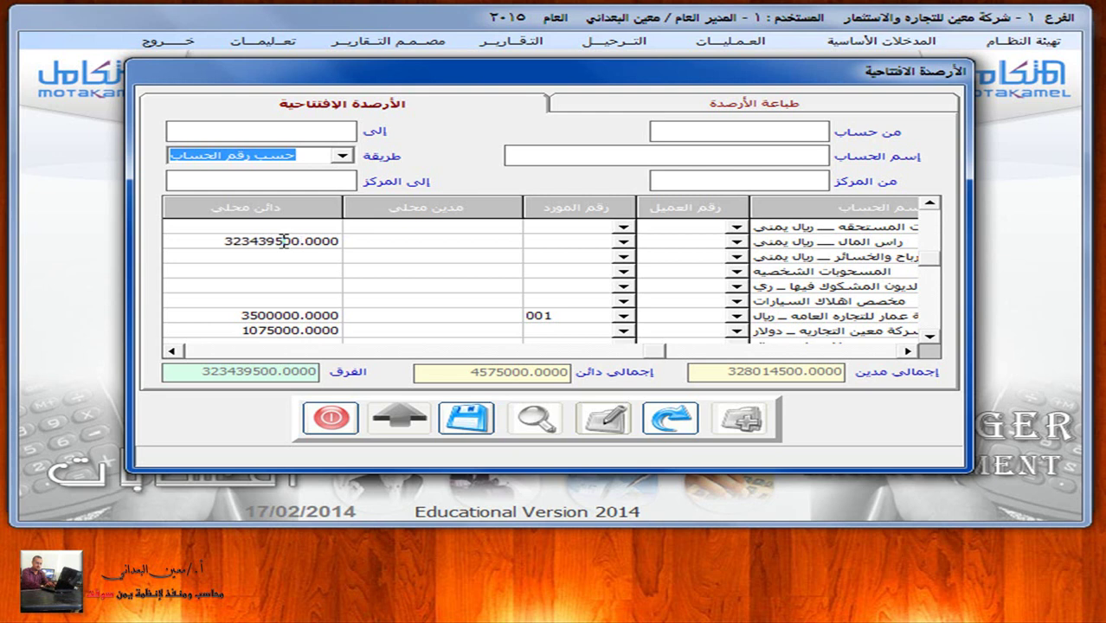
{"action": "left_click", "coordinate": [282, 242]}
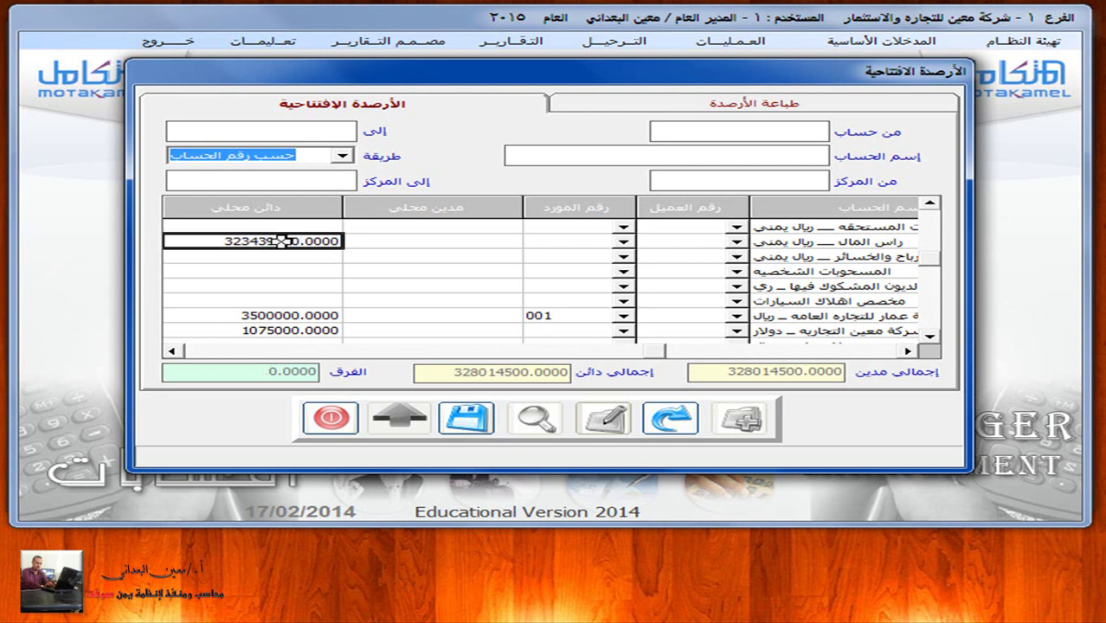
- Review the account names and local debit balances of the first fixed asset accounts
{"action": "scroll", "coordinate": [281, 241], "scroll_direction": "down", "scroll_amount": 10}
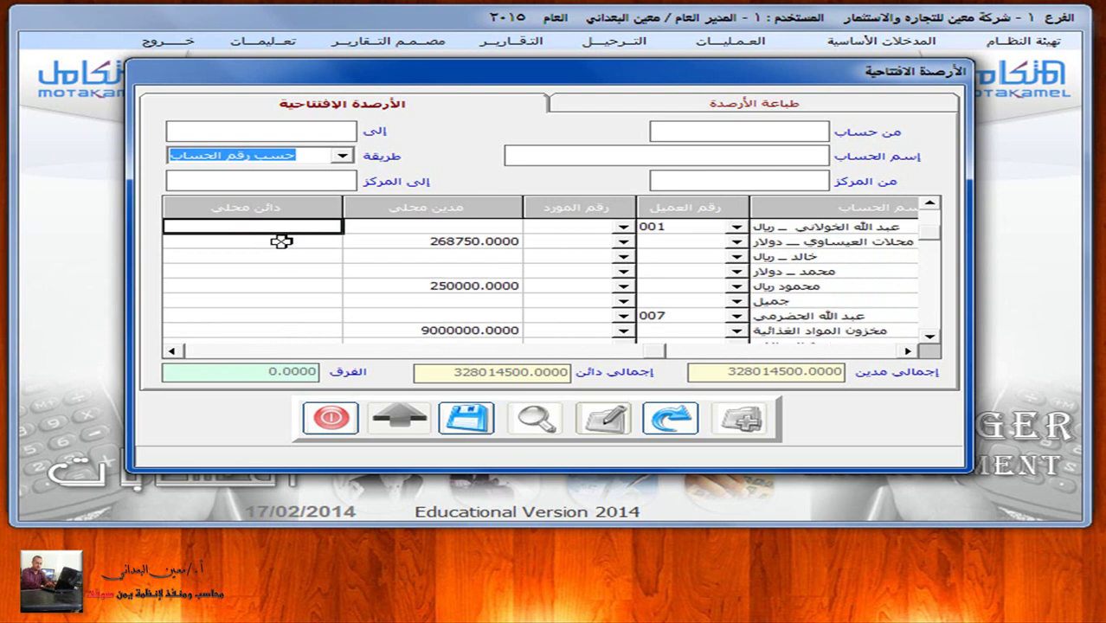
{"action": "scroll", "coordinate": [282, 241], "scroll_direction": "up", "scroll_amount": 1}
{"action": "scroll", "coordinate": [281, 242], "scroll_direction": "left", "scroll_amount": 5}
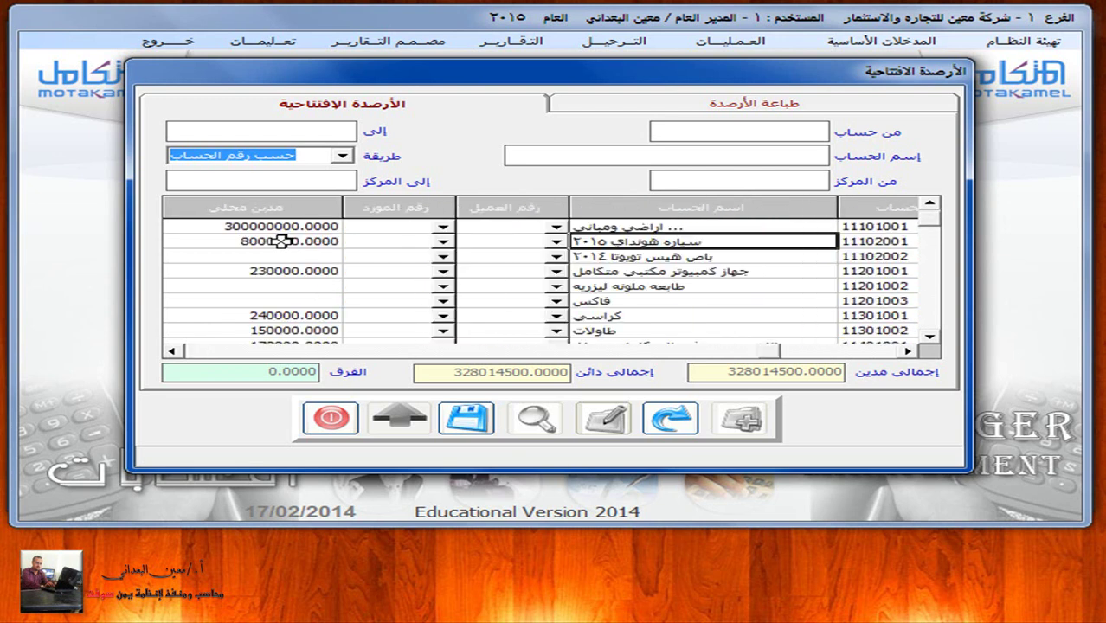
{"action": "key", "text": "Down"}
{"action": "key", "text": "Down"}
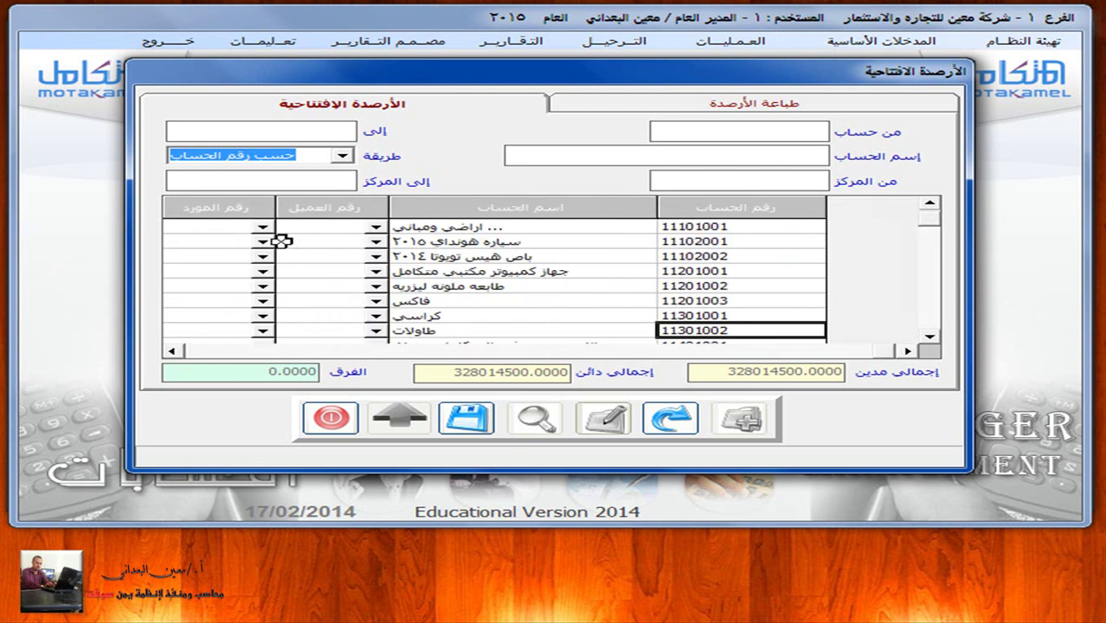
{"action": "key", "text": "Down"}
{"action": "key", "text": "Down"}
{"action": "key", "text": "Down"}
{"action": "key", "text": "Down"}
{"action": "key", "text": "Down"}
{"action": "key", "text": "Down"}
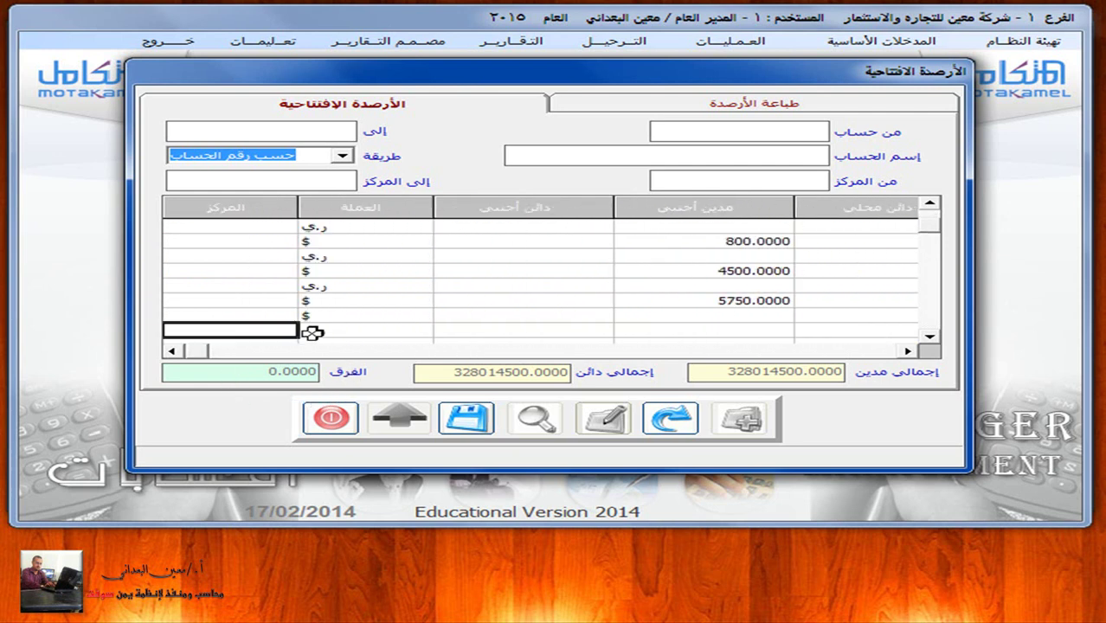
- Review the currencies and foreign debit balances down through the accounts that follow the fixed assets
{"action": "key", "text": "Down"}
{"action": "key", "text": "Down"}
{"action": "key", "text": "Down"}
{"action": "key", "text": "Down"}
{"action": "key", "text": "Down"}
{"action": "key", "text": "Down"}
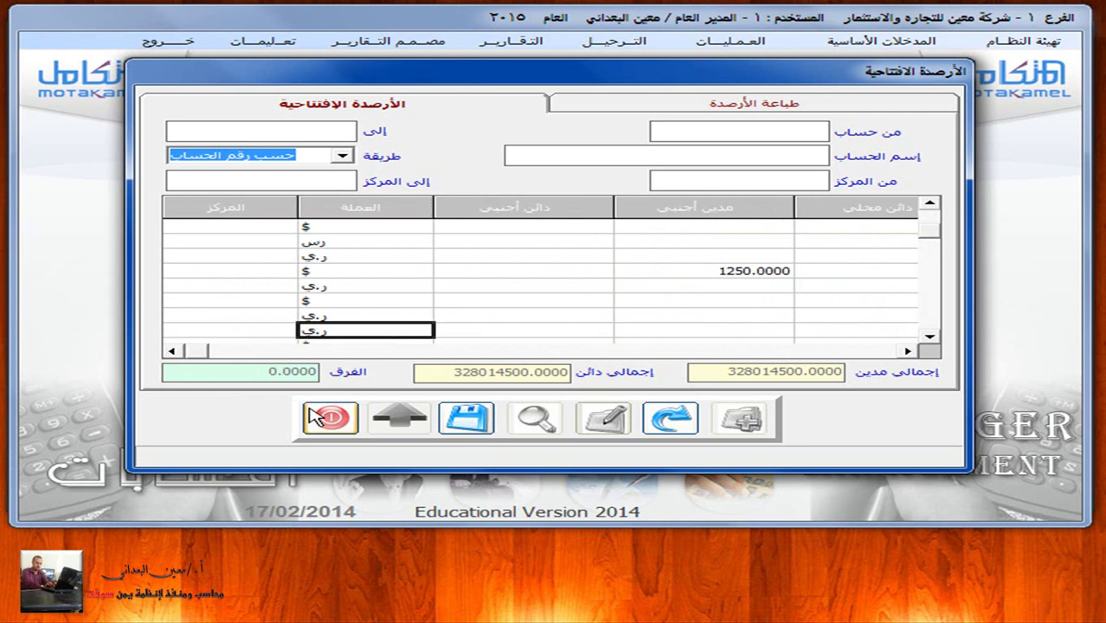
{"action": "key", "text": "Down"}
{"action": "key", "text": "Down"}
{"action": "key", "text": "Down"}
{"action": "key", "text": "Down"}
{"action": "key", "text": "Down"}
{"action": "key", "text": "Down"}
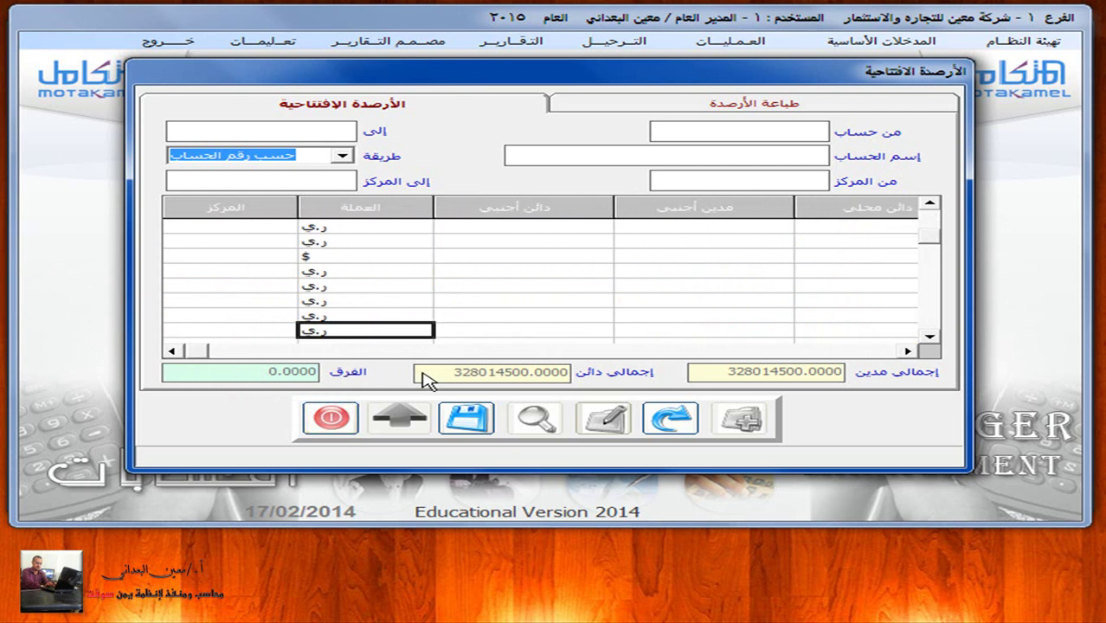
{"action": "key", "text": "Down"}
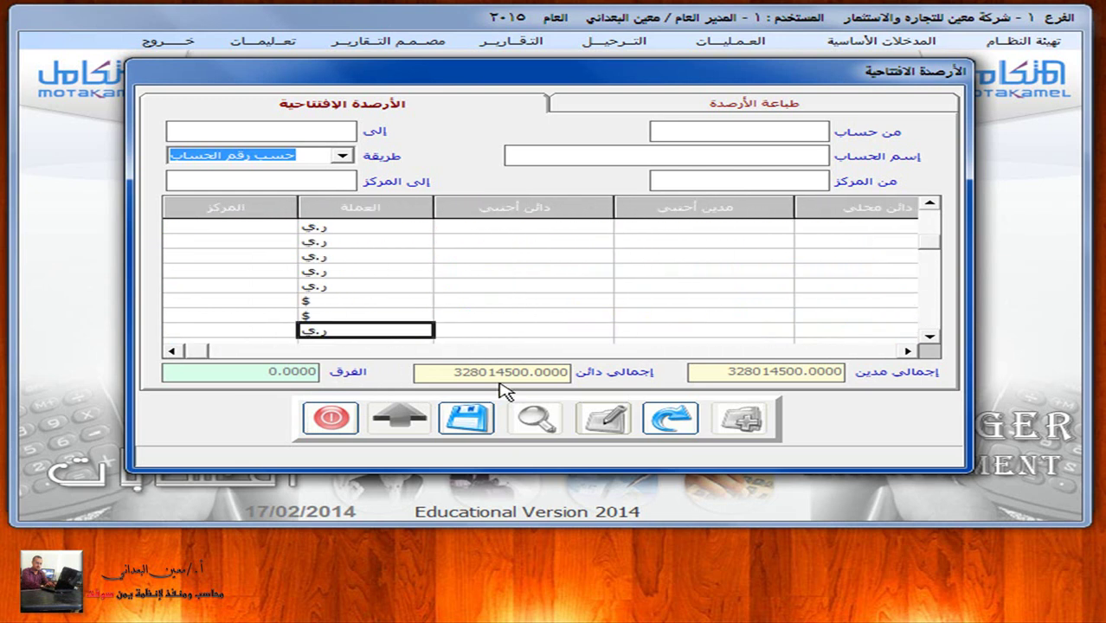
- Check the currencies and foreign balances of the remaining accounts and save the opening balances
{"action": "key", "text": "Tab"}
{"action": "key", "text": "Tab"}
{"action": "key", "text": "Tab"}
{"action": "key", "text": "Tab"}
{"action": "key", "text": "Tab"}
{"action": "key", "text": "Tab"}
{"action": "key", "text": "Tab"}
{"action": "key", "text": "Tab"}
{"action": "key", "text": "Tab"}
{"action": "key", "text": "Tab"}
{"action": "key", "text": "Tab"}
{"action": "key", "text": "Tab"}
{"action": "key", "text": "Tab"}
{"action": "key", "text": "Tab"}
{"action": "key", "text": "Tab"}
{"action": "key", "text": "Tab"}
{"action": "key", "text": "Tab"}
{"action": "key", "text": "Tab"}
{"action": "key", "text": "Tab"}
{"action": "key", "text": "Tab"}
{"action": "key", "text": "Tab"}
{"action": "key", "text": "Tab"}
{"action": "key", "text": "Tab"}
{"action": "key", "text": "Tab"}
{"action": "key", "text": "Tab"}
{"action": "key", "text": "Tab"}
{"action": "key", "text": "Tab"}
{"action": "key", "text": "Tab"}
{"action": "key", "text": "Tab"}
{"action": "key", "text": "Tab"}
{"action": "key", "text": "Tab"}
{"action": "key", "text": "Tab"}
{"action": "key", "text": "Tab"}
{"action": "key", "text": "Tab"}
{"action": "key", "text": "Tab"}
{"action": "key", "text": "Tab"}
{"action": "key", "text": "Tab"}
{"action": "key", "text": "Tab"}
{"action": "key", "text": "Tab"}
{"action": "key", "text": "Tab"}
{"action": "key", "text": "Tab"}
{"action": "key", "text": "Tab"}
{"action": "key", "text": "Tab"}
{"action": "key", "text": "Tab"}
{"action": "key", "text": "Tab"}
{"action": "key", "text": "Tab"}
{"action": "key", "text": "Tab"}
{"action": "key", "text": "Tab"}
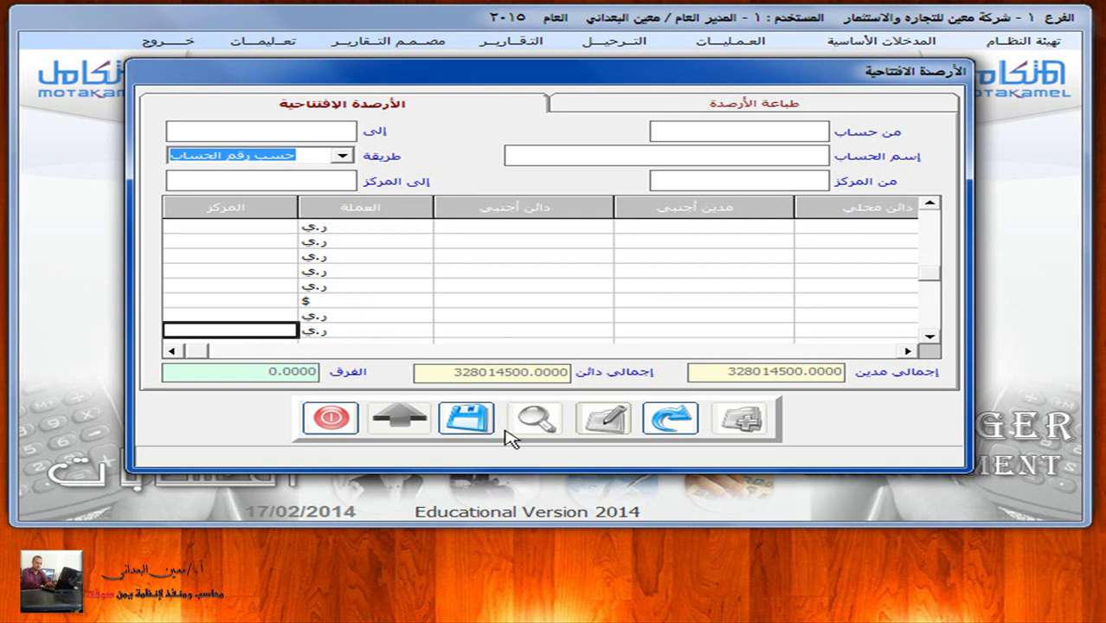
{"action": "left_click", "coordinate": [474, 414]}
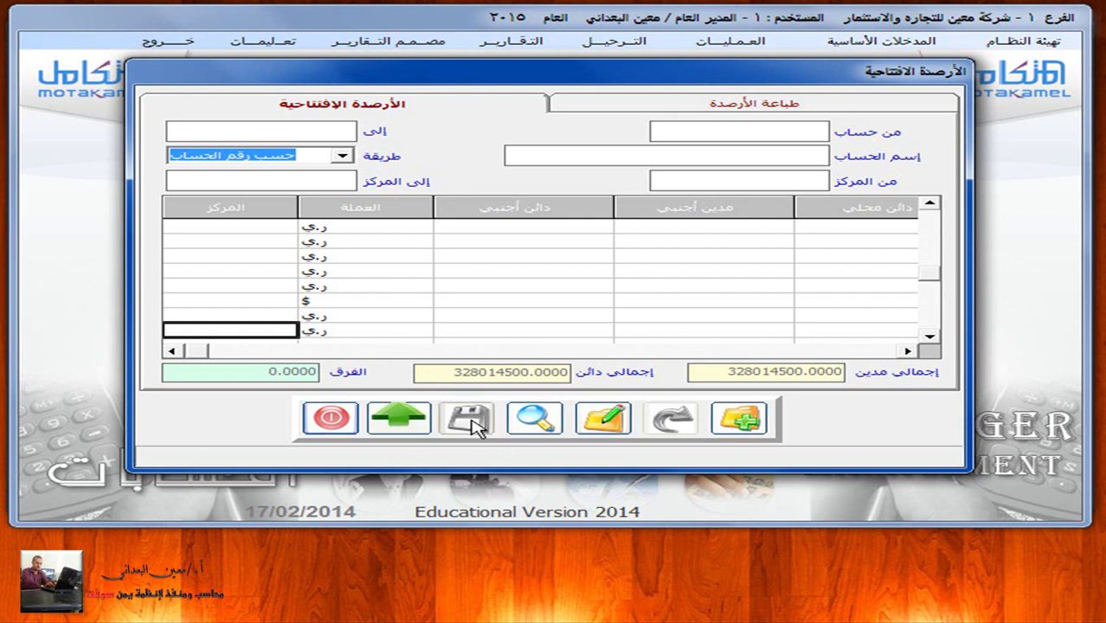
- Examine the saved account names and local balances upward from the lost items accounts to the goods inventory balance
{"action": "left_click", "coordinate": [905, 350]}
{"action": "left_click", "coordinate": [906, 351]}
{"action": "left_click", "coordinate": [905, 351]}
{"action": "left_click", "coordinate": [905, 351]}
{"action": "left_click", "coordinate": [929, 205]}
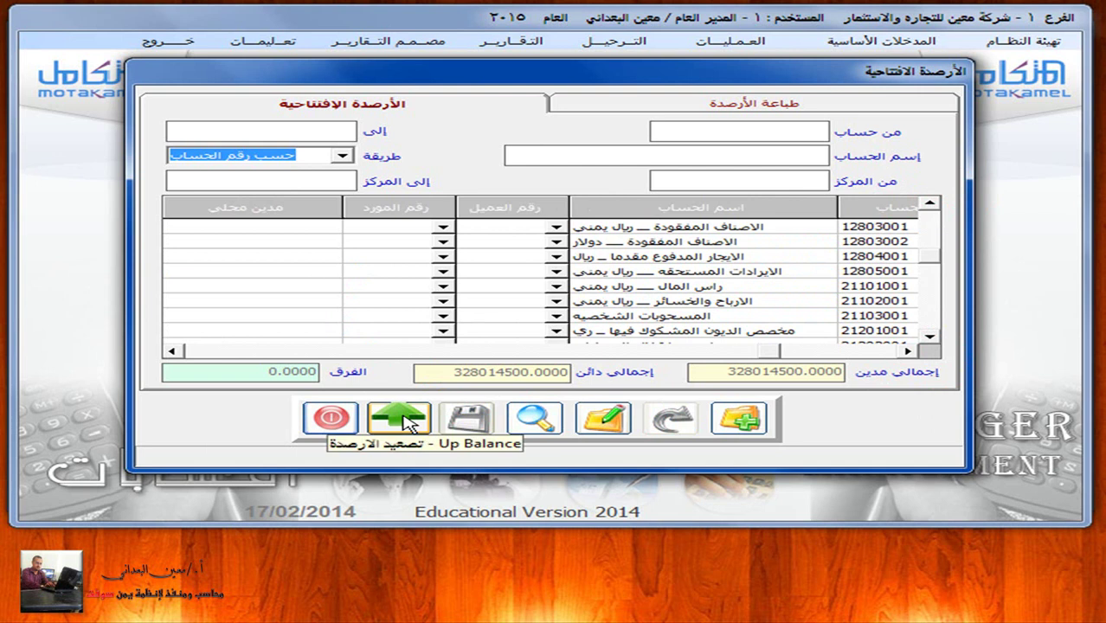
{"action": "left_click", "coordinate": [907, 352]}
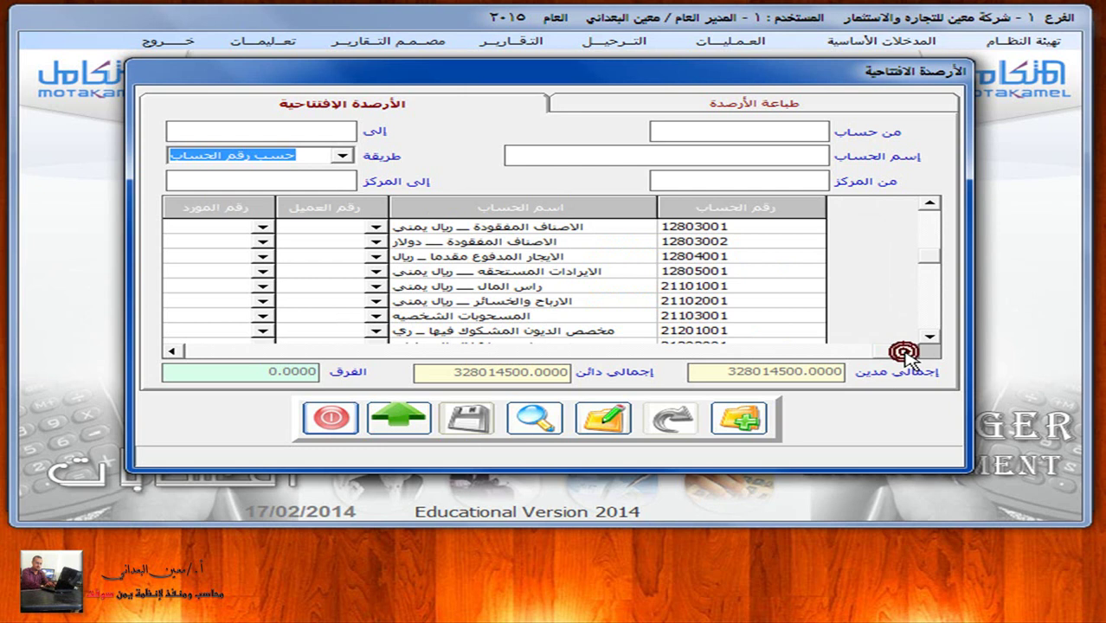
{"action": "left_click", "coordinate": [928, 208]}
{"action": "left_click", "coordinate": [928, 208]}
{"action": "left_click", "coordinate": [928, 208]}
{"action": "left_click", "coordinate": [928, 208]}
{"action": "left_click", "coordinate": [929, 208]}
{"action": "left_click", "coordinate": [928, 208]}
{"action": "left_click", "coordinate": [929, 208]}
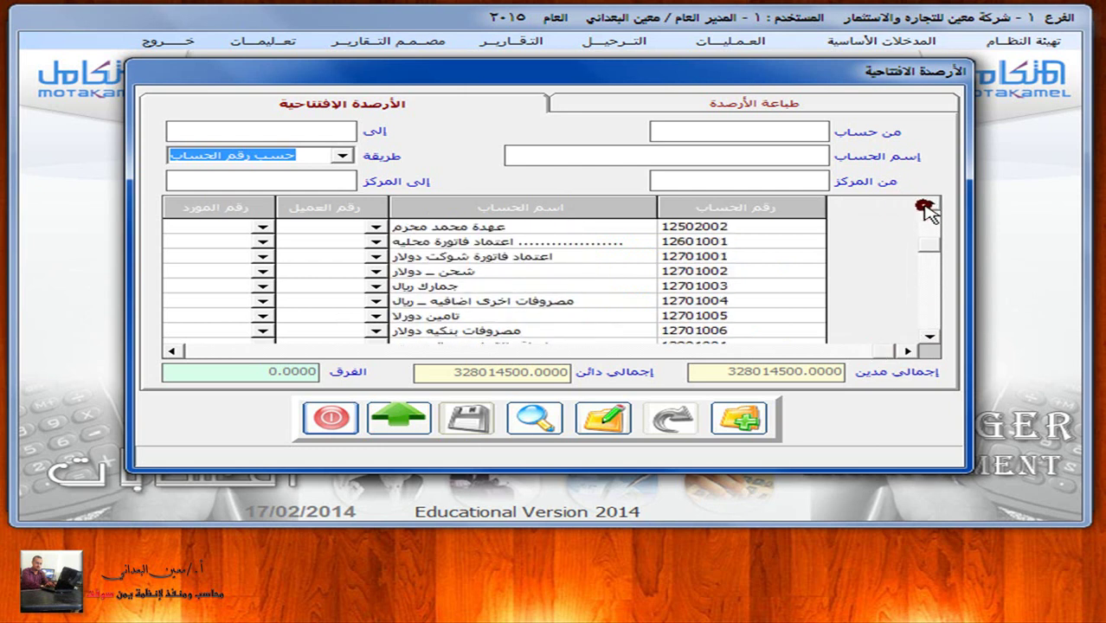
{"action": "left_click", "coordinate": [173, 351]}
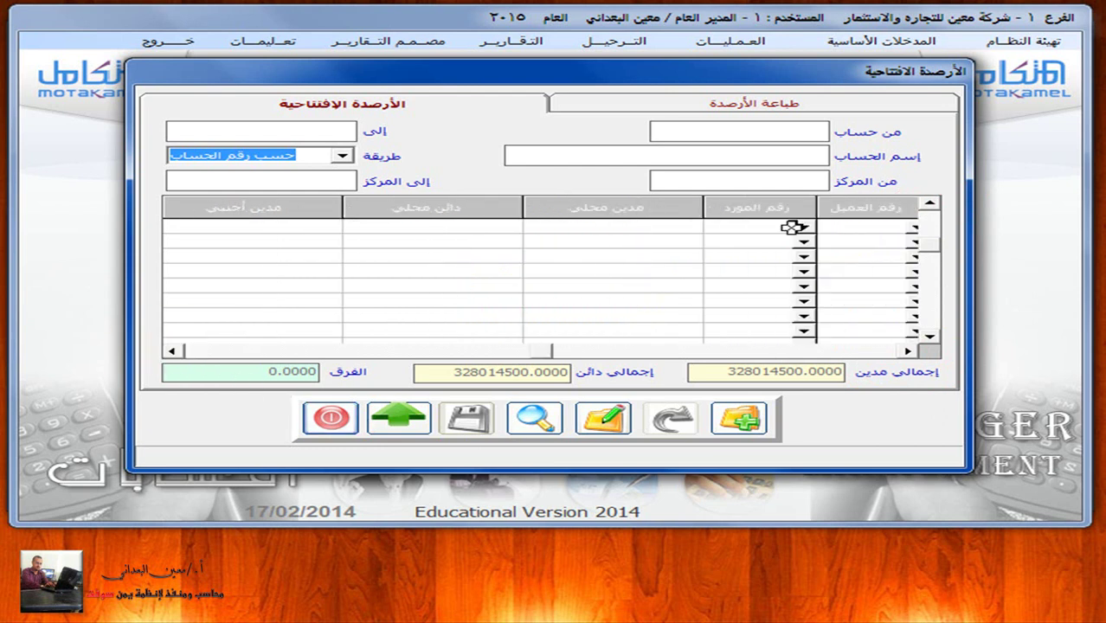
{"action": "left_click", "coordinate": [931, 206]}
{"action": "left_click", "coordinate": [930, 206]}
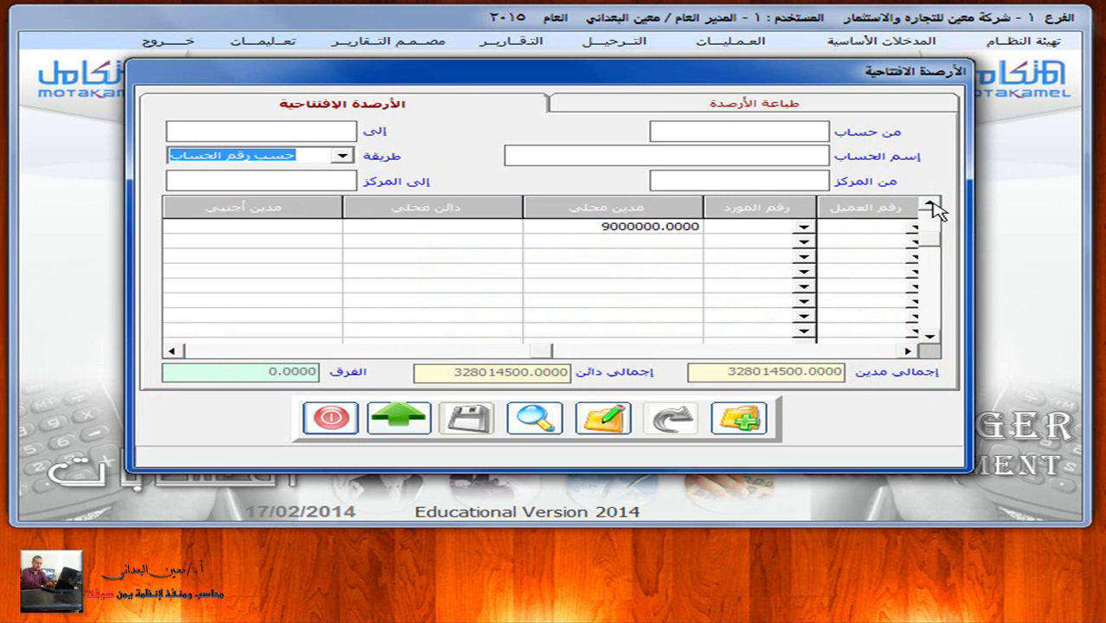
- Roll up the saved opening balances with Up Balance and return to the first account in the list
{"action": "left_click", "coordinate": [399, 422]}
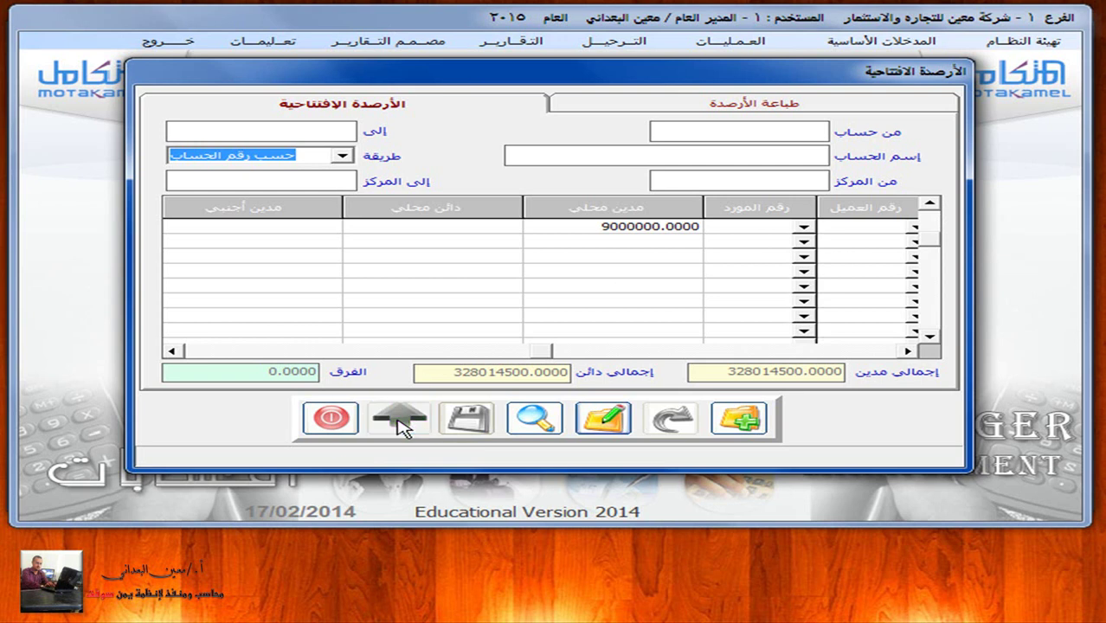
{"action": "left_click", "coordinate": [929, 202]}
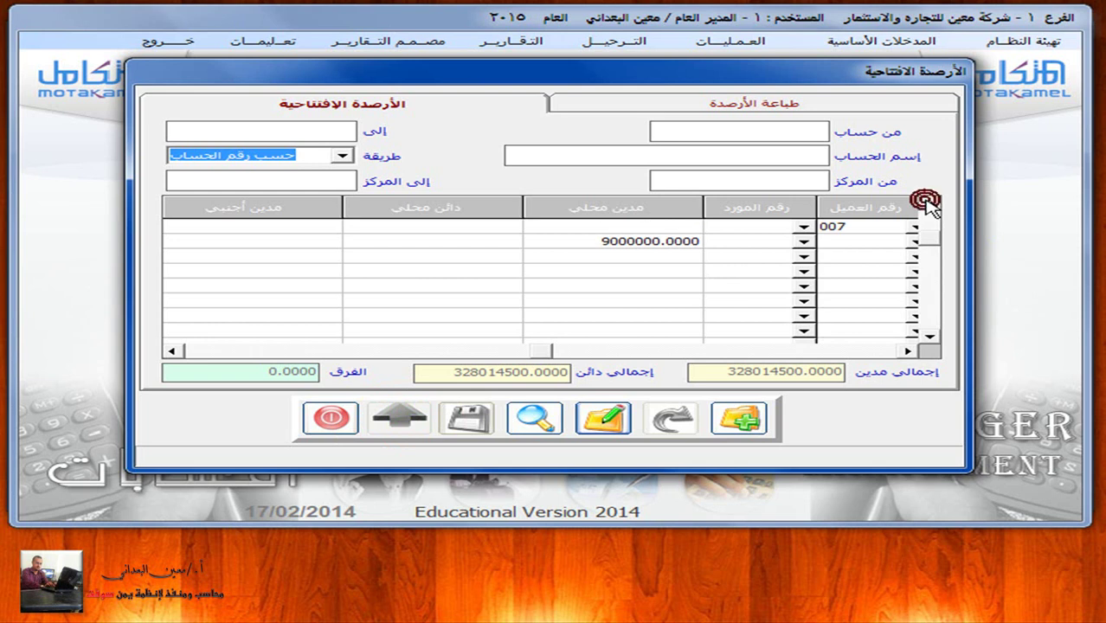
{"action": "scroll", "coordinate": [927, 208], "scroll_direction": "up", "scroll_amount": 5}
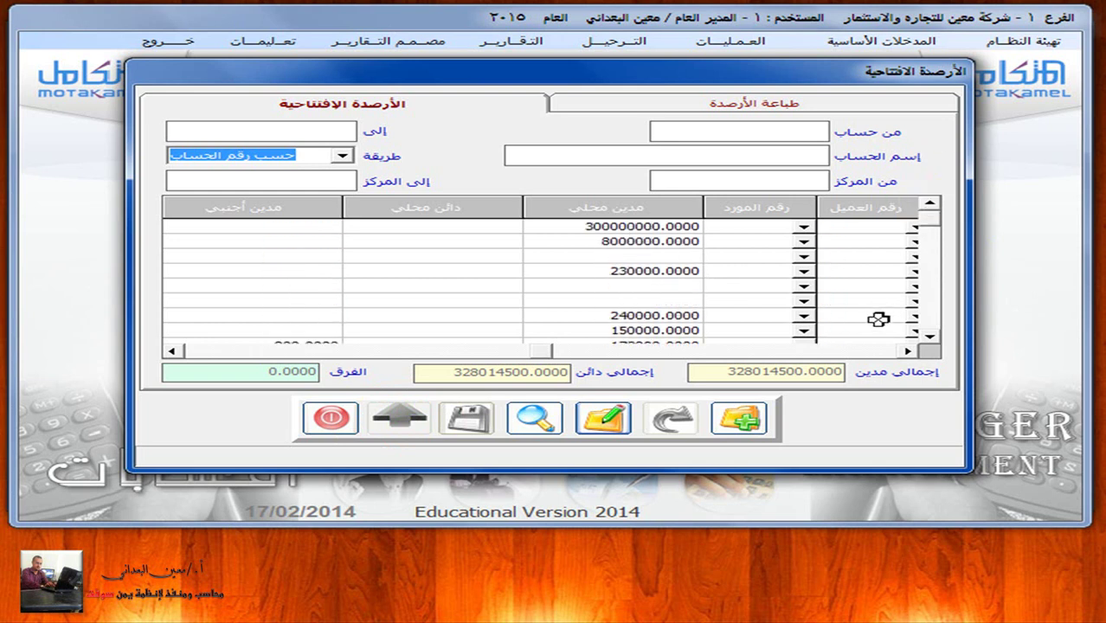
{"action": "left_click", "coordinate": [908, 351]}
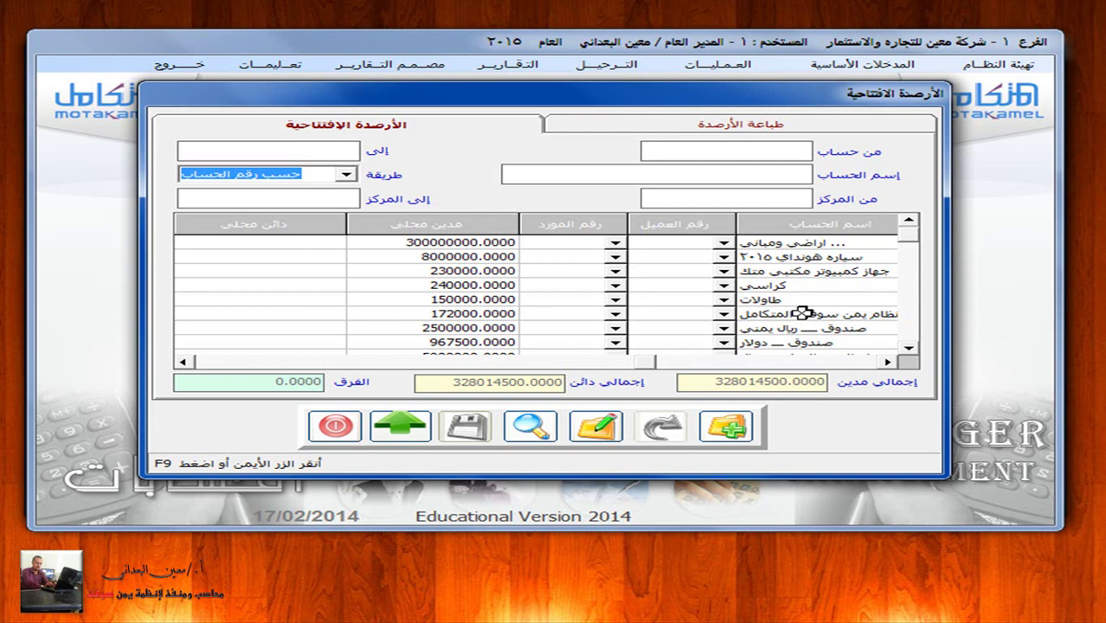
- Close the opening balances and open the account statement report for sub-accounts (الحسابات الفرعية)
{"action": "left_click", "coordinate": [336, 426]}
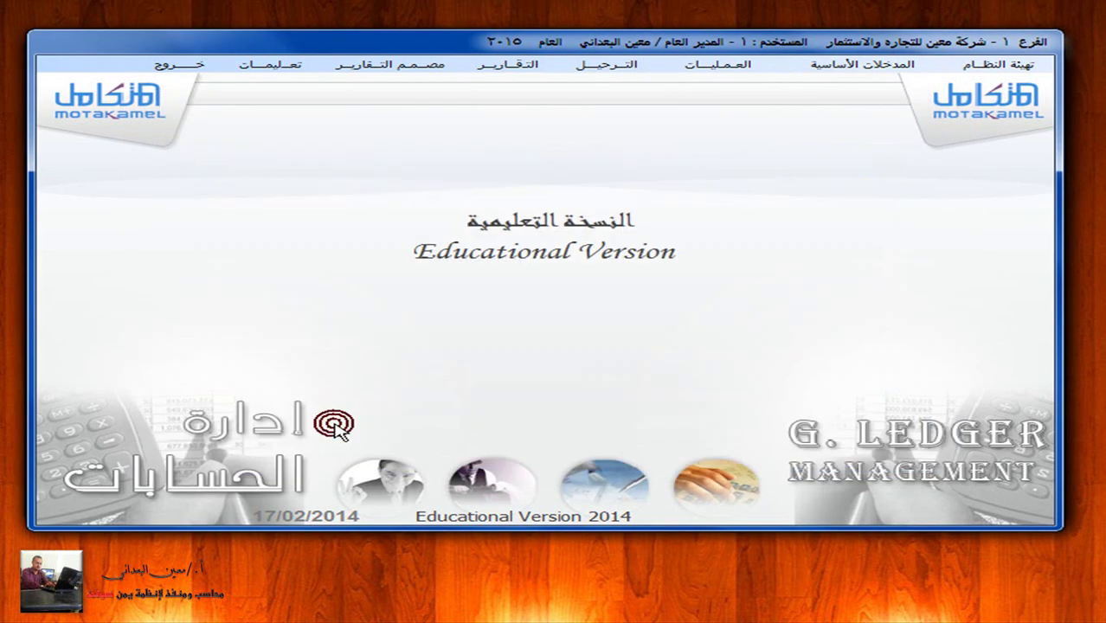
{"action": "left_click", "coordinate": [518, 65]}
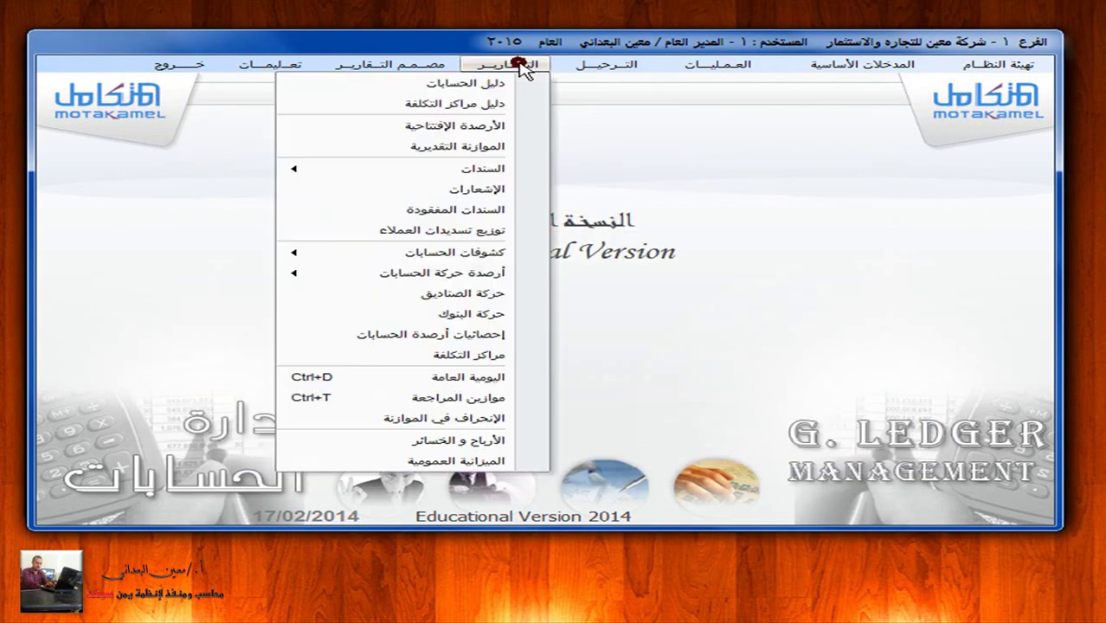
{"action": "left_click", "coordinate": [467, 253]}
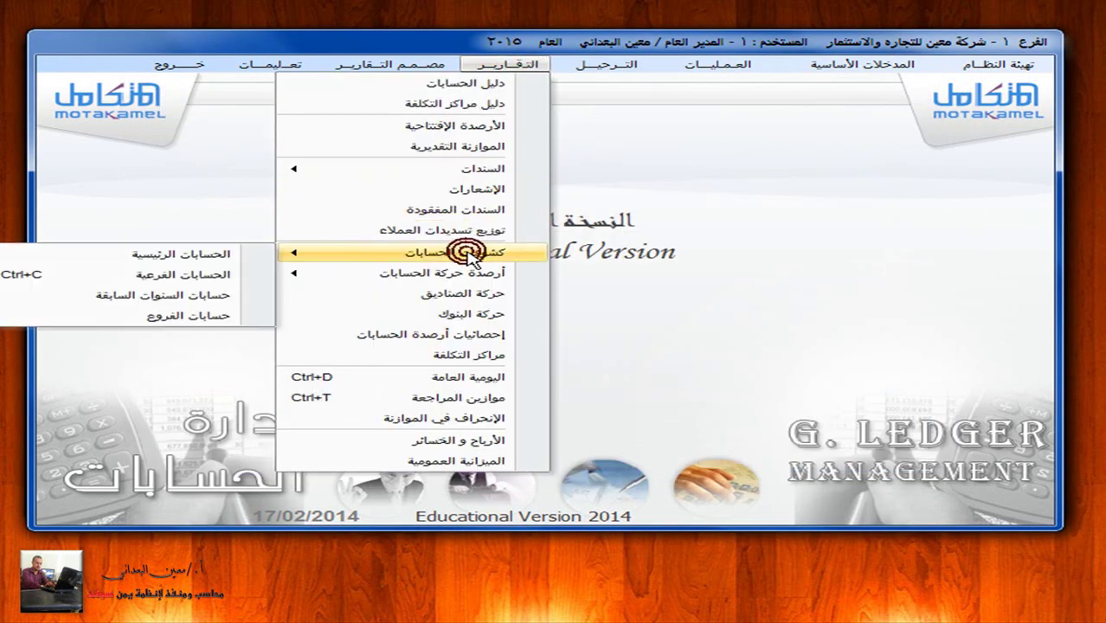
{"action": "left_click", "coordinate": [249, 275]}
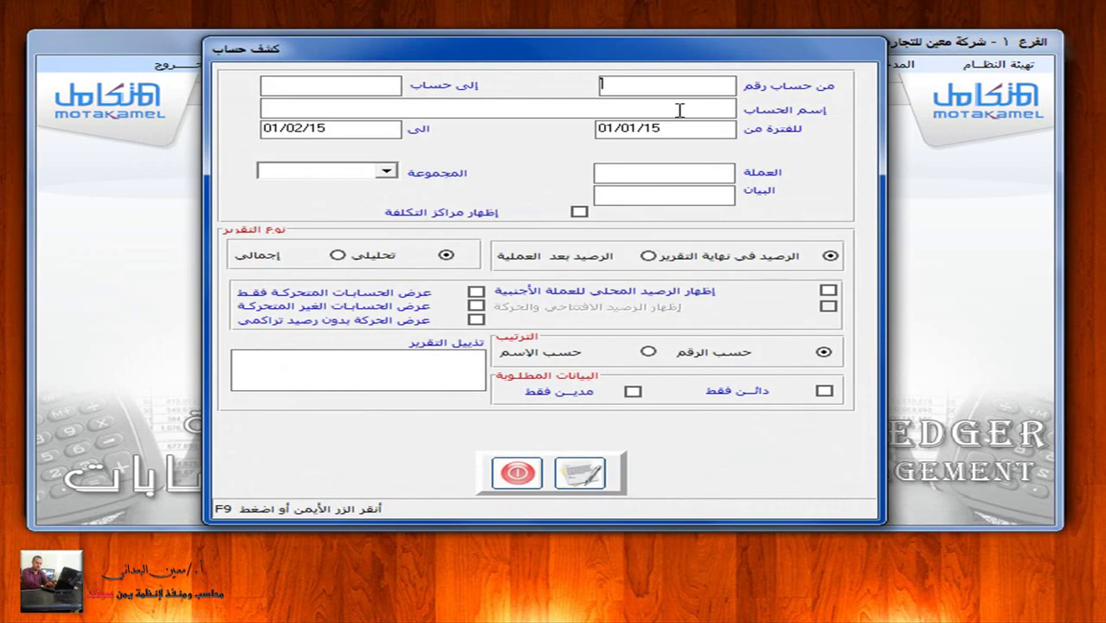
- Search the account names for معين and choose the company account شركة معين التجارية ـ دولار for the statement
{"action": "left_click", "coordinate": [681, 109]}
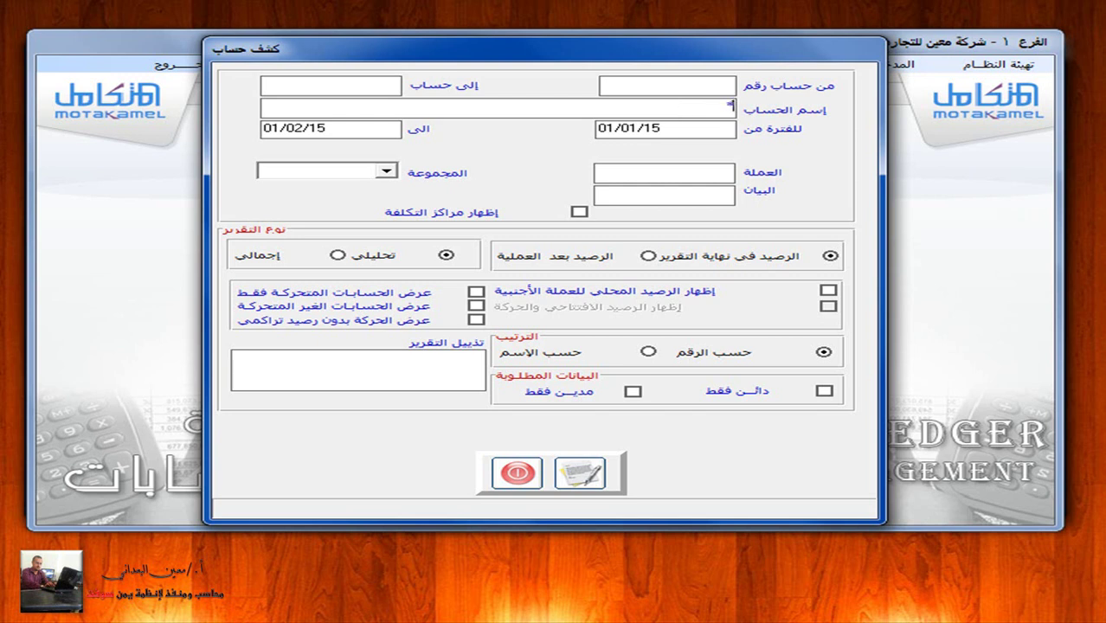
{"action": "type", "text": "معين *"}
{"action": "key", "text": "Return"}
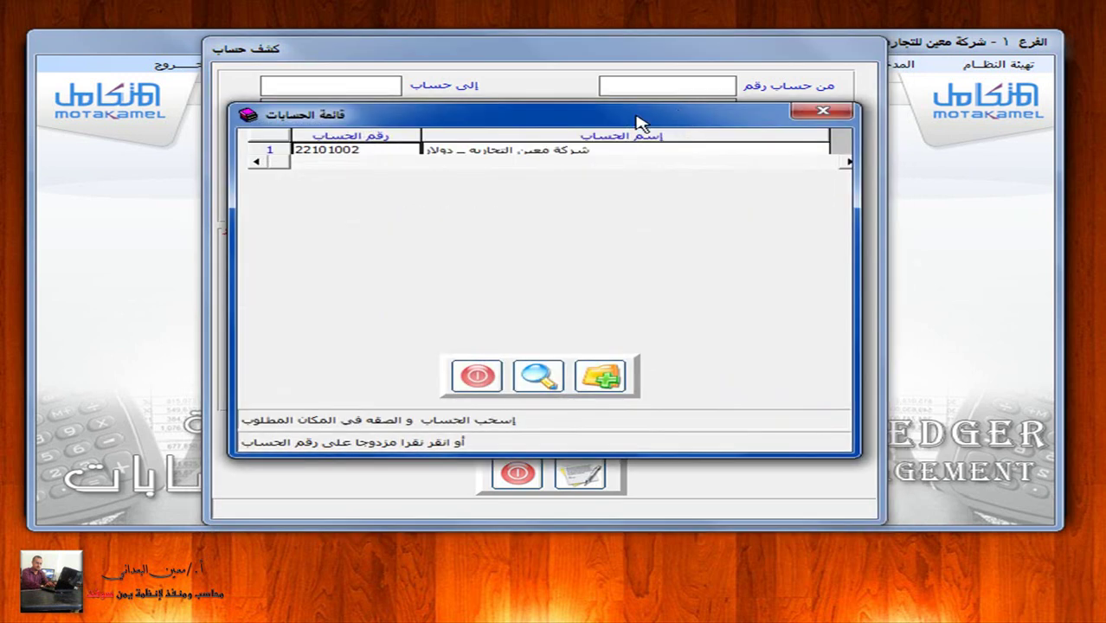
{"action": "double_click", "coordinate": [539, 153]}
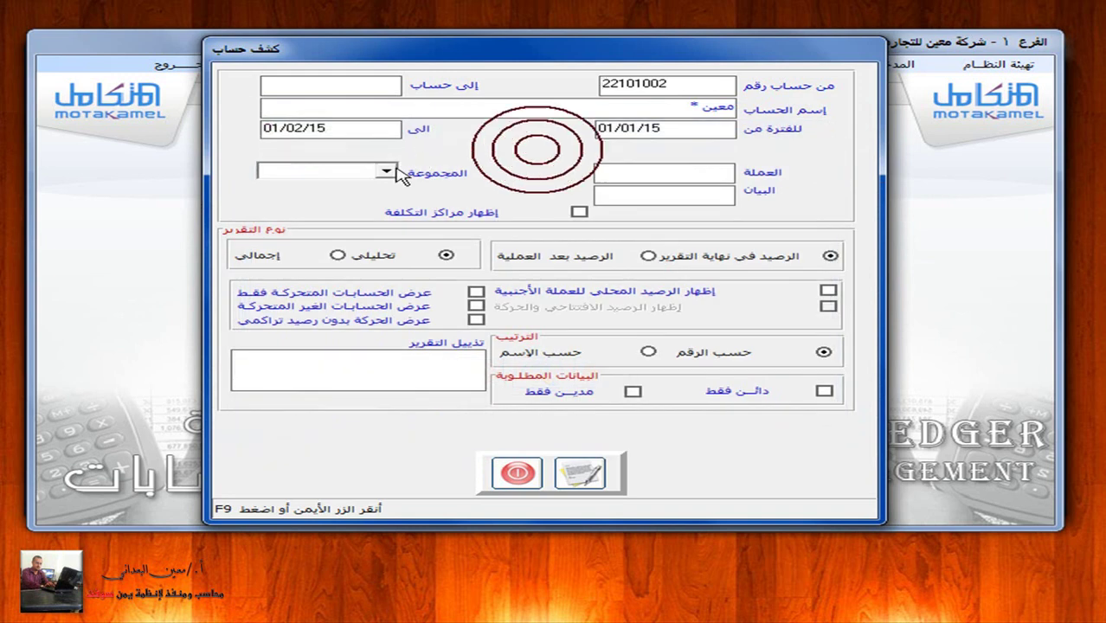
- Set the statement's end date to 25/12/15, view the account statement and close the report
{"action": "left_click", "coordinate": [378, 131]}
{"action": "type", "text": "251215"}
{"action": "key", "text": "Return"}
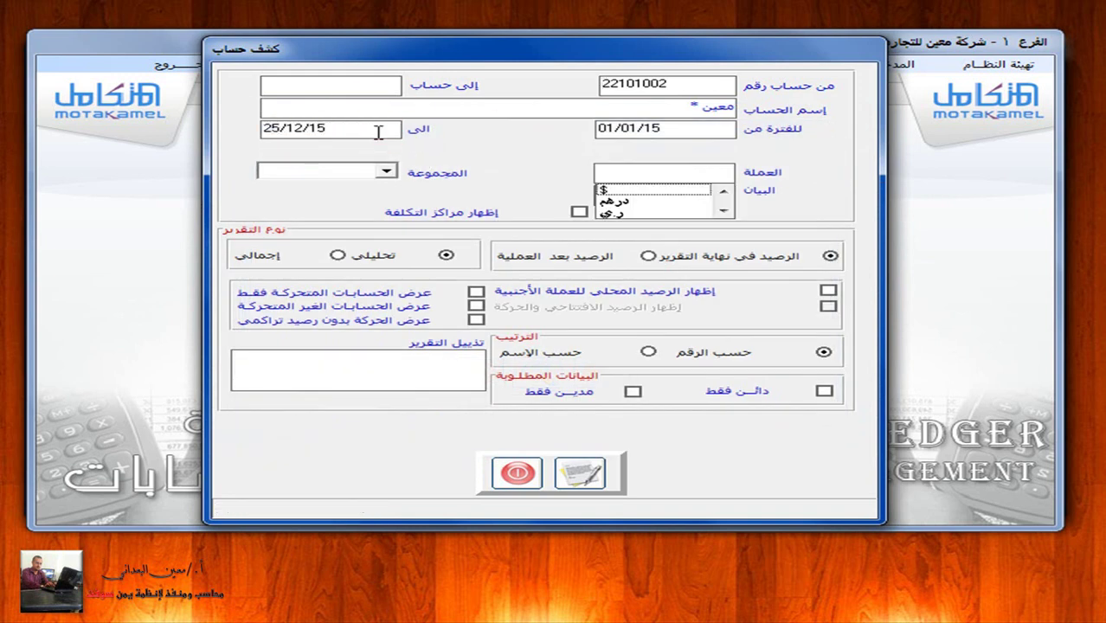
{"action": "left_click", "coordinate": [585, 474]}
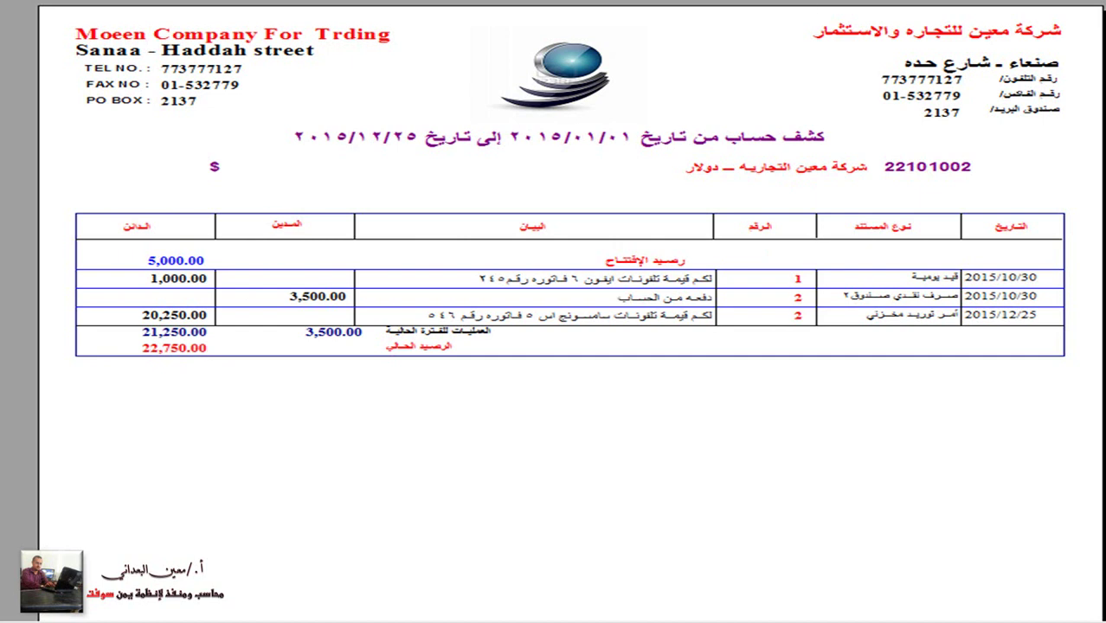
{"action": "key", "text": "Escape"}
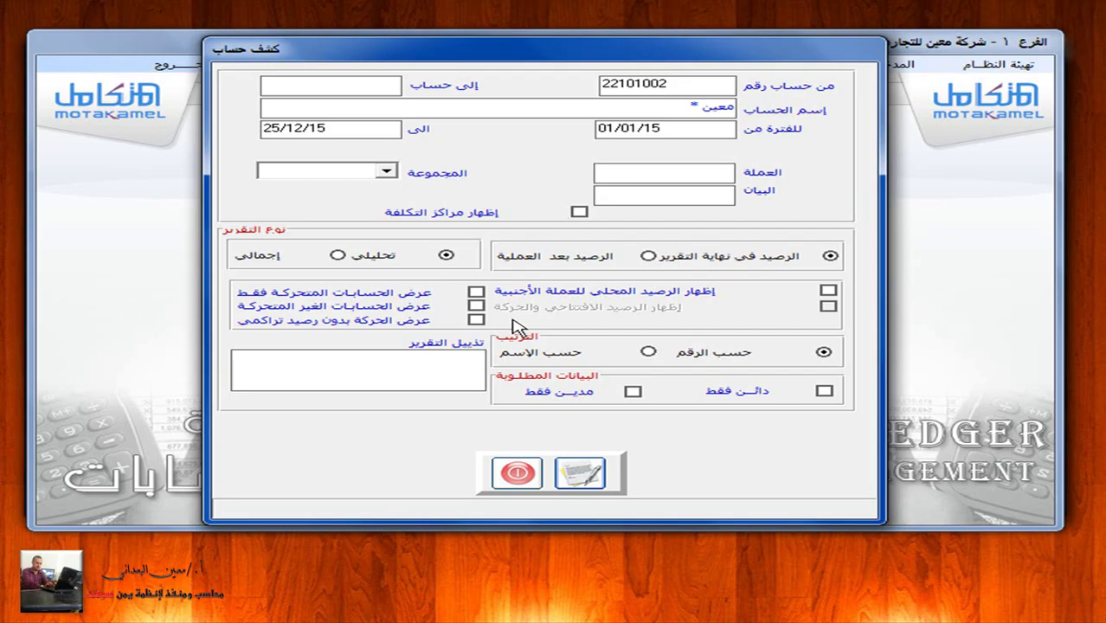
{"action": "left_click", "coordinate": [517, 476]}
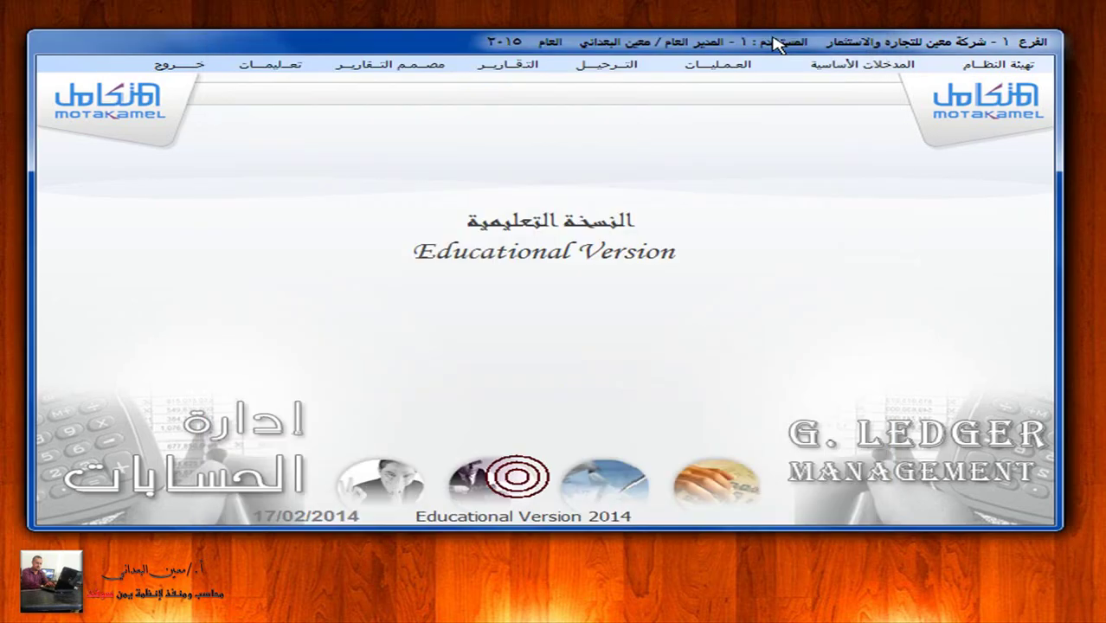
- Reopen the opening balances, retrieve all accounts to check the totals and difference, and close the form
{"action": "left_click", "coordinate": [864, 66]}
{"action": "left_click", "coordinate": [815, 173]}
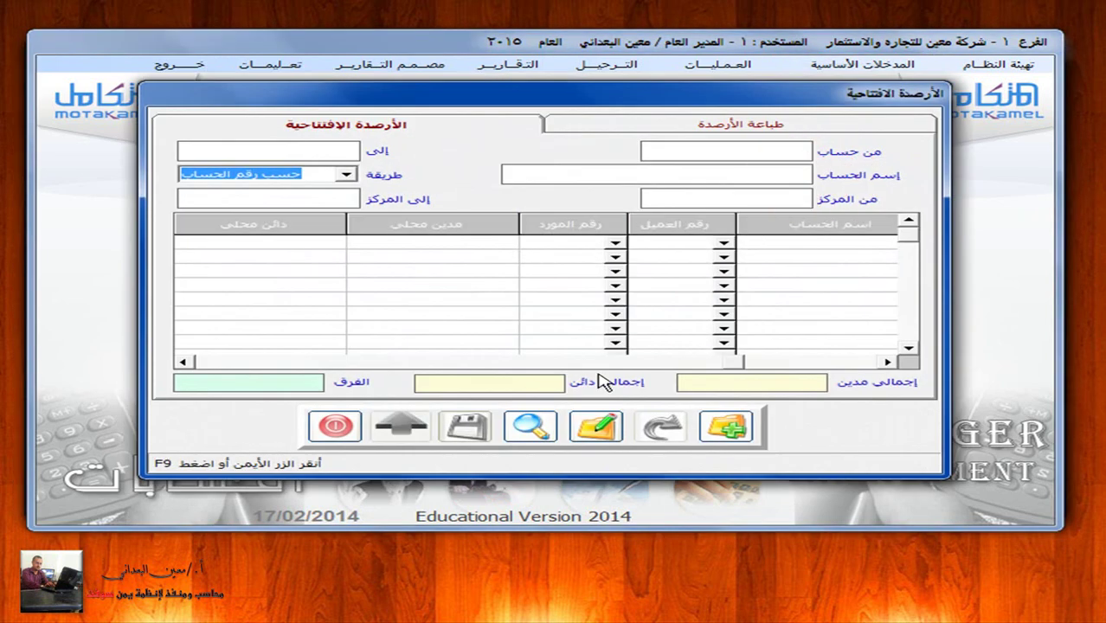
{"action": "left_click", "coordinate": [527, 424]}
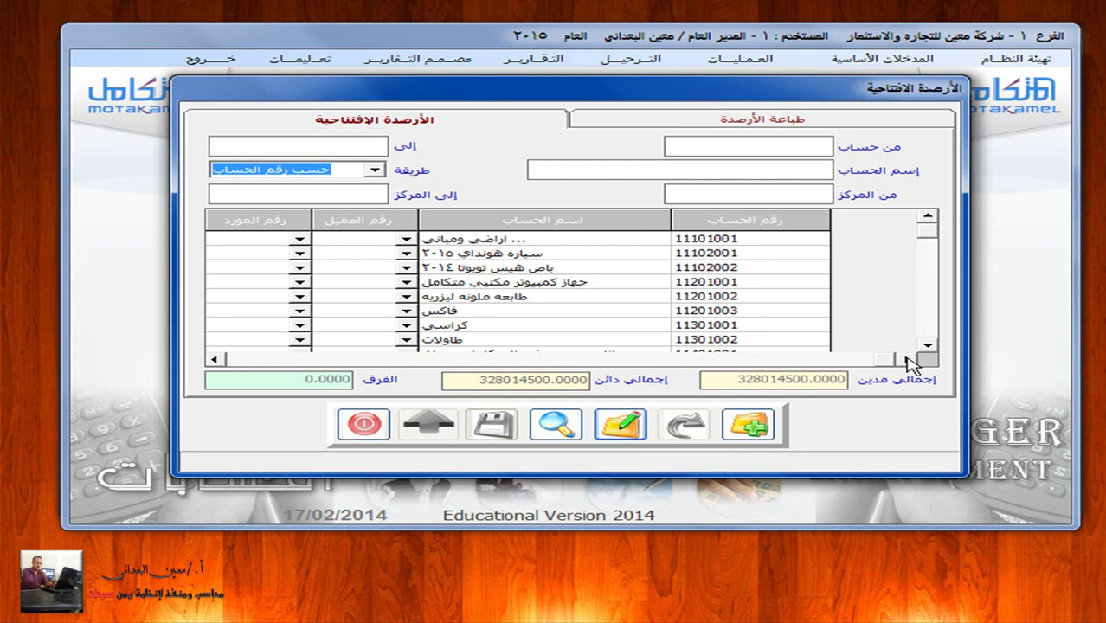
{"action": "left_click", "coordinate": [364, 425]}
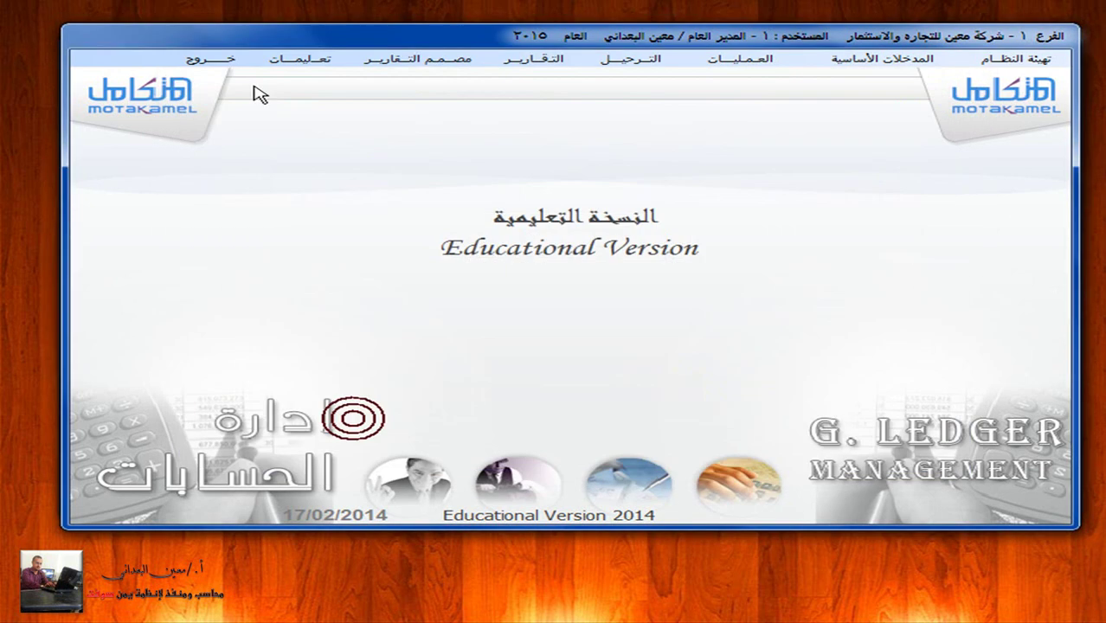
- Exit the accounts module, re-enter General Ledger and open the opening balances (الأرصدة الإفتتاحية)
{"action": "left_click", "coordinate": [236, 61]}
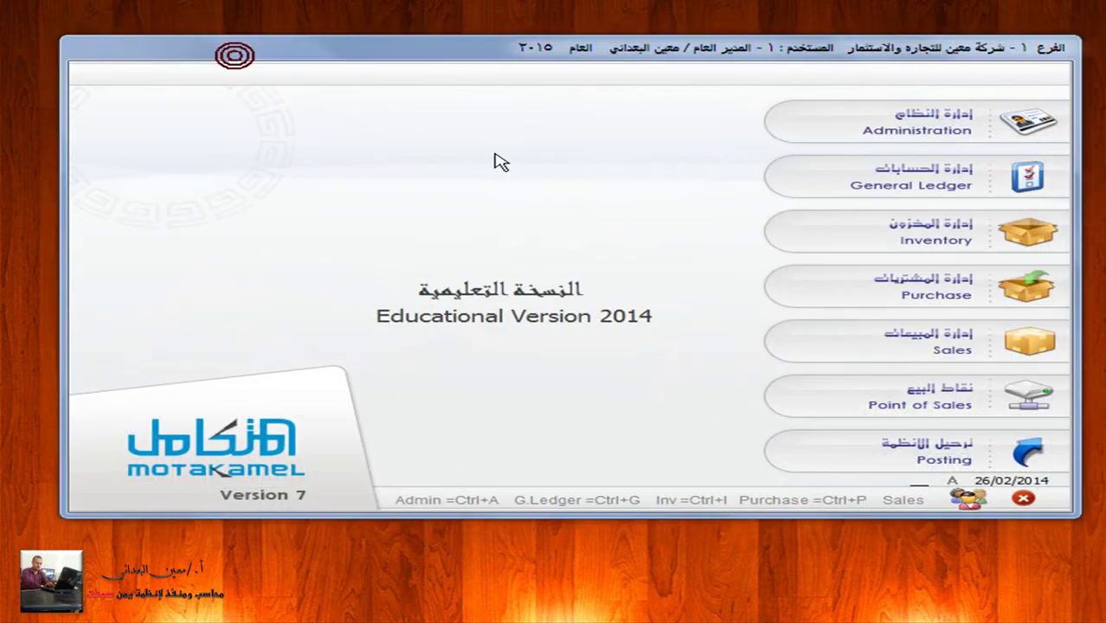
{"action": "left_click", "coordinate": [1013, 192]}
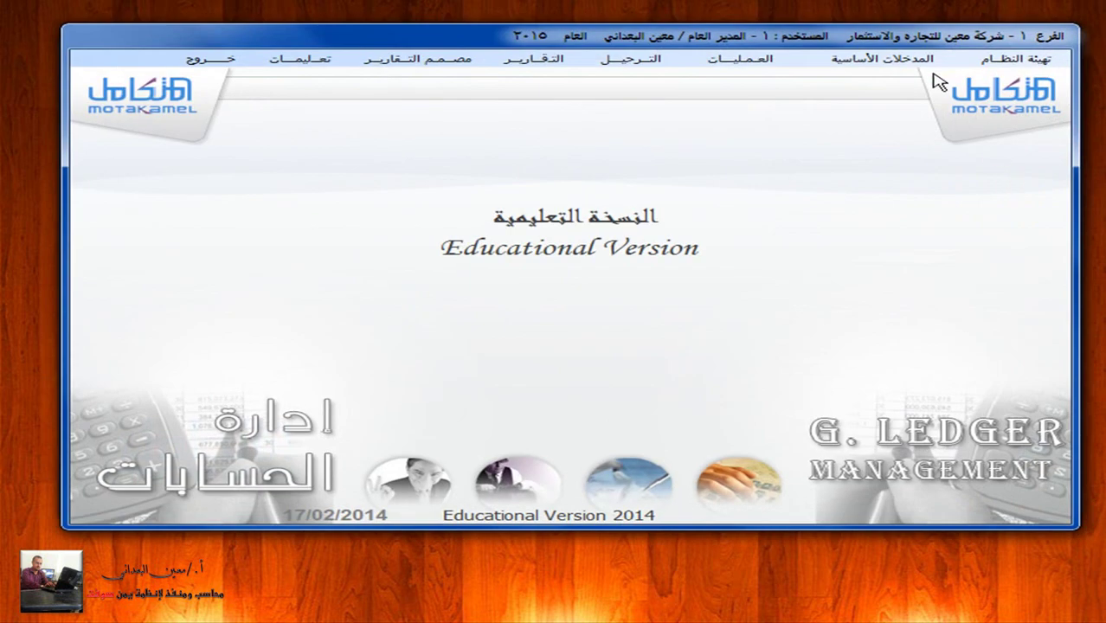
{"action": "left_click", "coordinate": [921, 60]}
{"action": "left_click", "coordinate": [883, 165]}
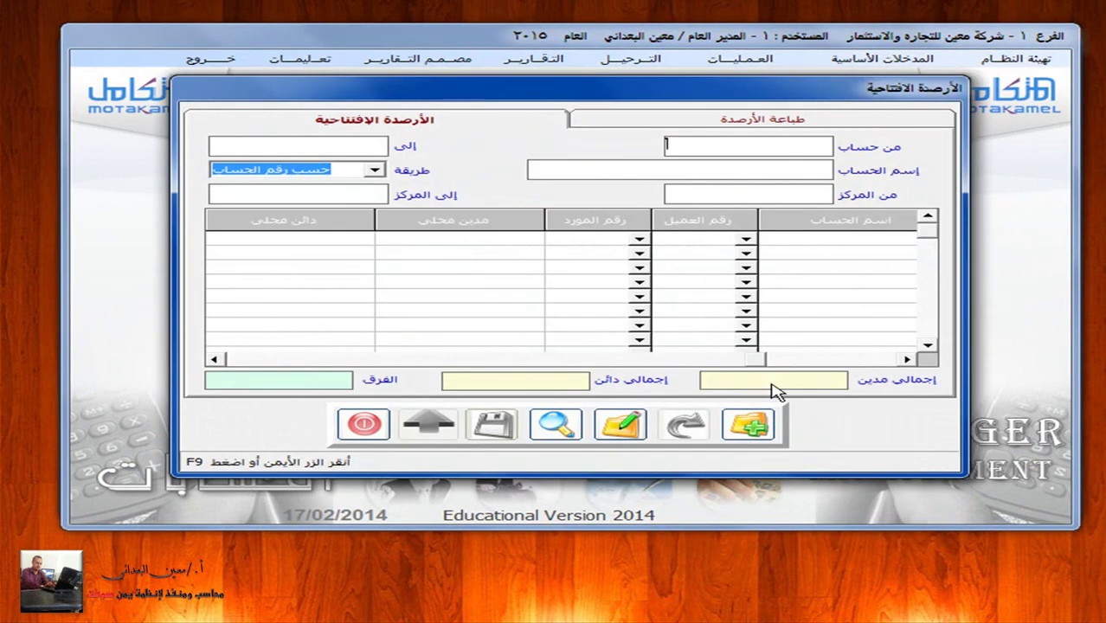
- Start a new opening balance entry, examine the account numbers and names listed for it, and discard the entry
{"action": "left_click", "coordinate": [750, 430]}
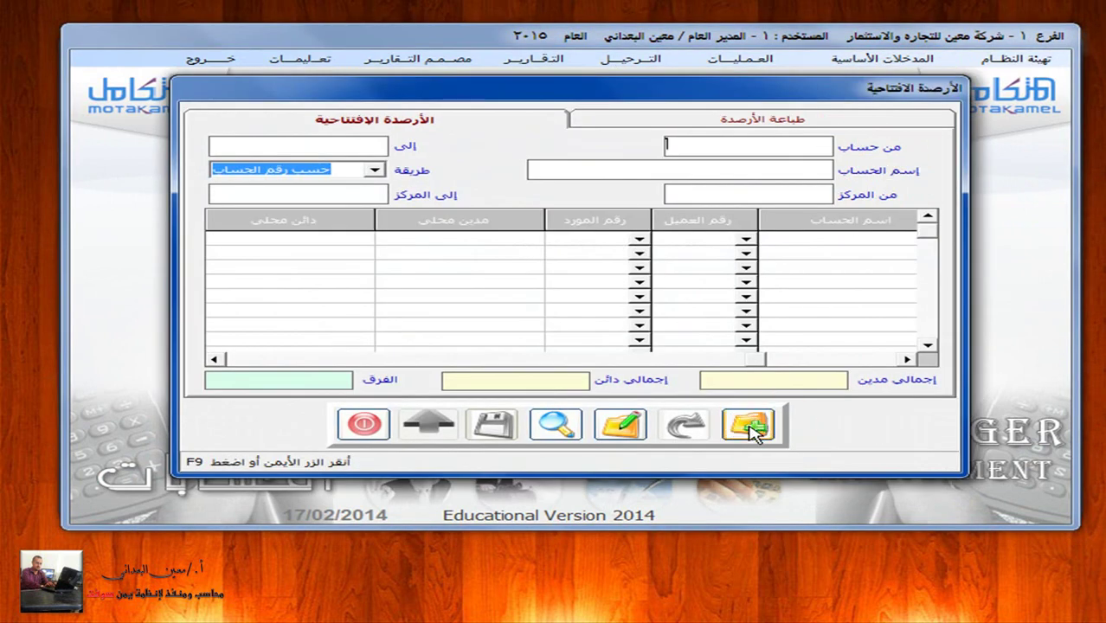
{"action": "left_click", "coordinate": [908, 359]}
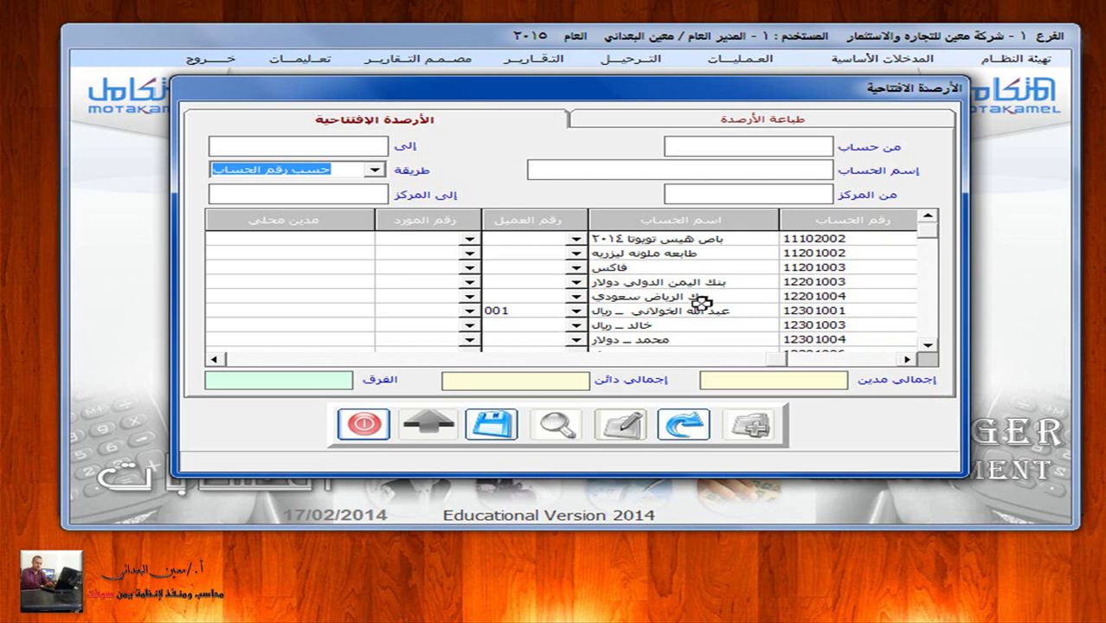
{"action": "left_click", "coordinate": [928, 345]}
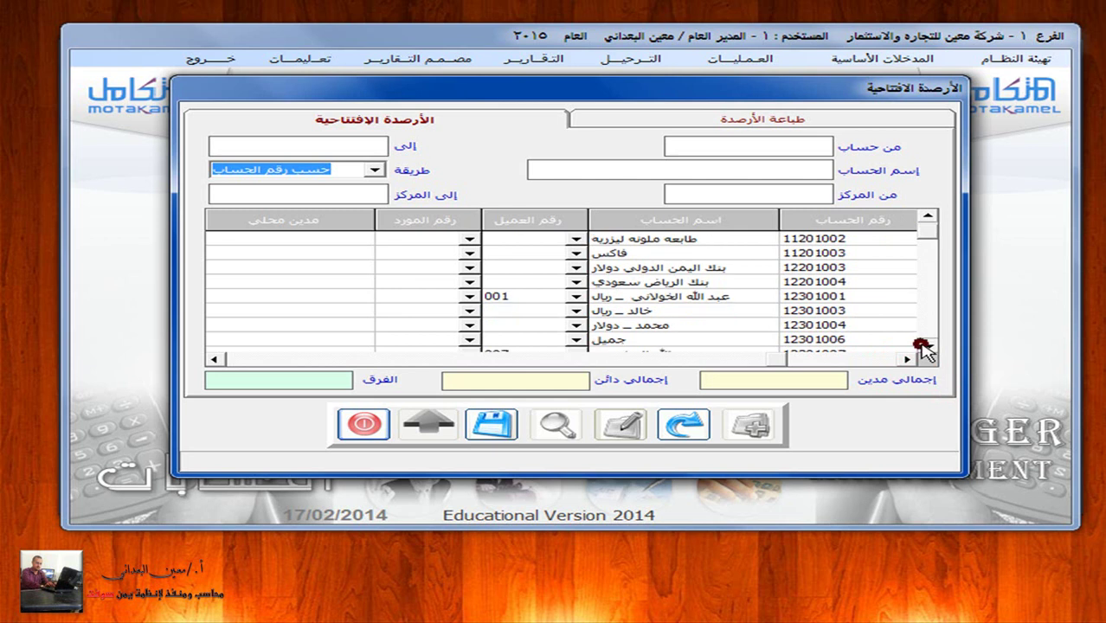
{"action": "left_click", "coordinate": [926, 345]}
{"action": "left_click", "coordinate": [926, 345]}
{"action": "left_click", "coordinate": [926, 345]}
{"action": "left_click", "coordinate": [926, 344]}
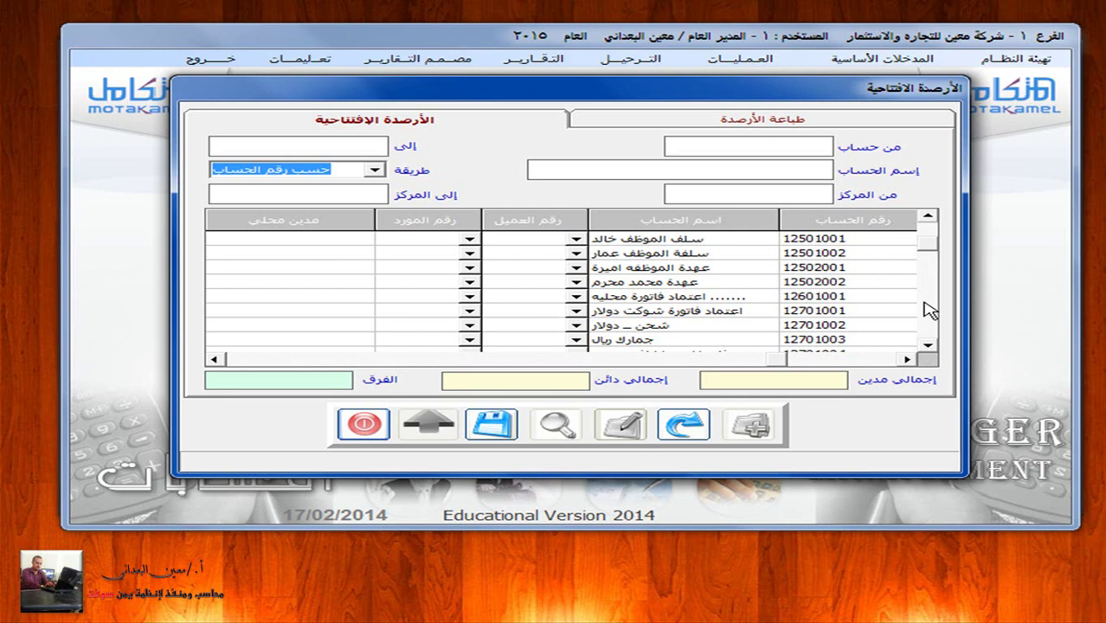
{"action": "left_click", "coordinate": [684, 424]}
{"action": "left_click", "coordinate": [580, 348]}
- Retrieve the saved opening balances, check the account numbers against their local debit amounts, and close the form
{"action": "left_click", "coordinate": [555, 424]}
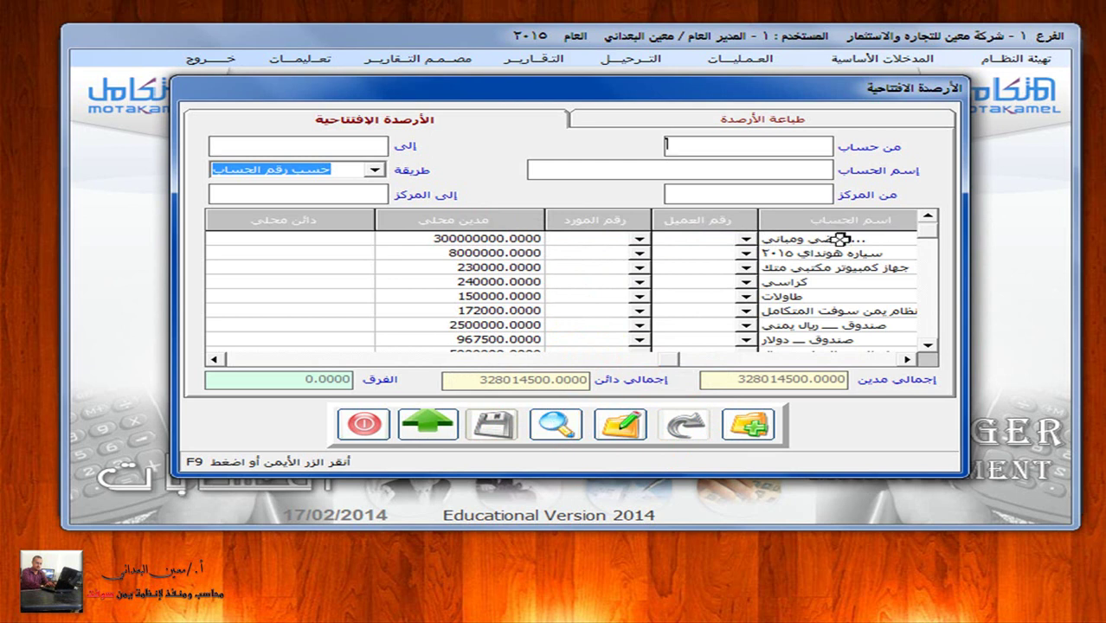
{"action": "left_click", "coordinate": [907, 360]}
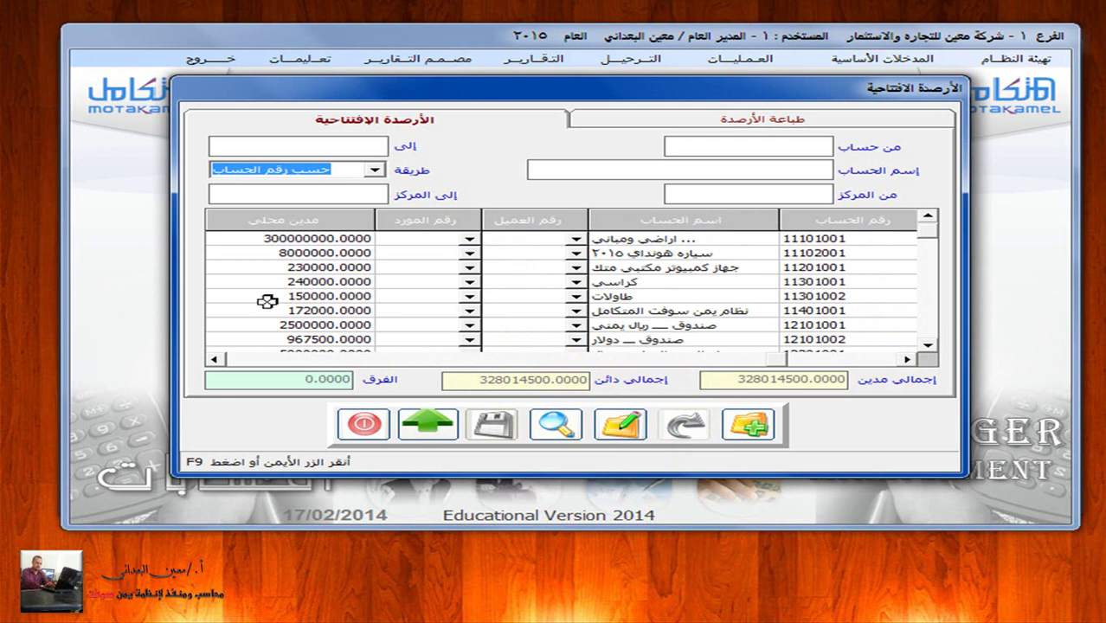
{"action": "left_click", "coordinate": [364, 426]}
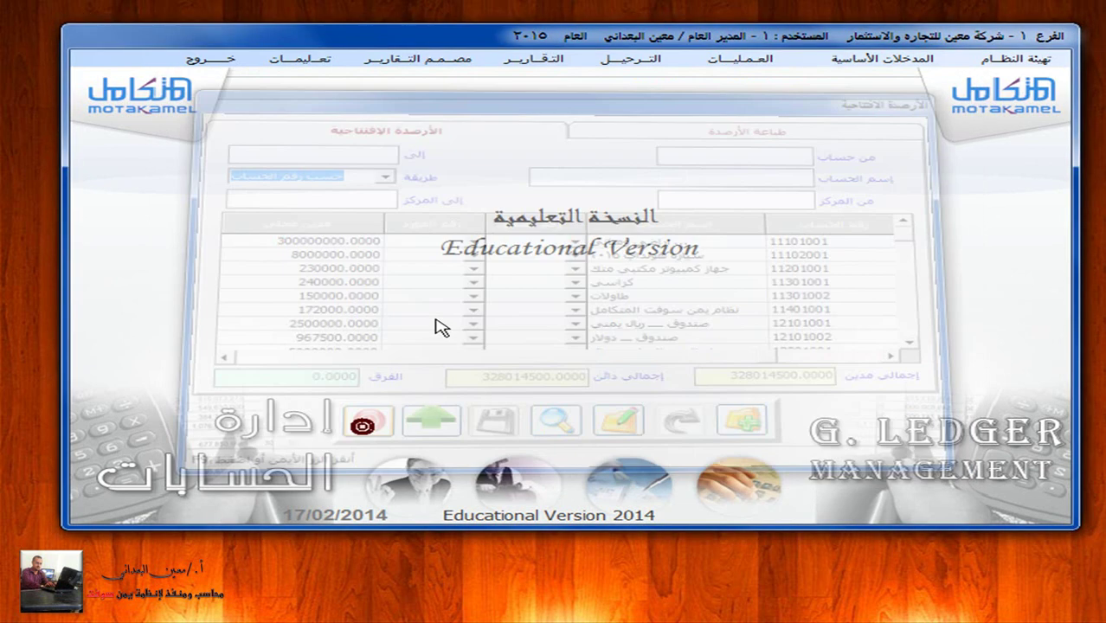
- Reopen the opening balances, retrieve all accounts and examine the rows through to the last supplier accounts
{"action": "left_click", "coordinate": [870, 60]}
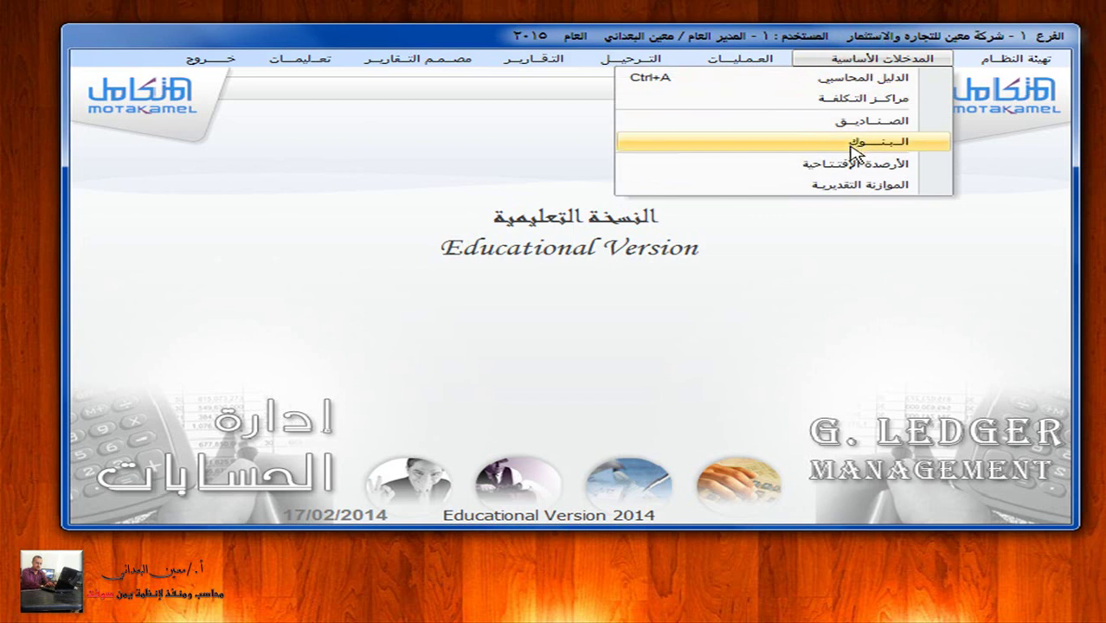
{"action": "left_click", "coordinate": [847, 163]}
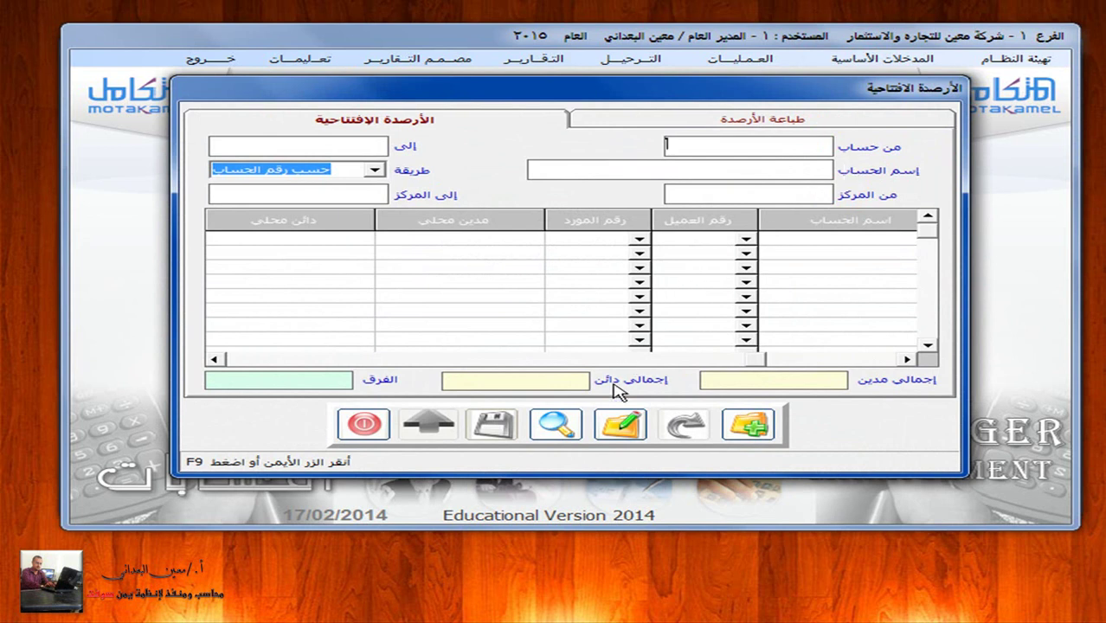
{"action": "left_click", "coordinate": [553, 425]}
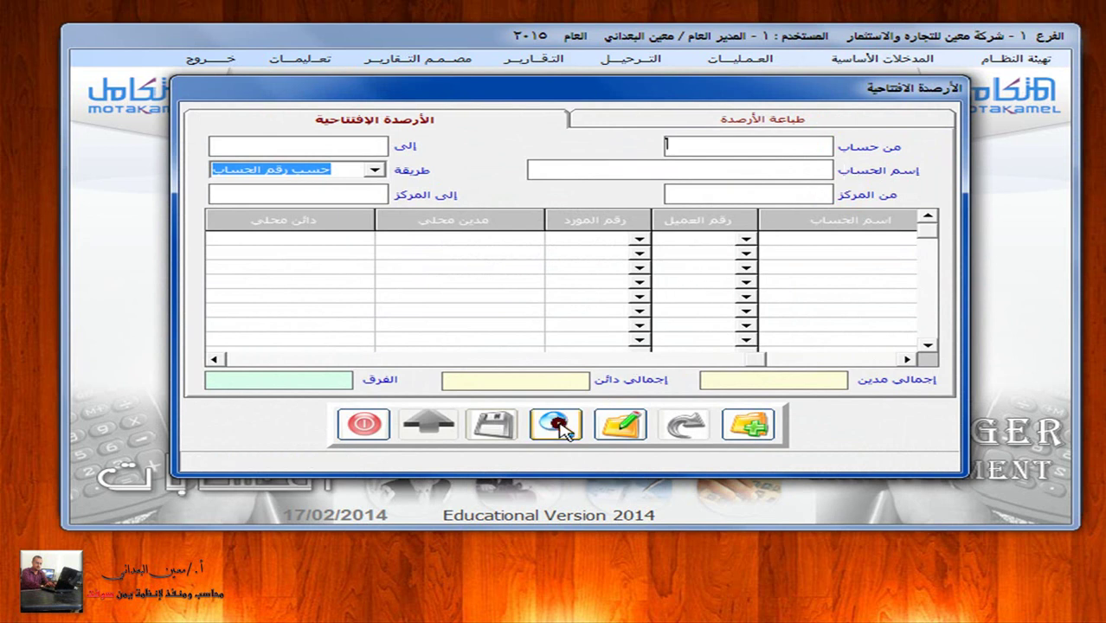
{"action": "left_click", "coordinate": [927, 345]}
{"action": "left_click", "coordinate": [928, 344]}
{"action": "left_click", "coordinate": [927, 345]}
{"action": "left_click", "coordinate": [927, 344]}
{"action": "left_click", "coordinate": [906, 358]}
{"action": "left_click", "coordinate": [928, 345]}
{"action": "left_click", "coordinate": [928, 344]}
{"action": "left_click", "coordinate": [927, 345]}
{"action": "left_click", "coordinate": [927, 344]}
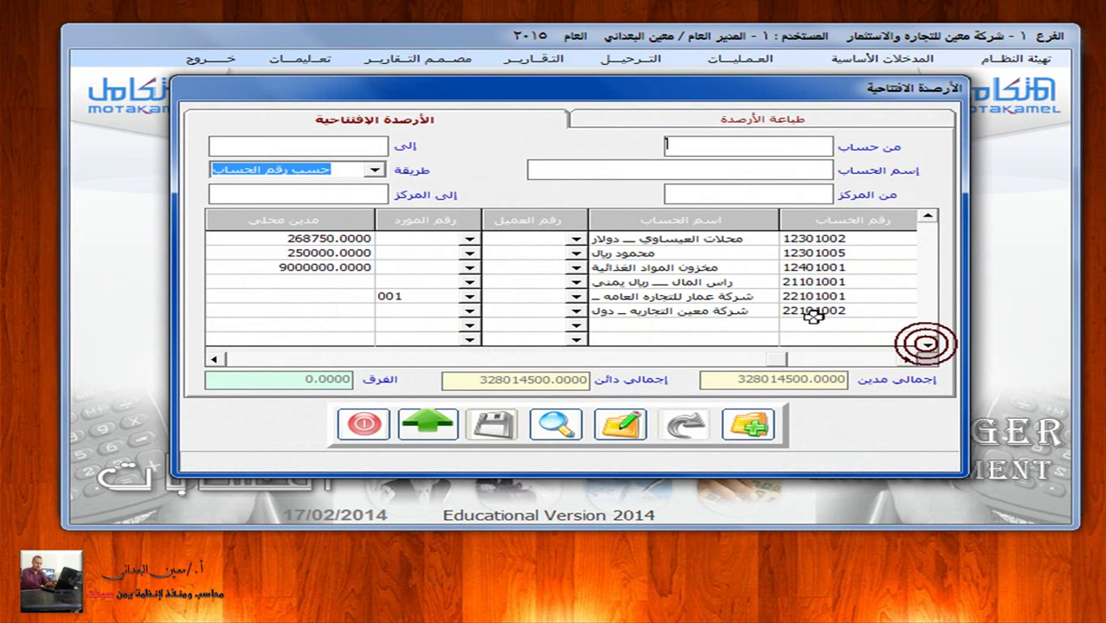
- Check the local credit and foreign debit columns for the final accounts, including capital and the suppliers
{"action": "left_click", "coordinate": [217, 358]}
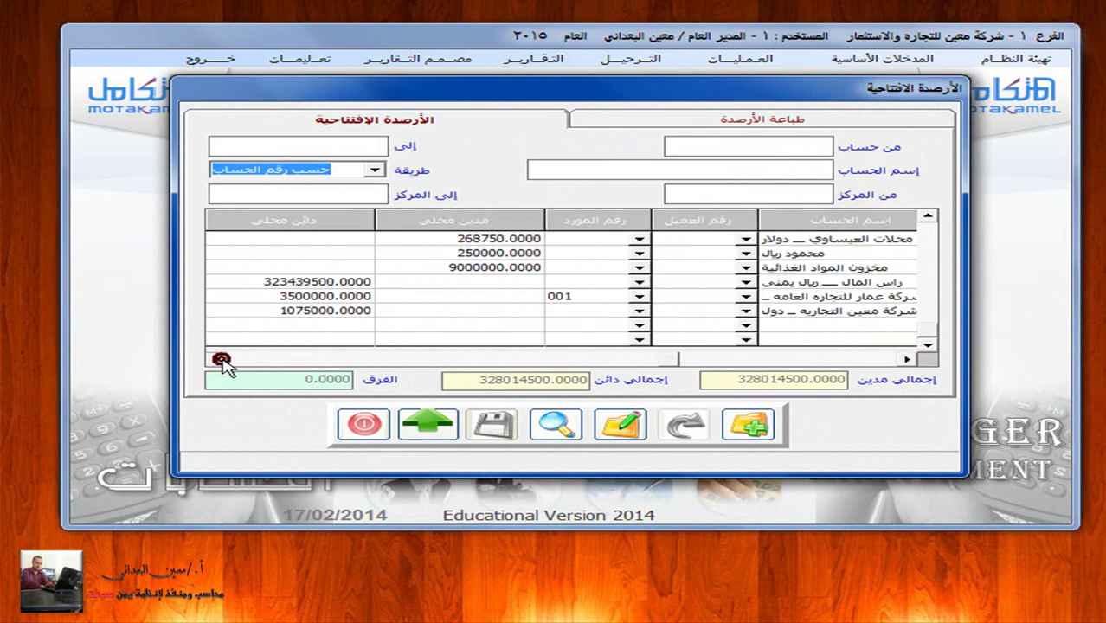
{"action": "left_click", "coordinate": [216, 358]}
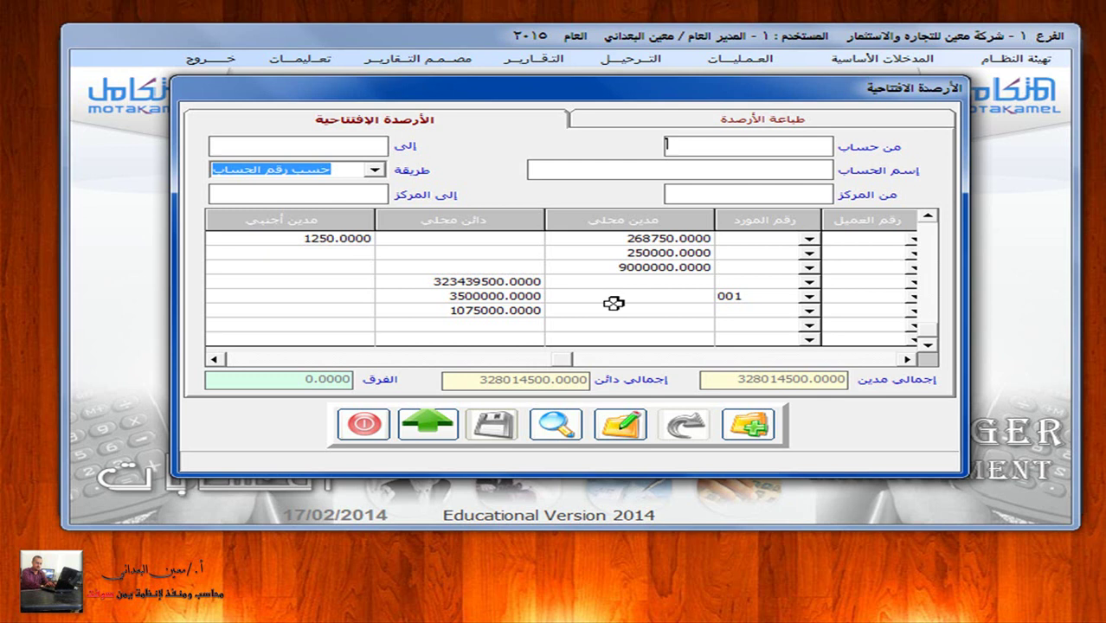
{"action": "left_click", "coordinate": [905, 360]}
{"action": "left_click", "coordinate": [905, 360]}
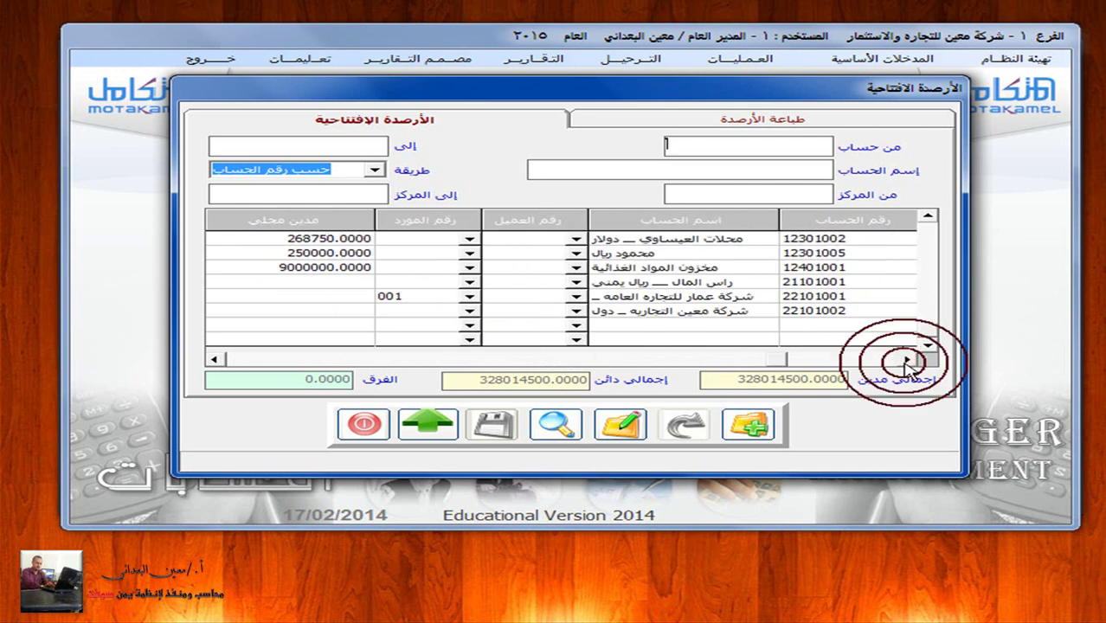
- Try changing the local debit of the مخزون المواد الغذائية account to 5465464, and discard the edit
{"action": "left_click", "coordinate": [627, 426]}
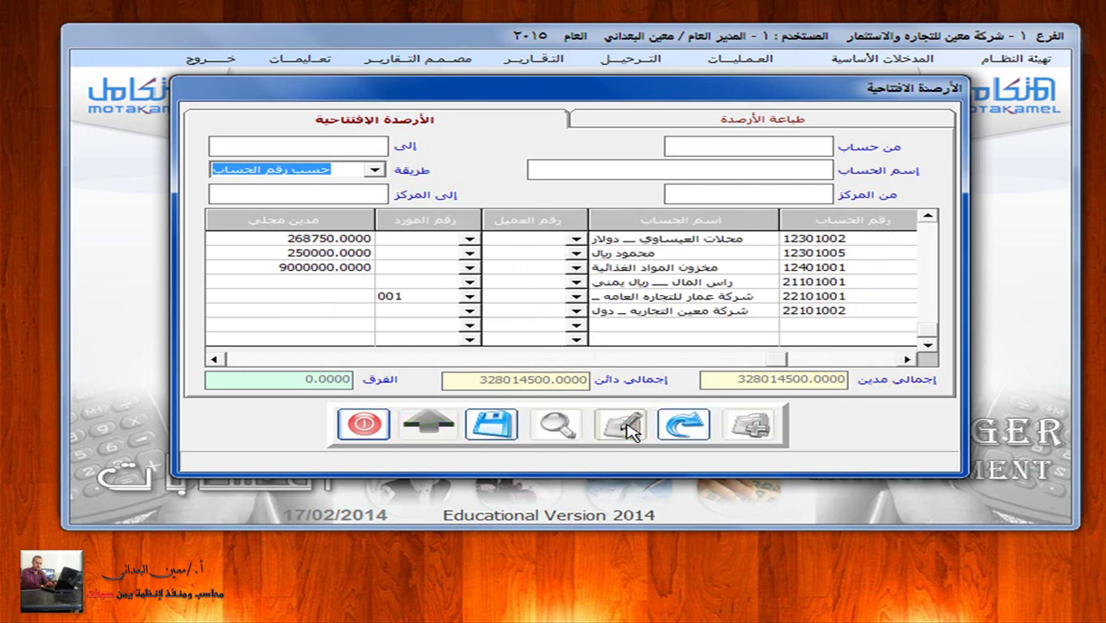
{"action": "left_click", "coordinate": [223, 268]}
{"action": "double_click", "coordinate": [260, 260]}
{"action": "type", "text": "5465464"}
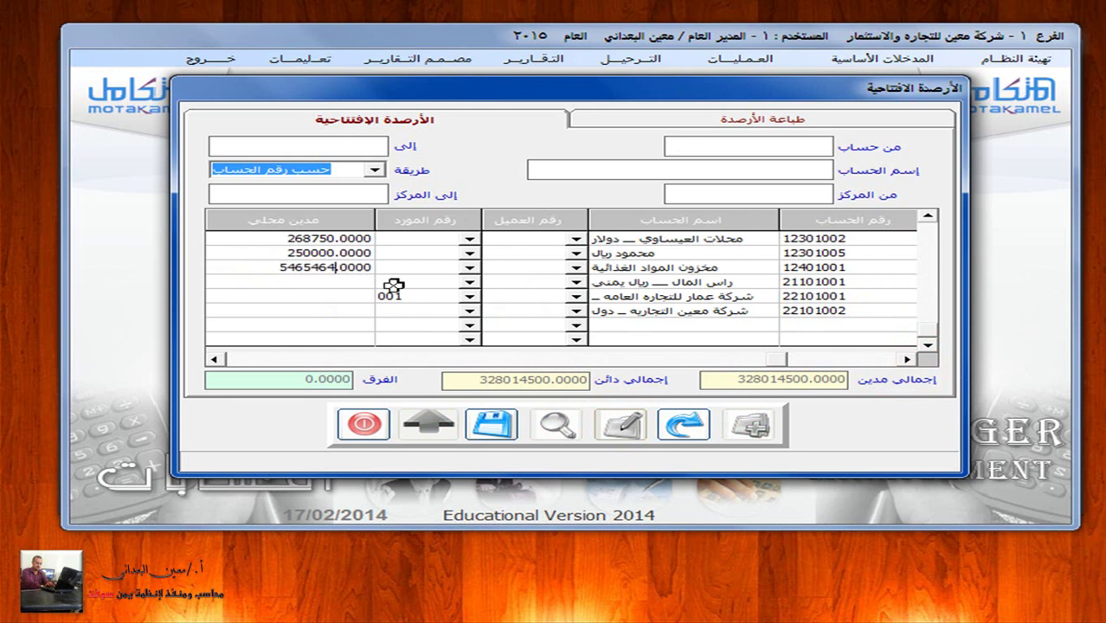
{"action": "left_click", "coordinate": [685, 428]}
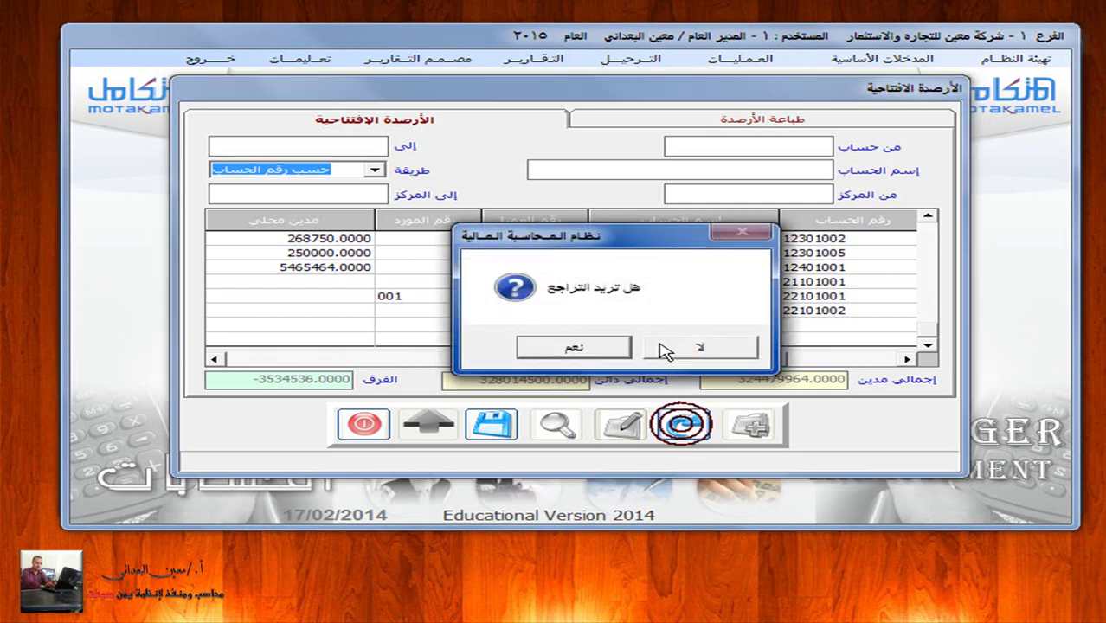
{"action": "left_click", "coordinate": [570, 348]}
- Close the opening balances, switch to system administration and open the monthly closing (الإقفال الشهري)
{"action": "left_click", "coordinate": [357, 426]}
{"action": "left_click", "coordinate": [215, 60]}
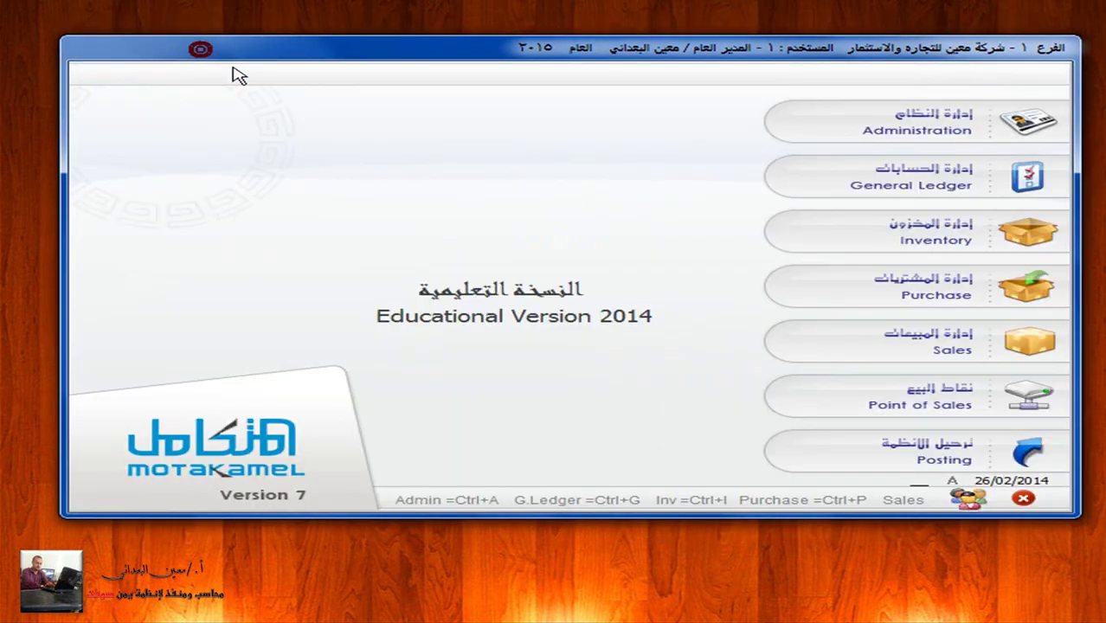
{"action": "left_click", "coordinate": [1021, 122]}
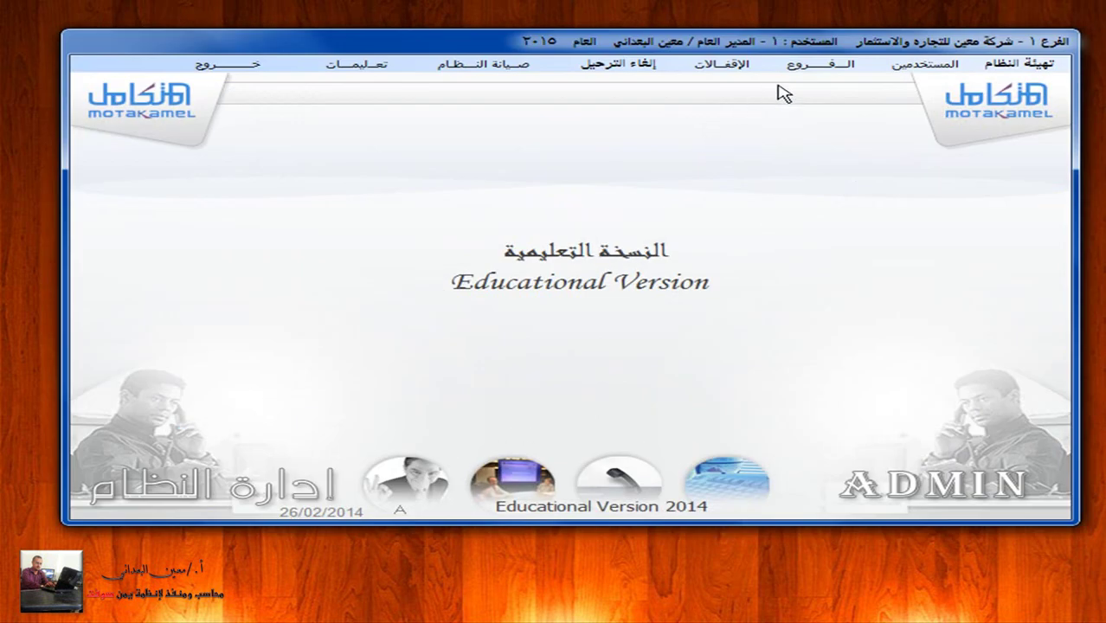
{"action": "left_click", "coordinate": [715, 71]}
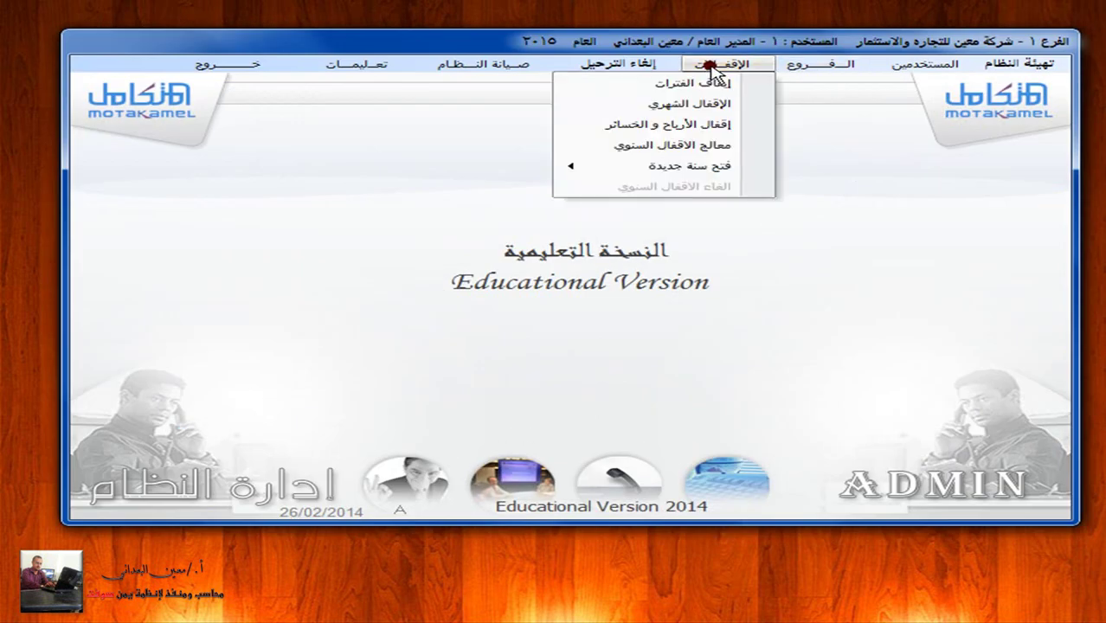
{"action": "left_click", "coordinate": [710, 104]}
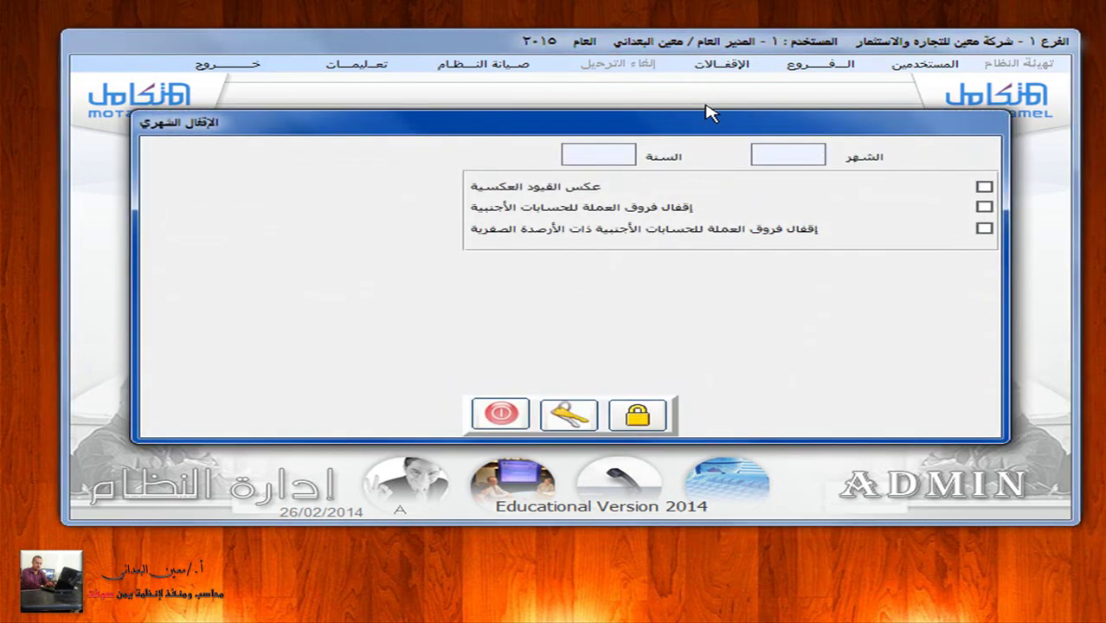
- Close month 1 of 2015, confirm the closing and exit system administration
{"action": "type", "text": "1"}
{"action": "left_click", "coordinate": [638, 418]}
{"action": "left_click", "coordinate": [645, 341]}
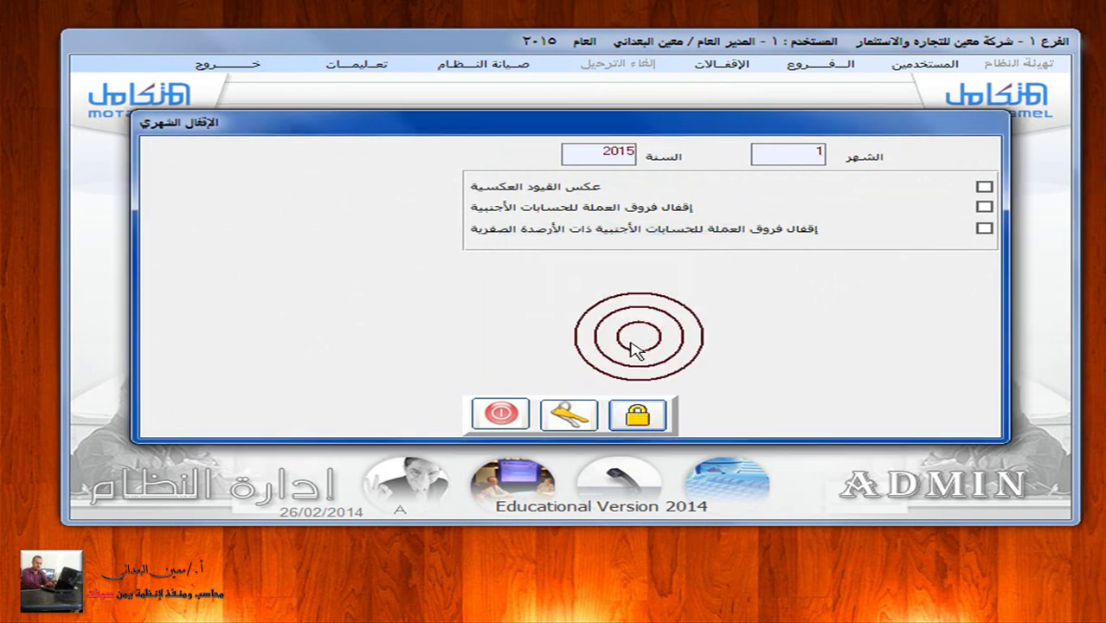
{"action": "left_click", "coordinate": [501, 413]}
{"action": "left_click", "coordinate": [251, 65]}
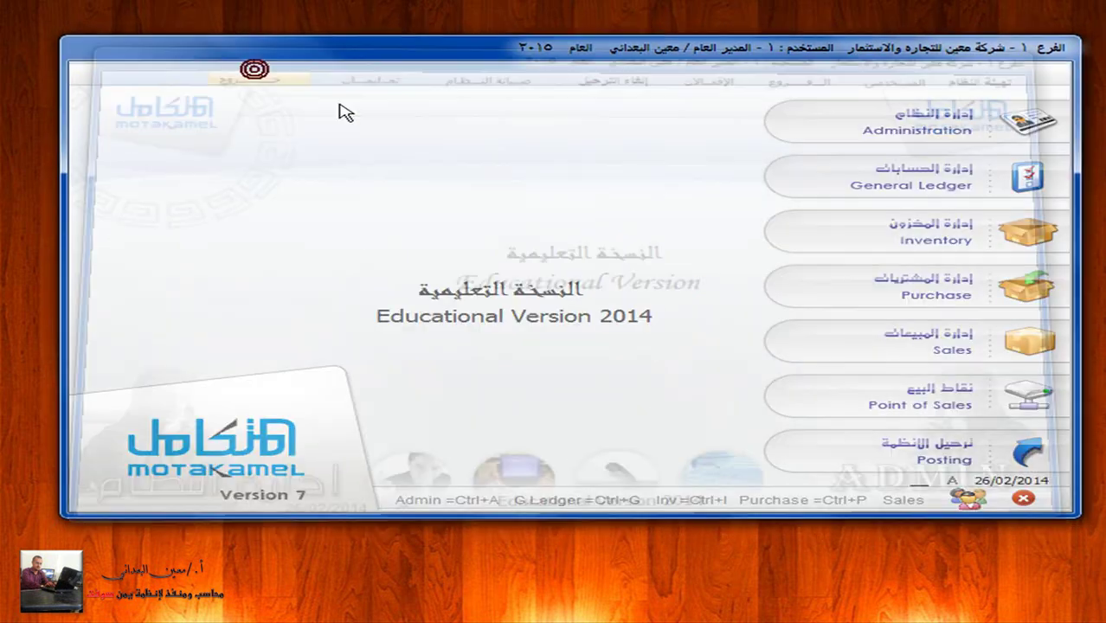
- Reopen the opening balances in General Ledger, retrieve all accounts, try to edit them, and close the form
{"action": "left_click", "coordinate": [1015, 192]}
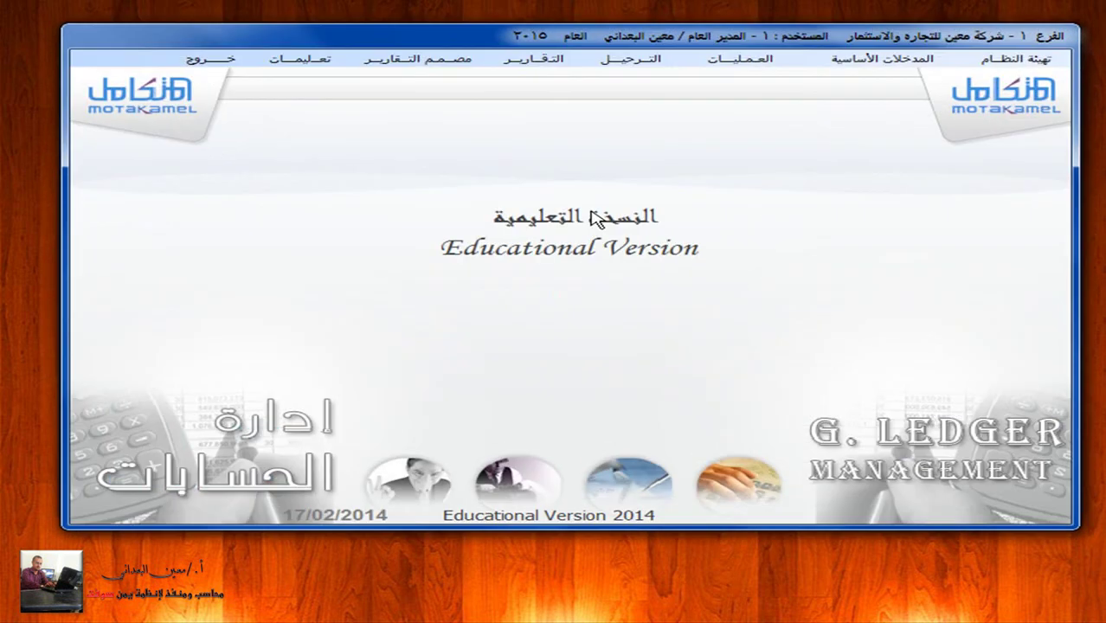
{"action": "left_click", "coordinate": [900, 63]}
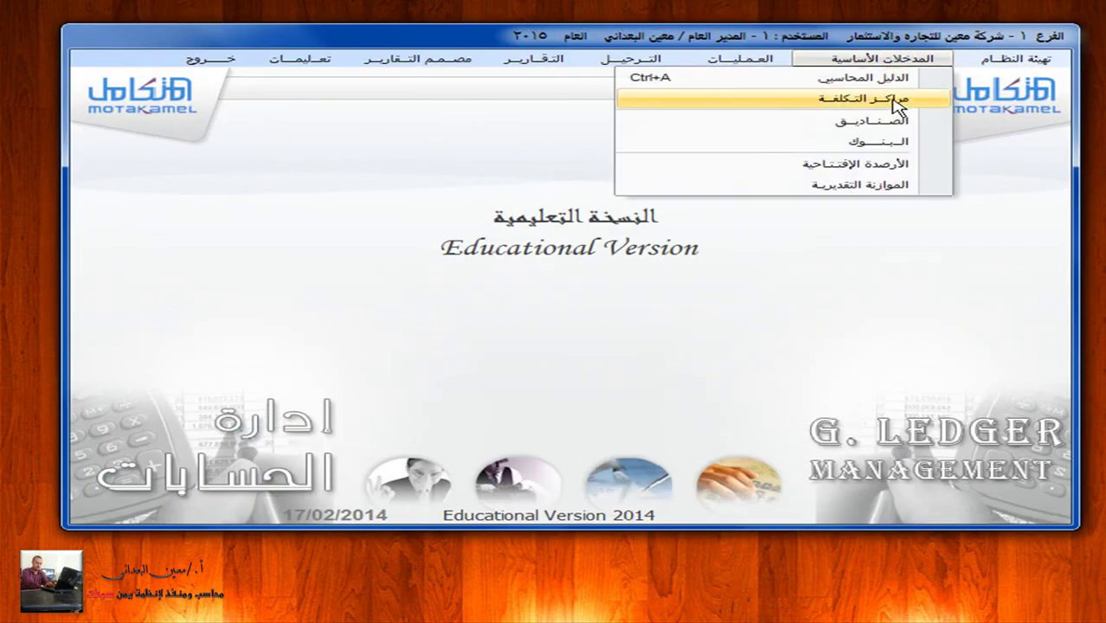
{"action": "left_click", "coordinate": [874, 164]}
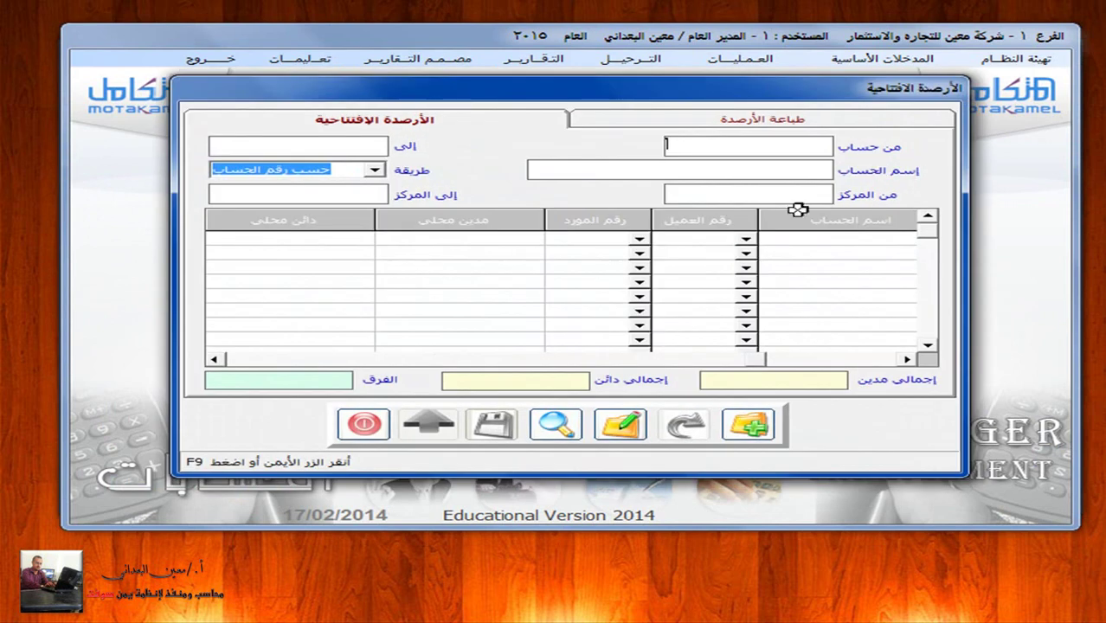
{"action": "left_click", "coordinate": [560, 423]}
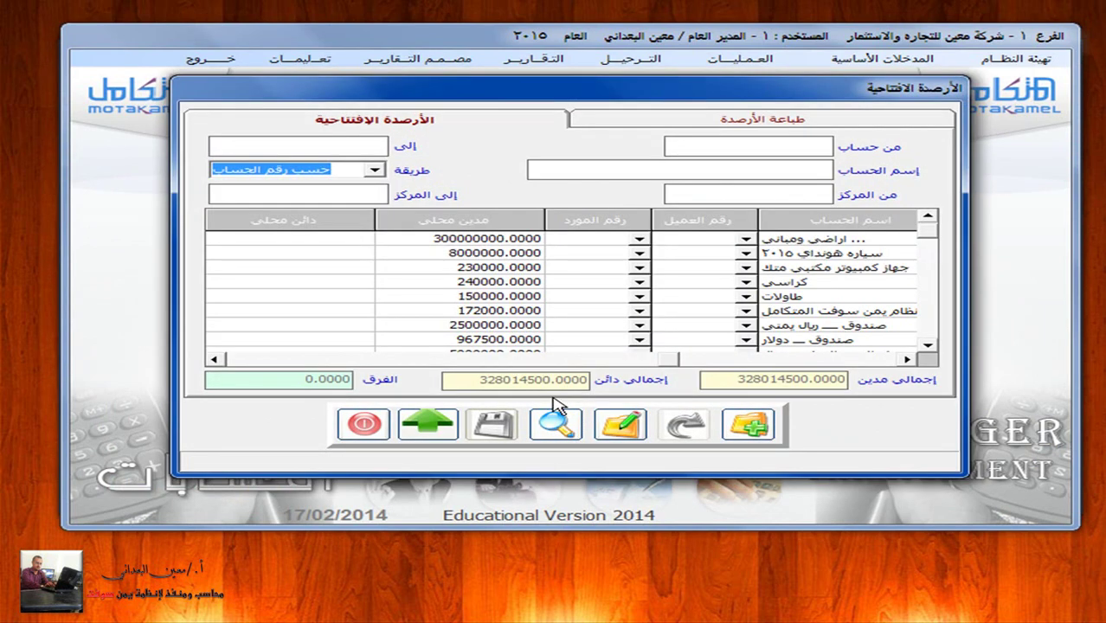
{"action": "left_click", "coordinate": [620, 423]}
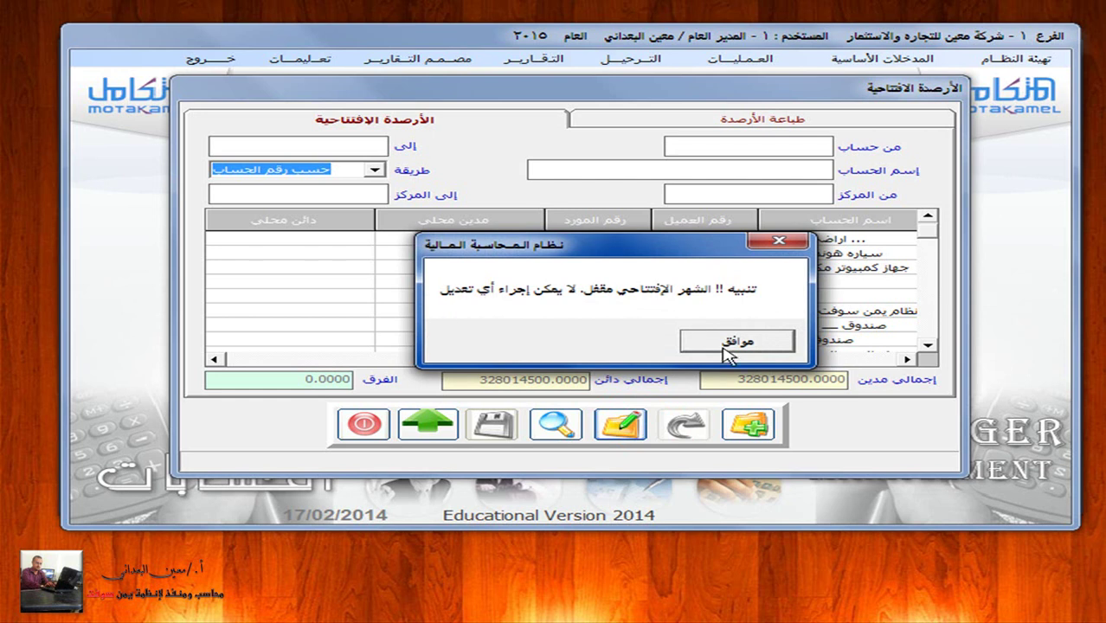
{"action": "left_click", "coordinate": [733, 345]}
{"action": "left_click", "coordinate": [363, 425]}
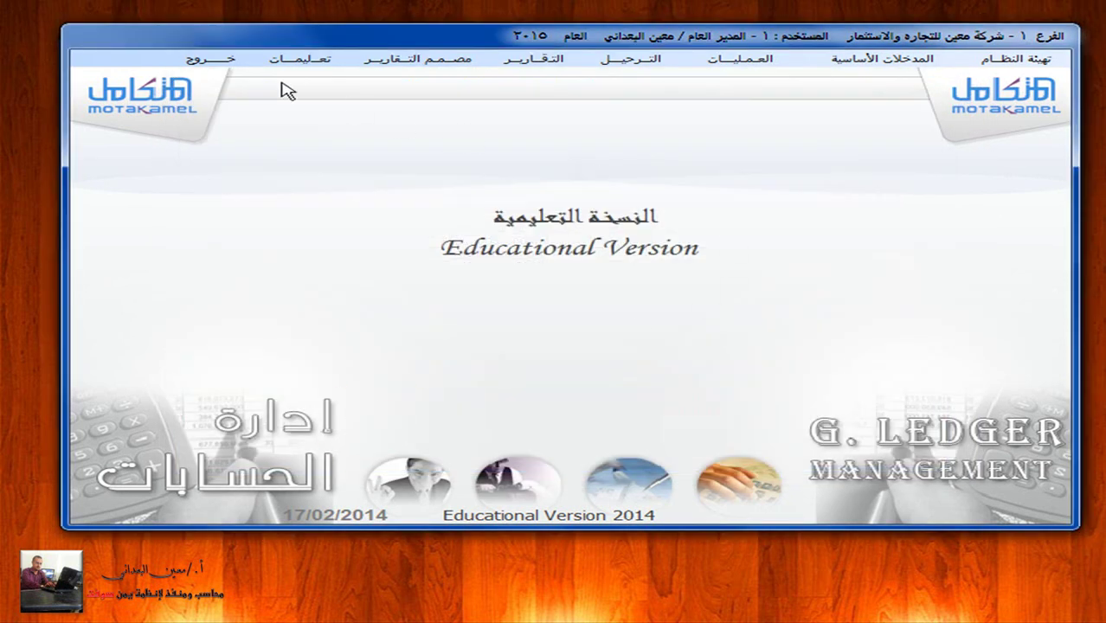
- Exit General Ledger, switch to system administration and open the monthly closing (الإقفال الشهري)
{"action": "left_click", "coordinate": [209, 61]}
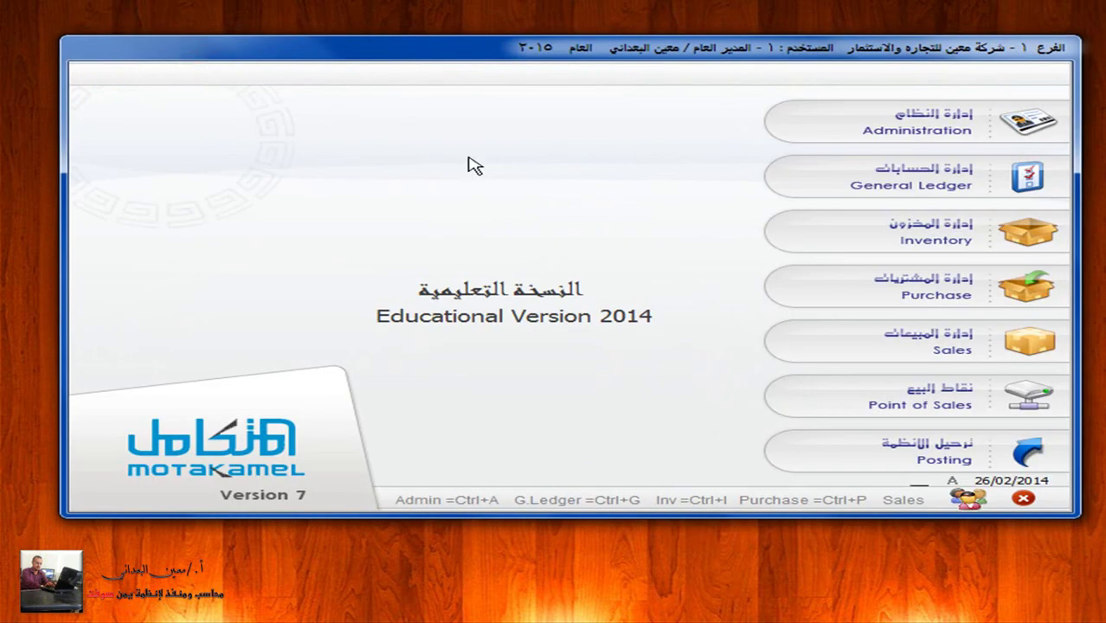
{"action": "left_click", "coordinate": [1033, 122]}
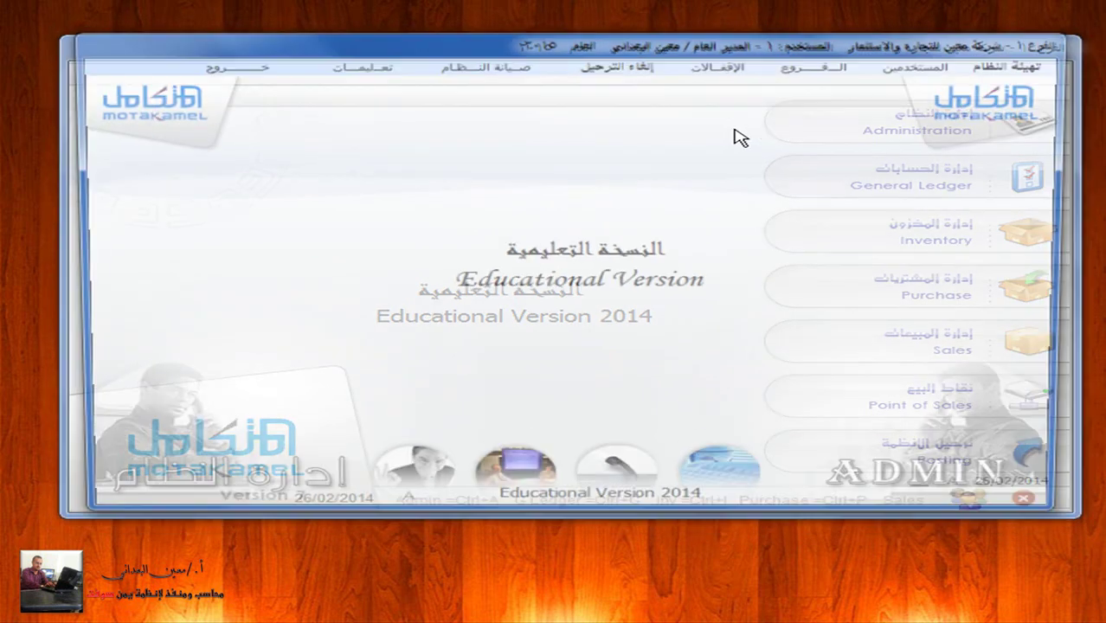
{"action": "left_click", "coordinate": [720, 64]}
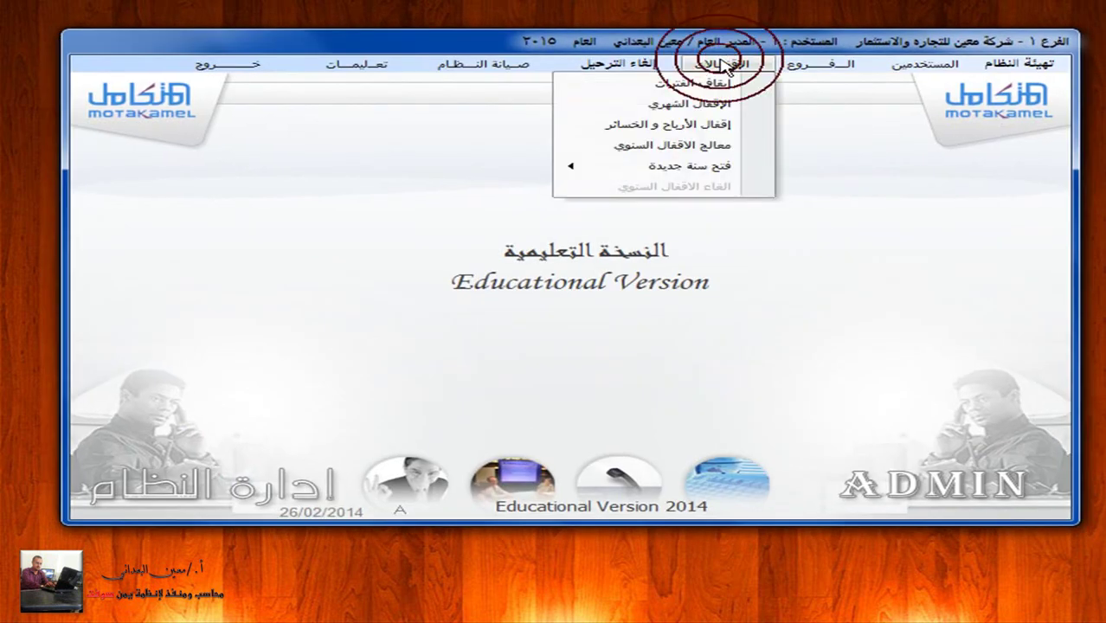
{"action": "left_click", "coordinate": [696, 104]}
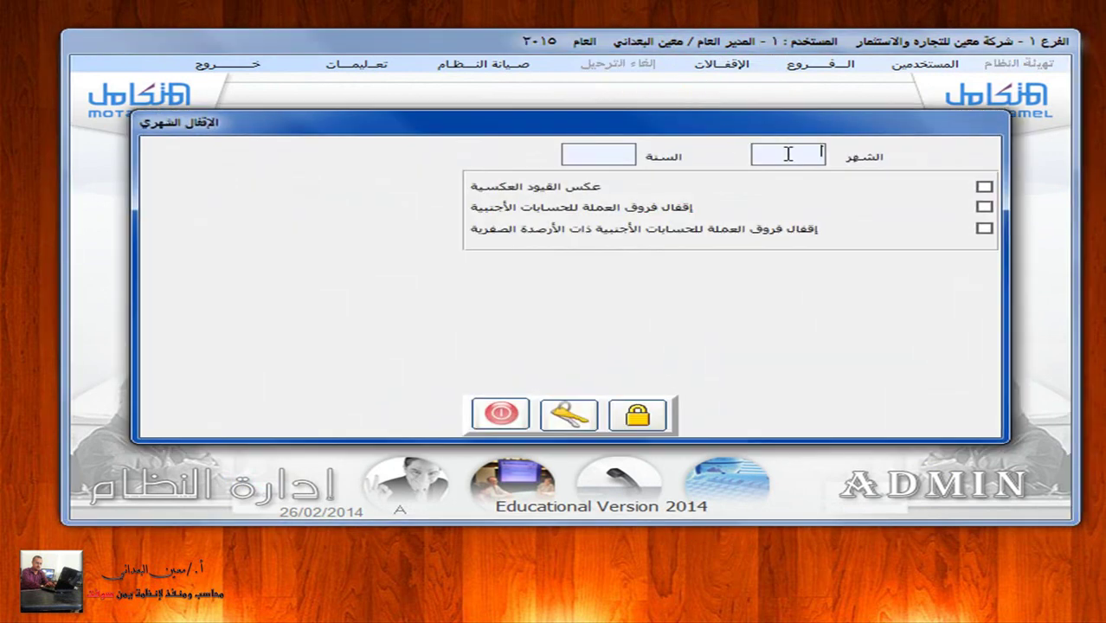
- Reopen month 1 of 2015 by cancelling its closing, confirm, and exit the monthly closing and system administration
{"action": "type", "text": "1"}
{"action": "left_click", "coordinate": [572, 407]}
{"action": "left_click", "coordinate": [615, 346]}
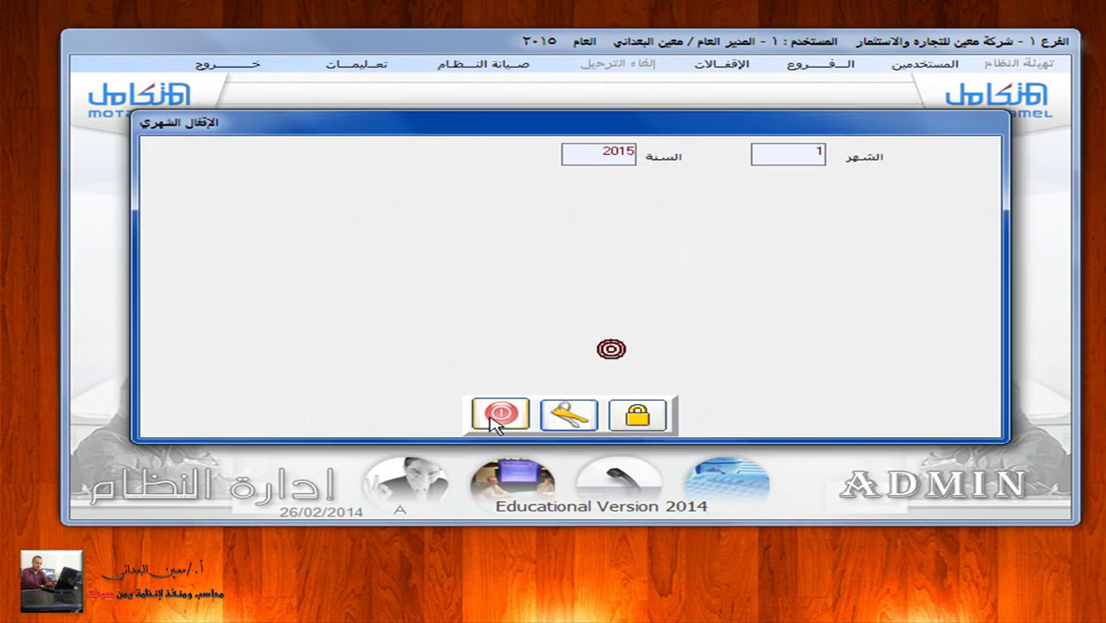
{"action": "left_click", "coordinate": [500, 414]}
{"action": "left_click", "coordinate": [223, 66]}
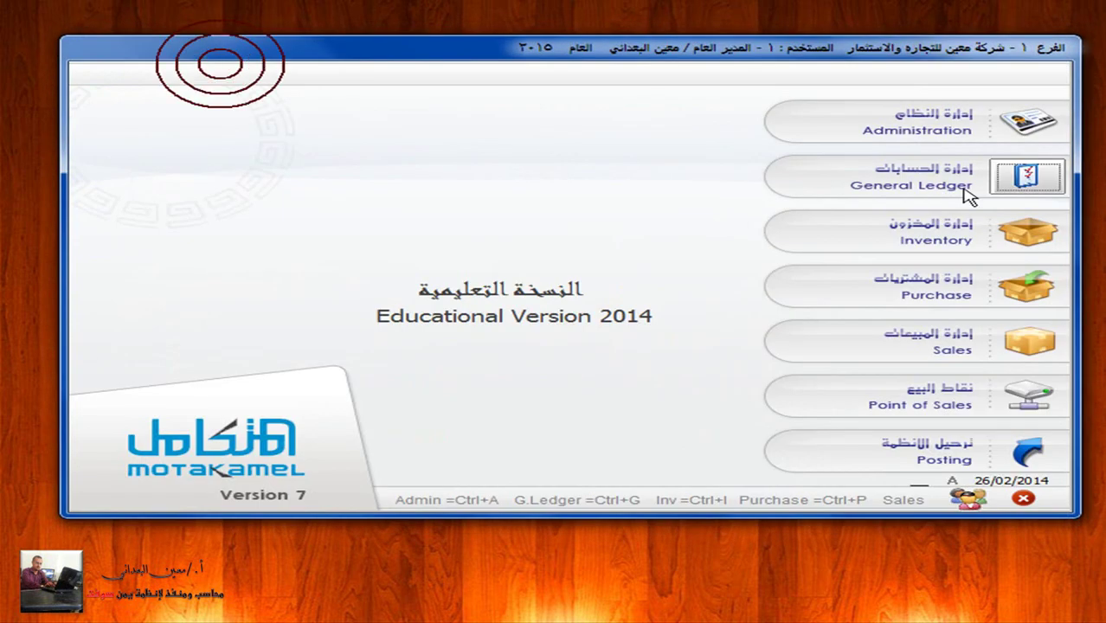
- Open the opening balances (الأرصدة الإفتتاحية) in General Ledger and retrieve all accounts
{"action": "left_click", "coordinate": [1026, 180]}
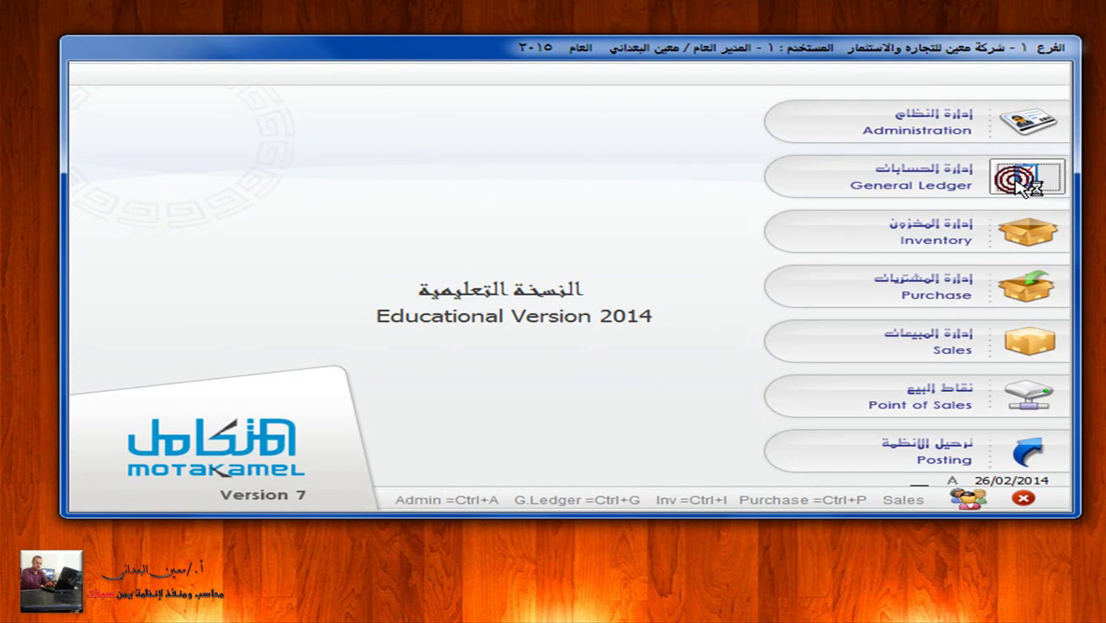
{"action": "left_click", "coordinate": [851, 61]}
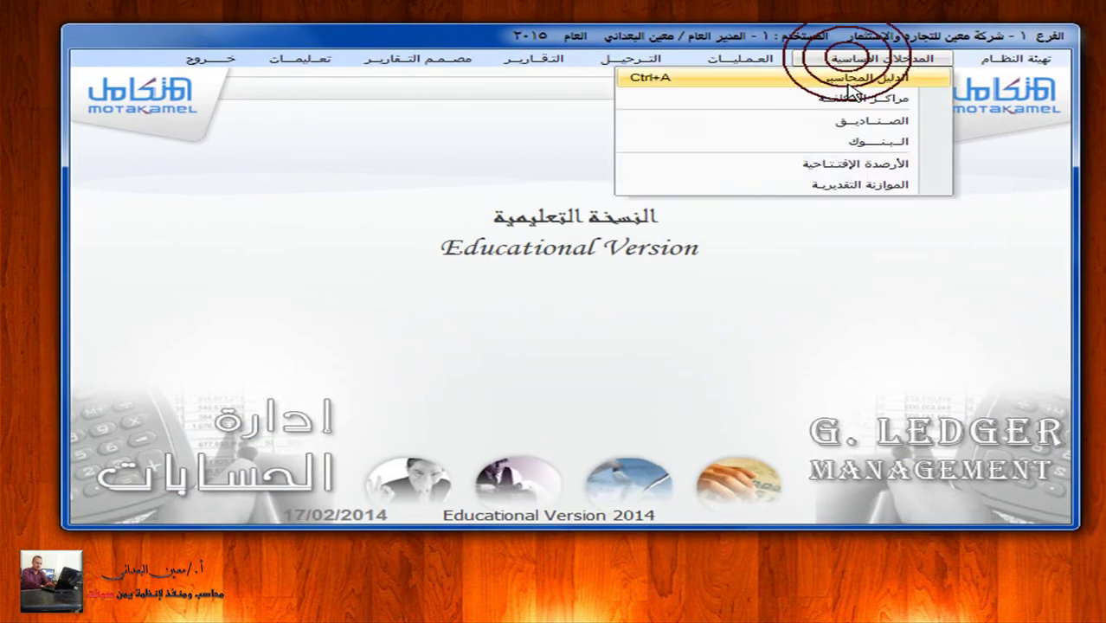
{"action": "left_click", "coordinate": [835, 166]}
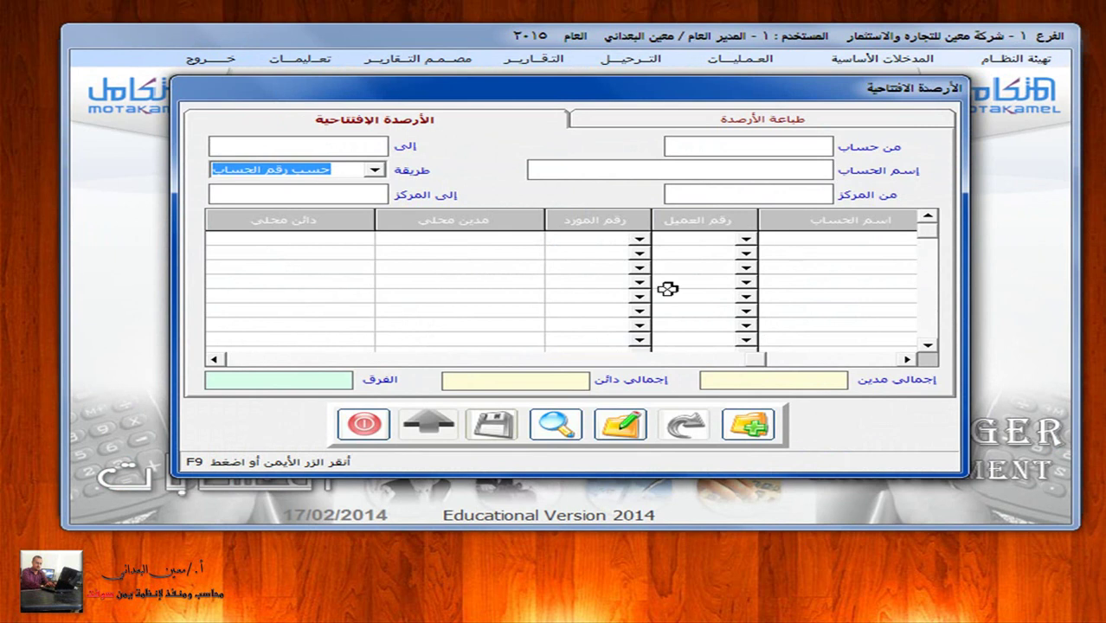
{"action": "left_click", "coordinate": [556, 425]}
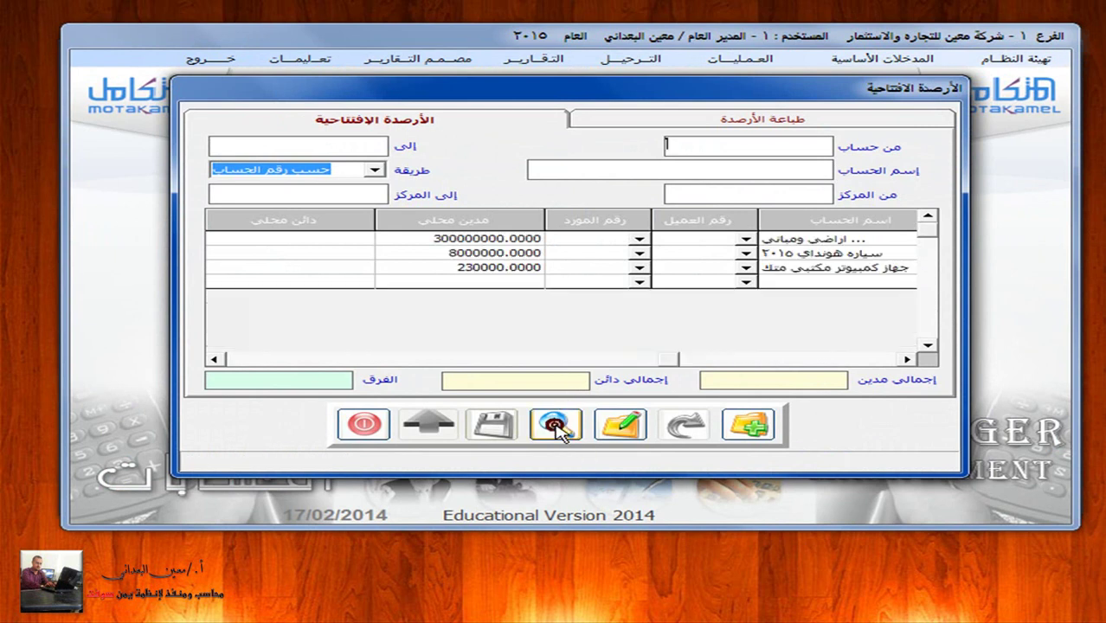
- Switch the retrieved opening balances to edit mode and check whether the local debit amounts (مدين محلي) can be edited
{"action": "left_click", "coordinate": [617, 429]}
{"action": "left_click", "coordinate": [472, 322]}
{"action": "left_click", "coordinate": [467, 320]}
{"action": "left_click", "coordinate": [472, 296]}
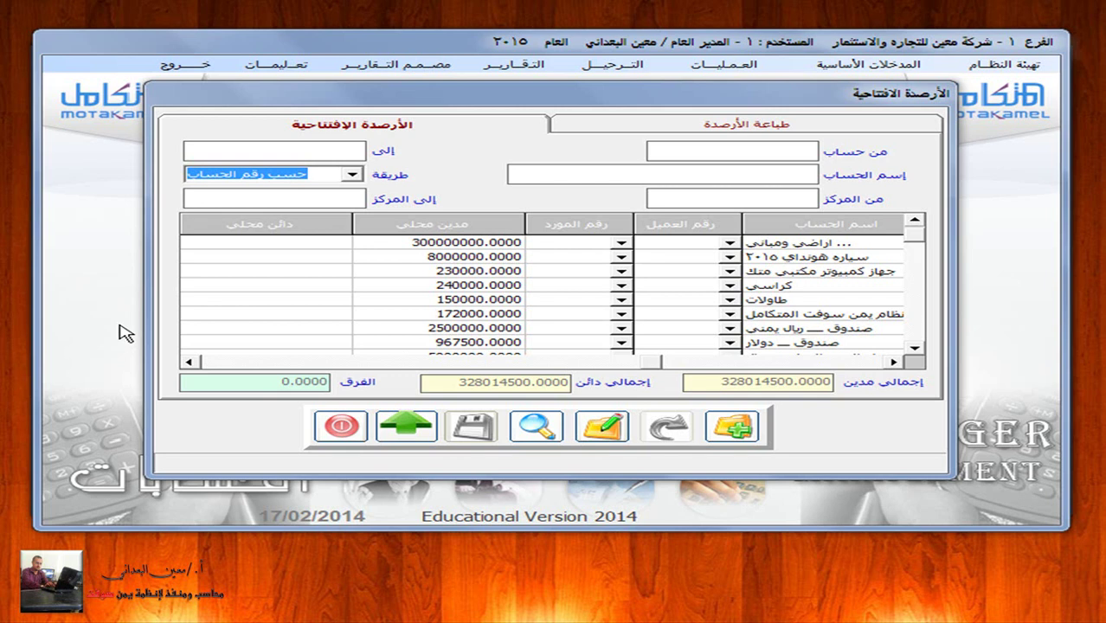
{"action": "left_click", "coordinate": [148, 292]}
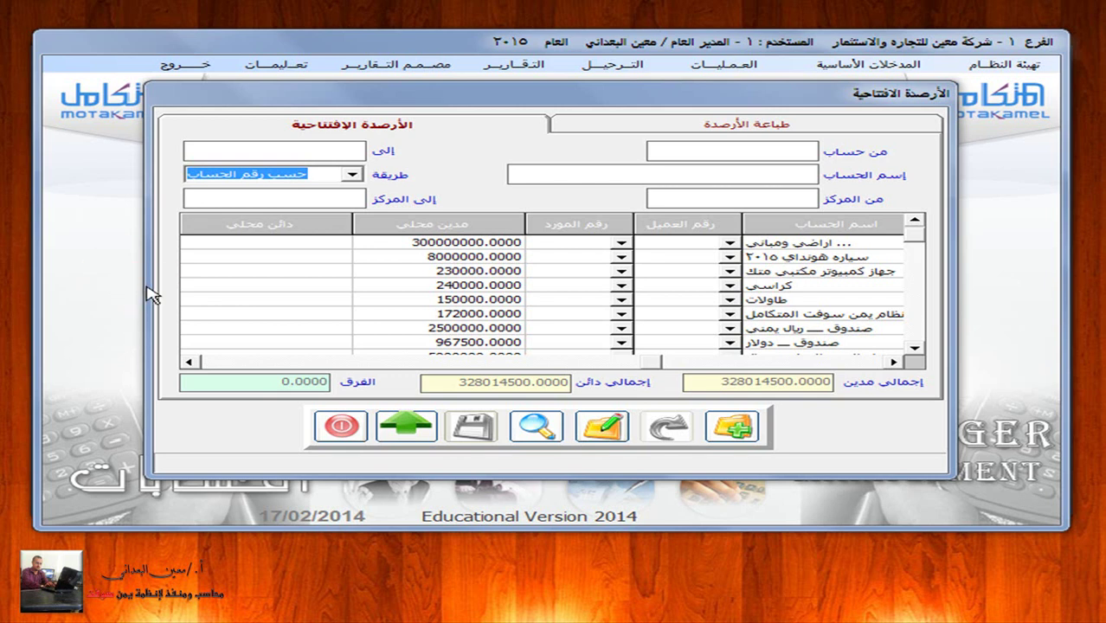